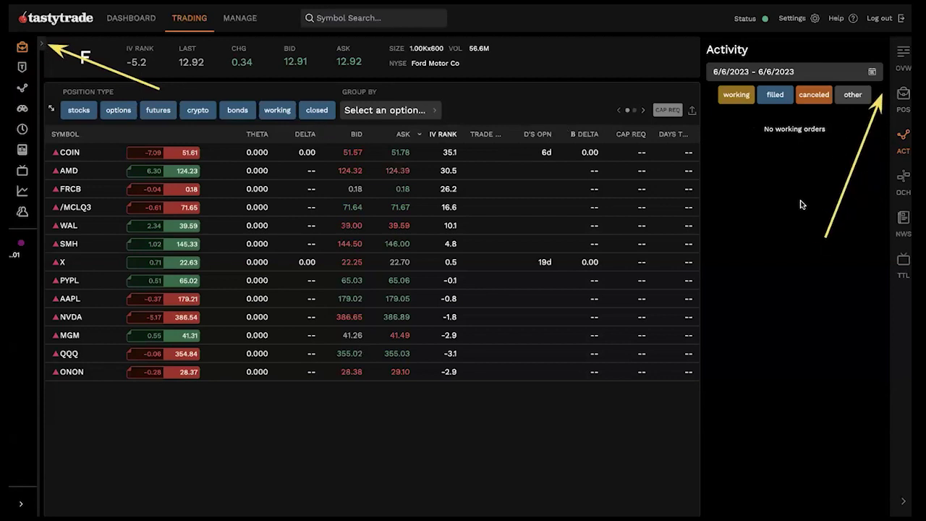
# Step: Expand the side menu with its account details and show the Positions watchlist beside the positions table
pyautogui.click(41, 48)
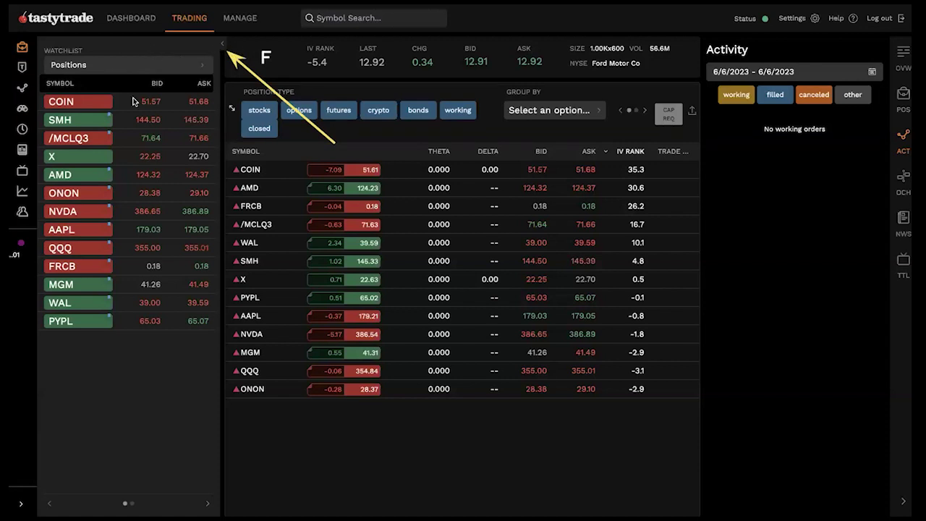
pyautogui.click(224, 47)
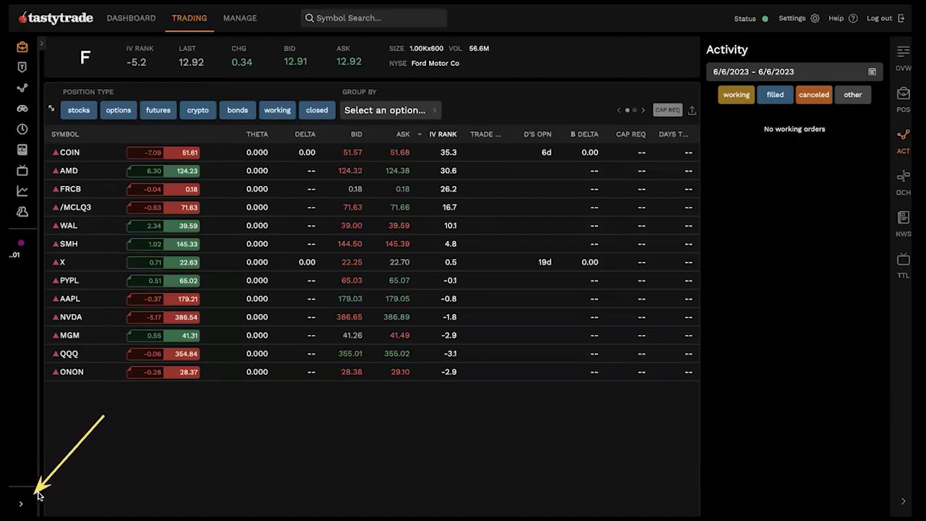
pyautogui.click(22, 507)
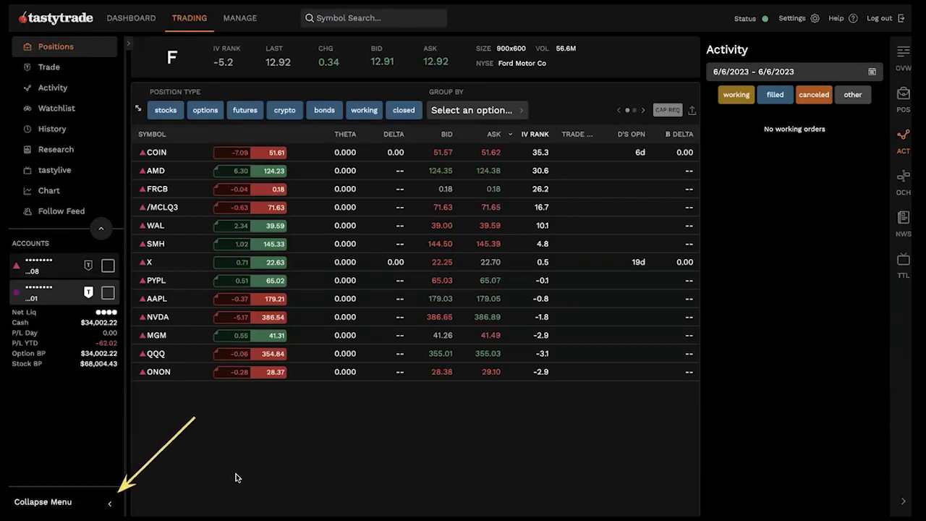
pyautogui.click(127, 46)
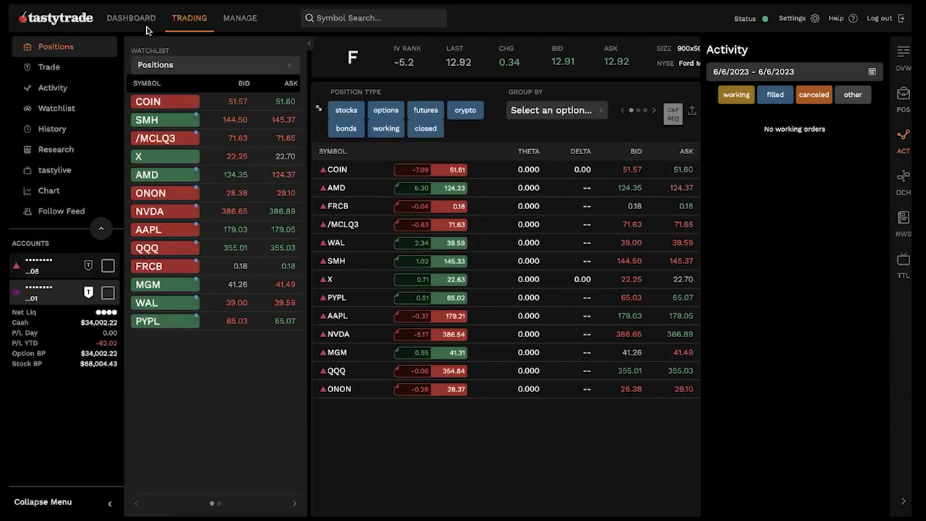
pyautogui.moveTo(309, 76)
pyautogui.mouseDown()
pyautogui.moveTo(470, 147)
pyautogui.moveTo(705, 429)
pyautogui.moveTo(709, 405)
pyautogui.mouseUp()
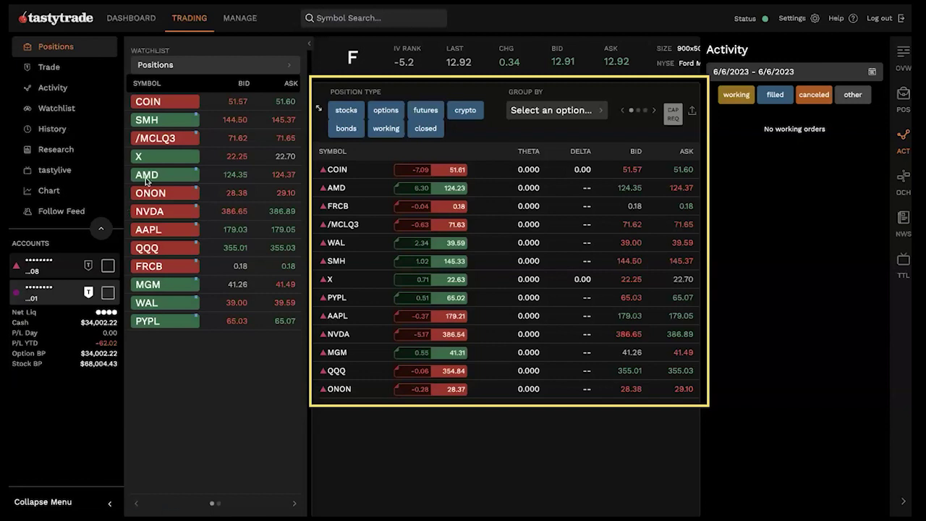
# Step: Display the Ford (F) chart in the main area and collapse the watchlist sidebar
pyautogui.click(61, 192)
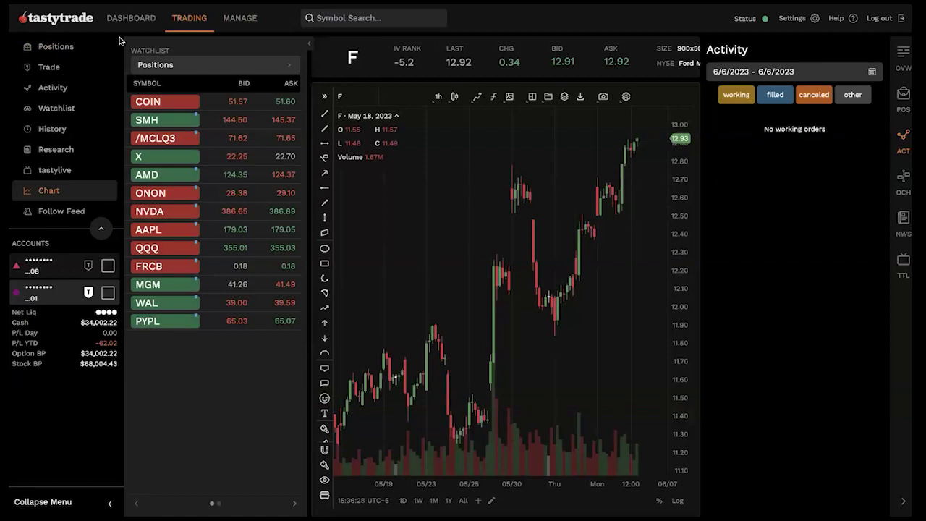
pyautogui.moveTo(12, 31)
pyautogui.mouseDown()
pyautogui.moveTo(43, 109)
pyautogui.moveTo(128, 436)
pyautogui.moveTo(126, 395)
pyautogui.mouseUp()
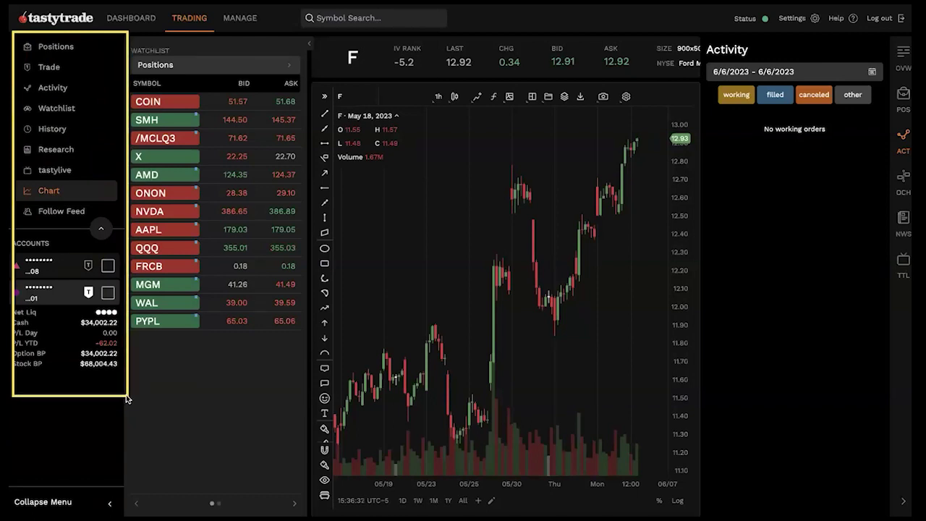
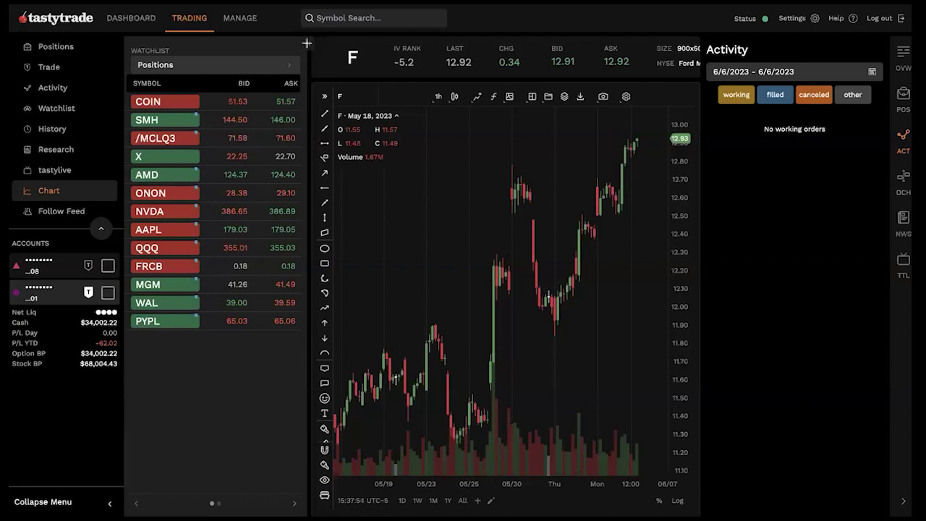
pyautogui.click(309, 46)
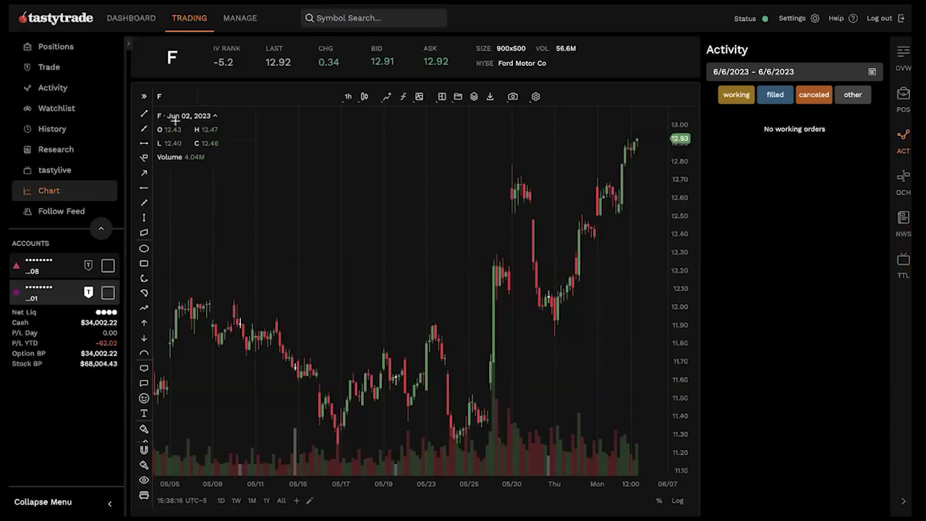
# Step: Open the dashboard and examine the Today's Market (SPY) chart and the account summary
pyautogui.click(138, 21)
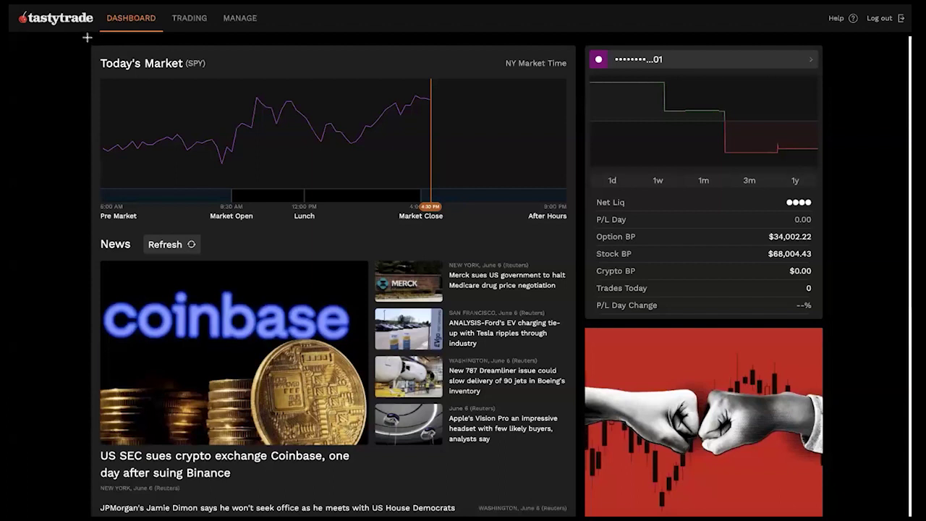
pyautogui.moveTo(83, 38); pyautogui.dragTo(580, 229)
pyautogui.moveTo(407, 63); pyautogui.dragTo(453, 214)
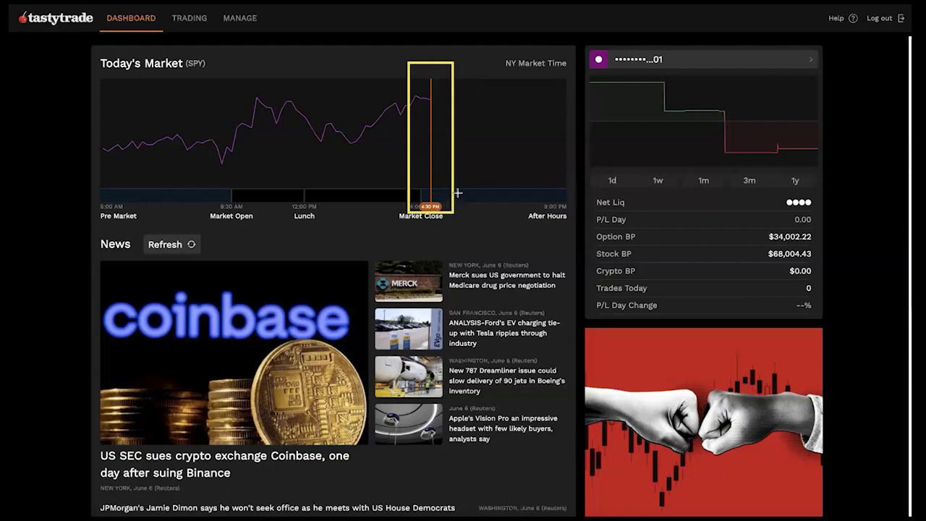
pyautogui.moveTo(577, 30)
pyautogui.mouseDown()
pyautogui.moveTo(809, 239)
pyautogui.moveTo(831, 321)
pyautogui.mouseUp()
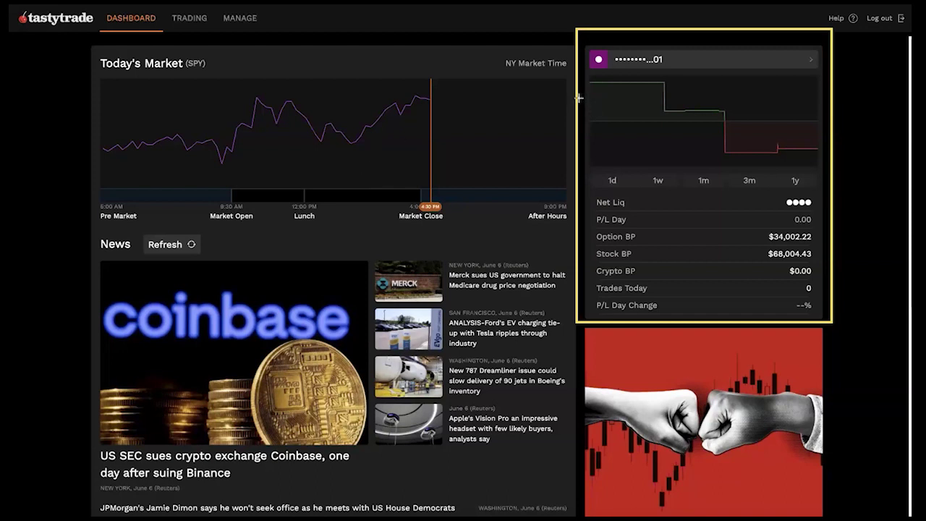
pyautogui.moveTo(585, 76); pyautogui.dragTo(822, 191)
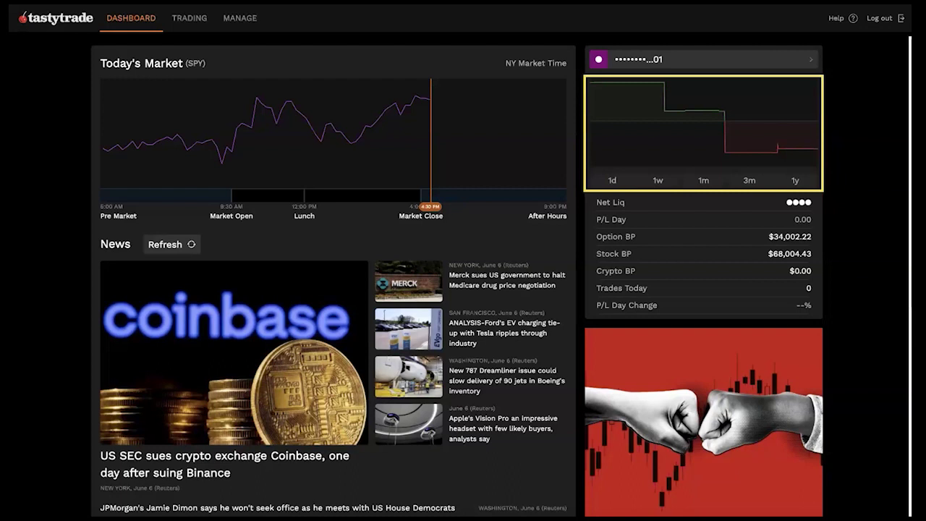
pyautogui.moveTo(509, 20); pyautogui.dragTo(583, 45)
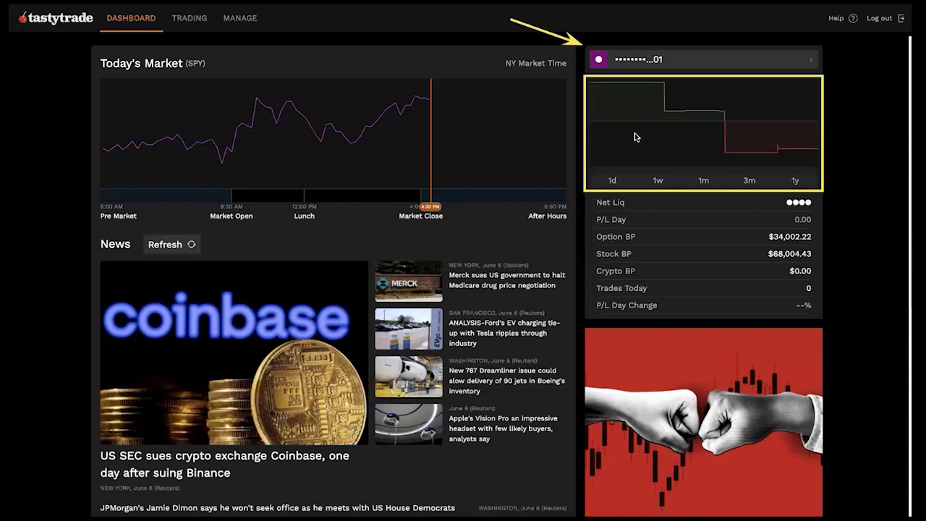
# Step: View the account's performance graph over the 1d, 1w and 1y ranges
pyautogui.click(612, 183)
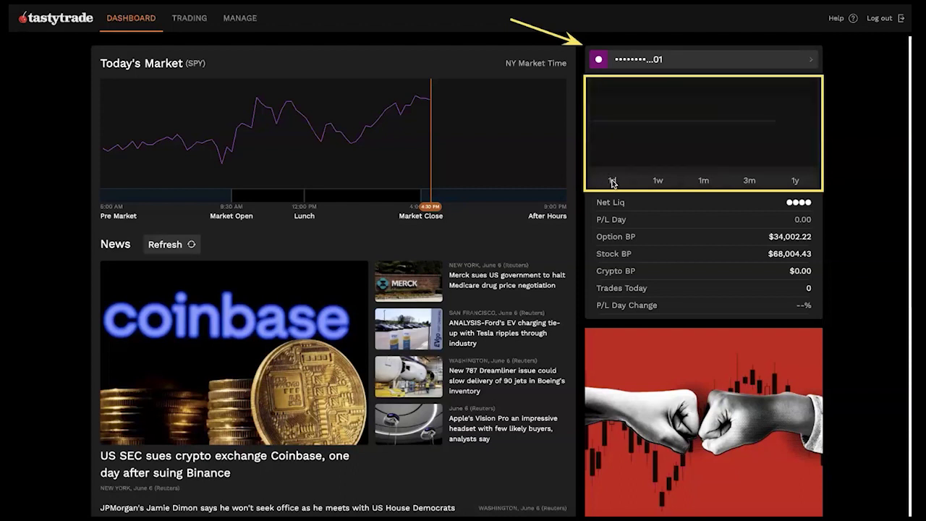
pyautogui.click(654, 181)
pyautogui.click(793, 181)
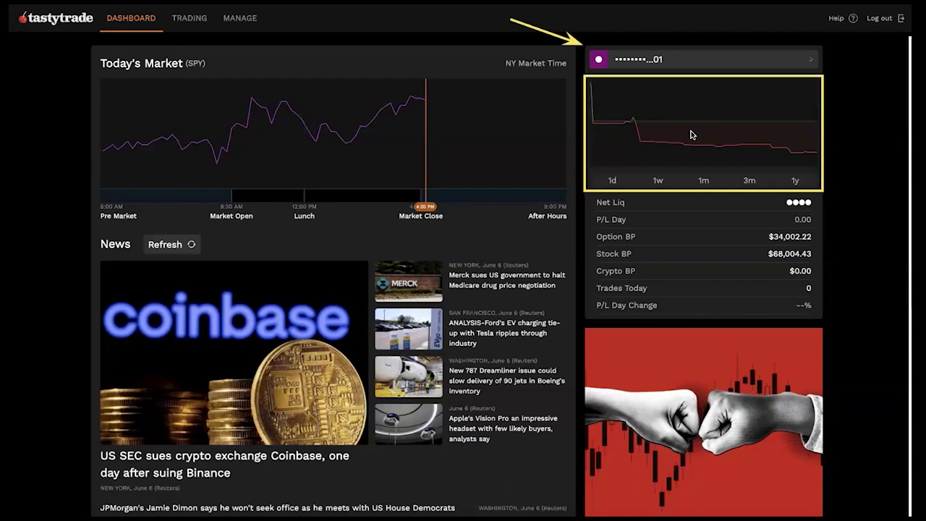
# Step: Switch the dashboard summary to the other account and set its graph range to 1d
pyautogui.click(629, 57)
pyautogui.click(637, 78)
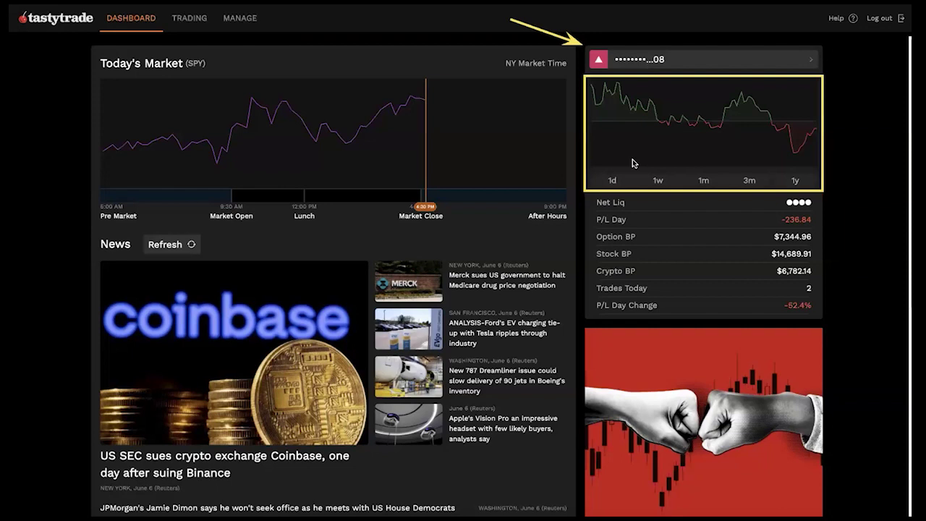
pyautogui.click(612, 181)
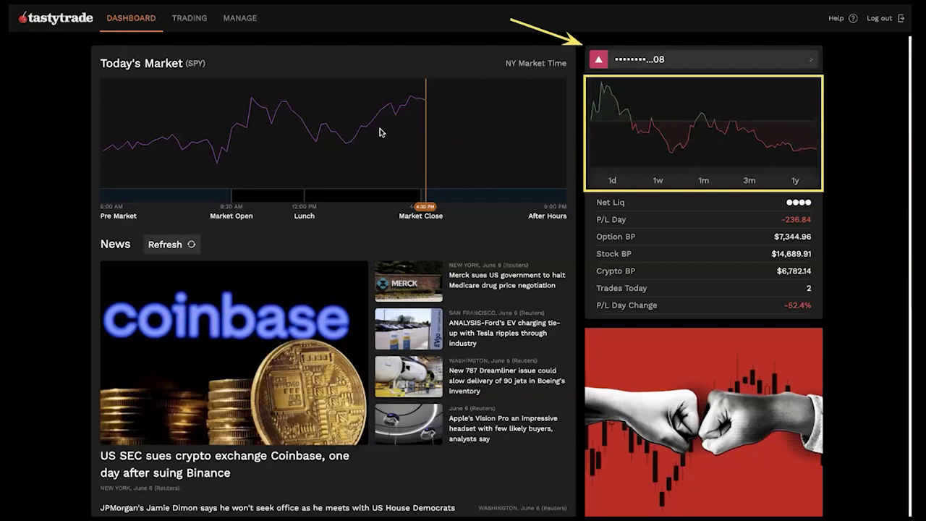
# Step: Examine the account figures and read through the News headlines on the dashboard
pyautogui.scroll(-1, 371, 127)
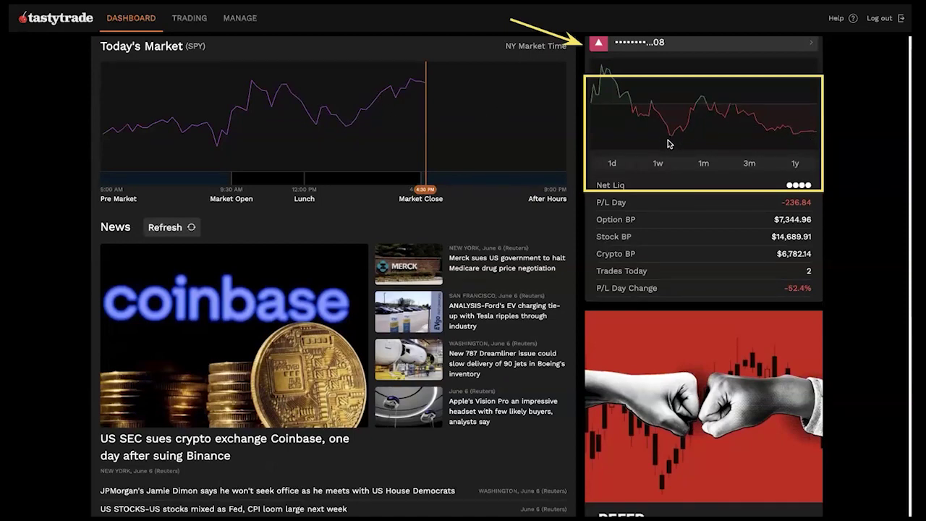
pyautogui.scroll(-2, 702, 161)
pyautogui.scroll(2, 646, 113)
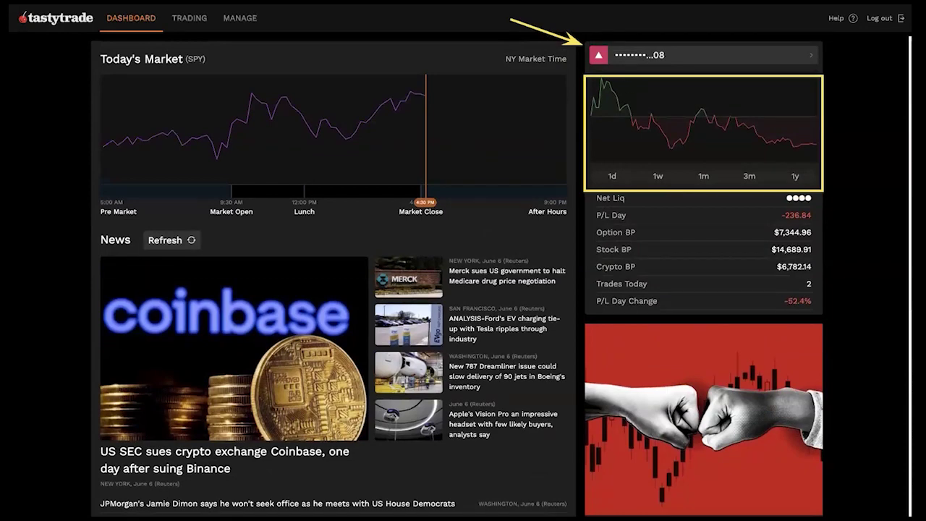
pyautogui.scroll(-1, 642, 241)
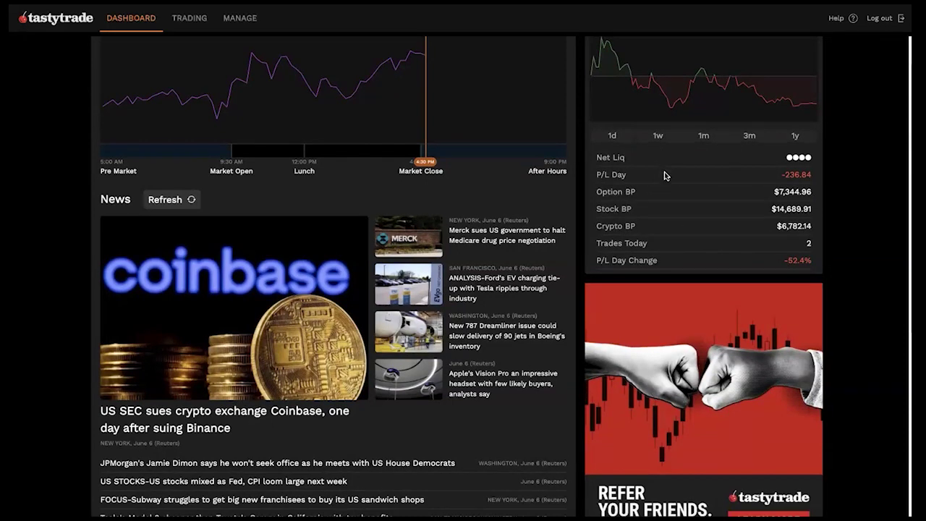
pyautogui.scroll(-3, 577, 167)
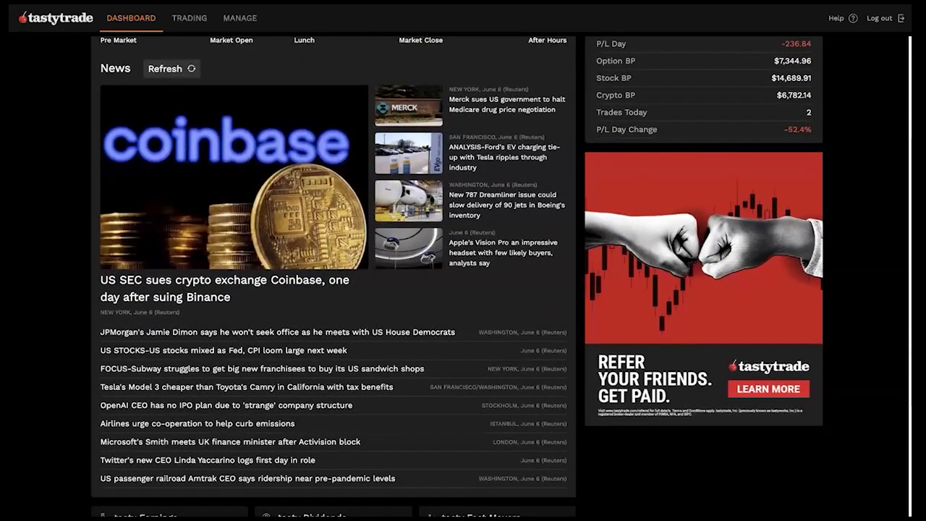
pyautogui.moveTo(96, 59); pyautogui.dragTo(576, 499)
pyautogui.moveTo(133, 52); pyautogui.dragTo(211, 105)
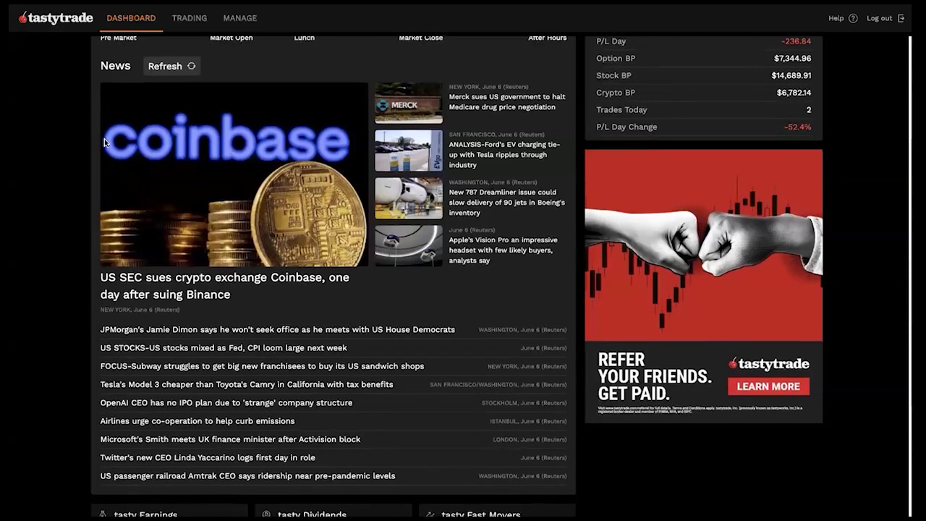
# Step: Examine the tasty Earnings, tasty Dividends and tasty Fast Movers lists below the news, and return to the start of the dashboard
pyautogui.scroll(-3, 104, 138)
pyautogui.scroll(-2, 75, 136)
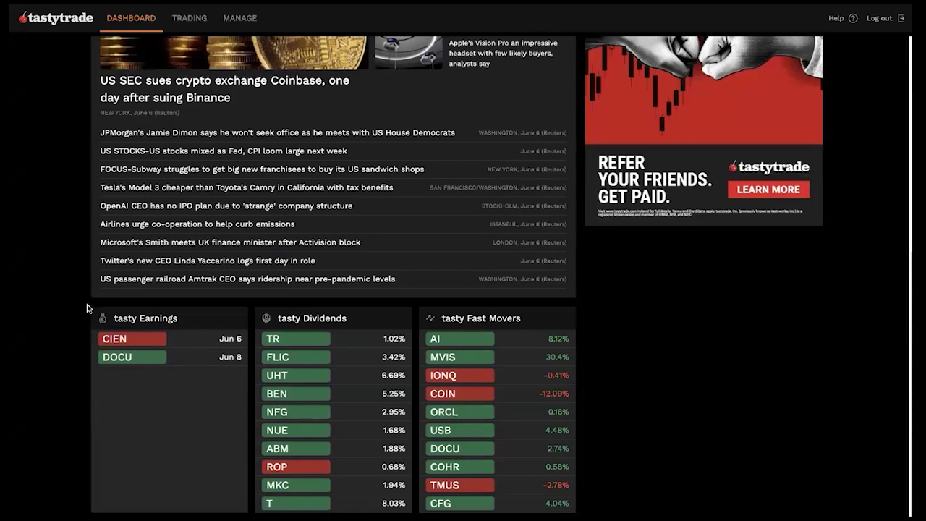
pyautogui.moveTo(127, 311)
pyautogui.mouseDown()
pyautogui.moveTo(321, 372)
pyautogui.moveTo(615, 498)
pyautogui.moveTo(614, 510)
pyautogui.moveTo(590, 506)
pyautogui.mouseUp()
pyautogui.moveTo(246, 303)
pyautogui.mouseDown()
pyautogui.moveTo(386, 382)
pyautogui.moveTo(416, 508)
pyautogui.mouseUp()
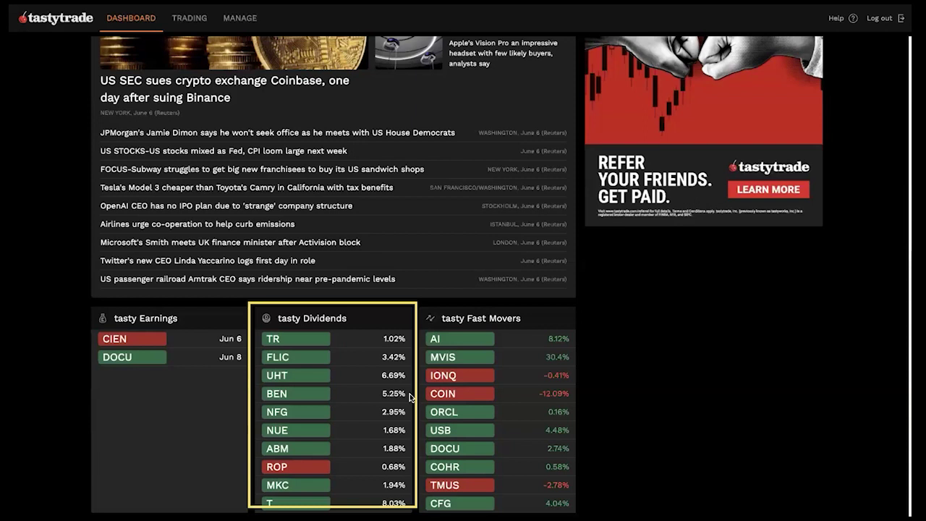
pyautogui.moveTo(418, 307); pyautogui.dragTo(578, 505)
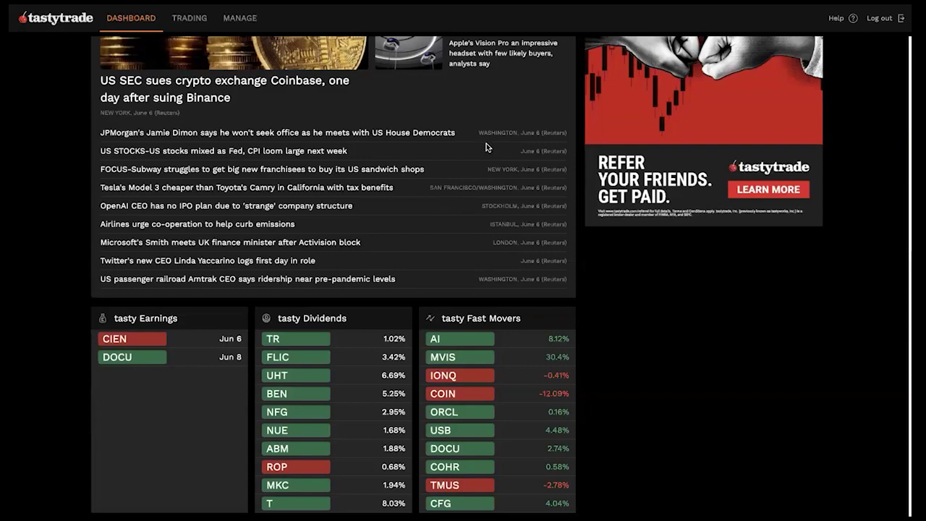
pyautogui.scroll(5, 618, 289)
pyautogui.scroll(5, 603, 277)
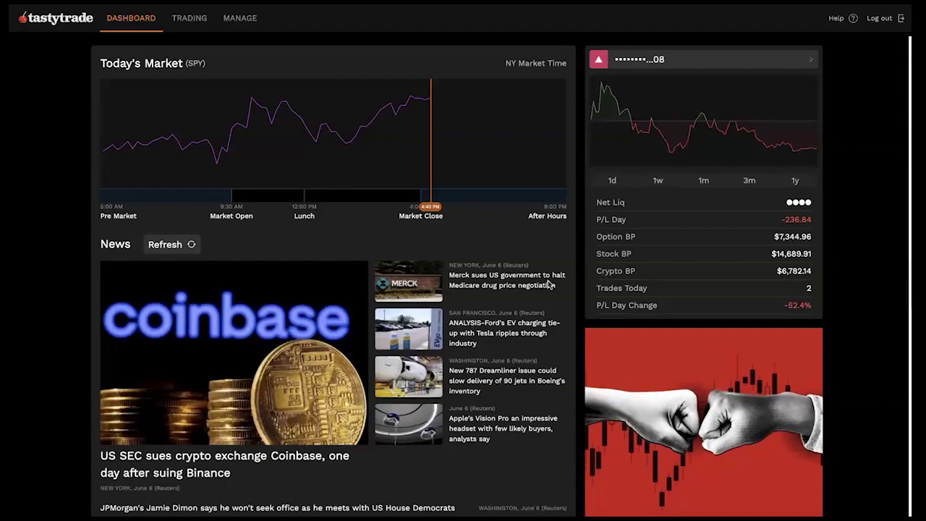
pyautogui.scroll(-10, 602, 277)
pyautogui.scroll(10, 455, 248)
# Step: Return to the trading view and open the Watchlist page with the side menu expanded
pyautogui.click(188, 21)
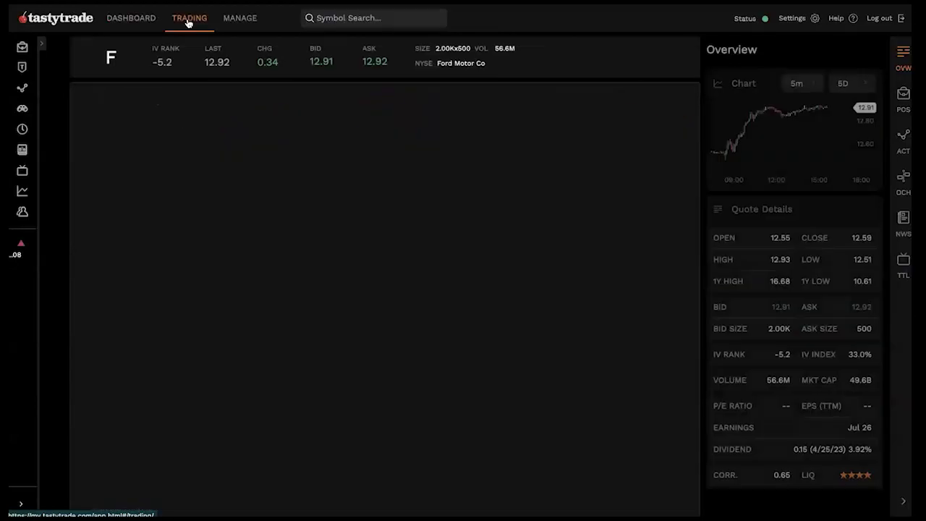
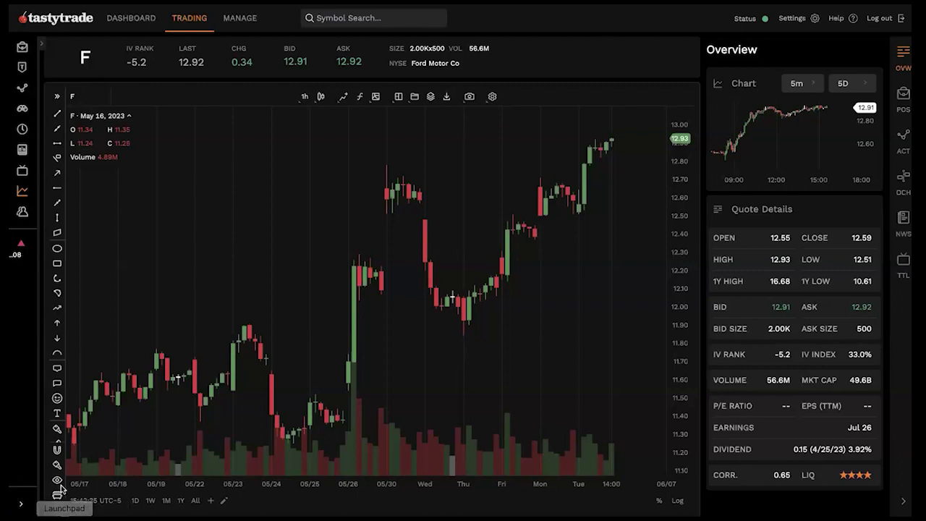
pyautogui.click(21, 507)
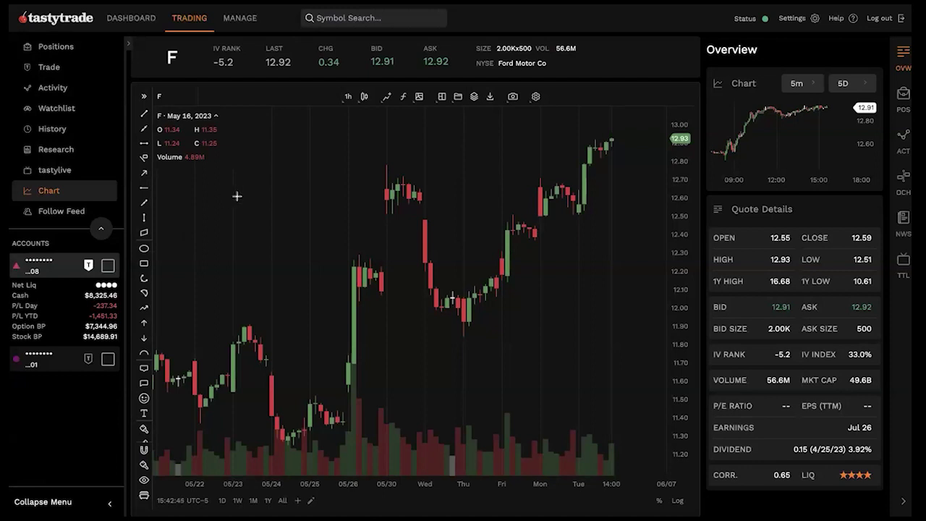
pyautogui.click(64, 108)
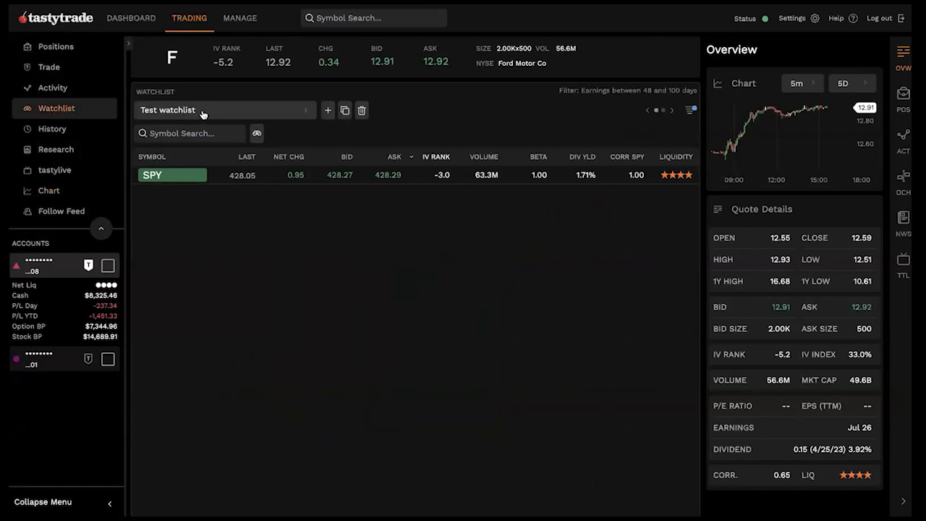
pyautogui.click(295, 115)
pyautogui.click(306, 95)
# Step: Start a new watchlist and name it Test Watchlist
pyautogui.click(328, 112)
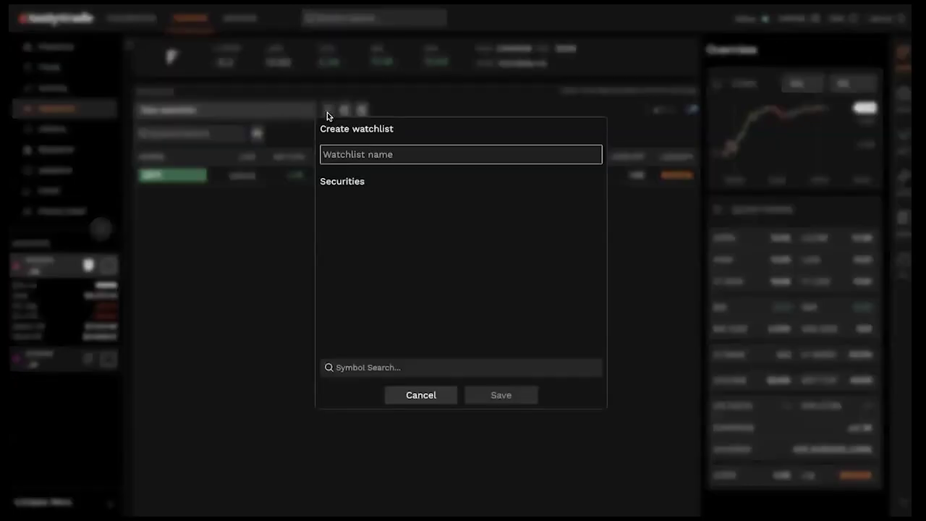
pyautogui.write('Te')
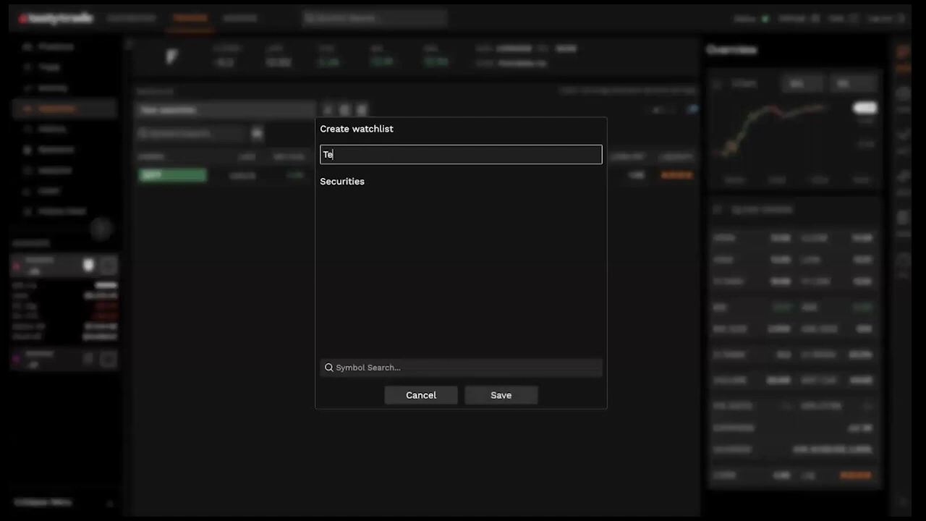
pyautogui.write('st Watchlist')
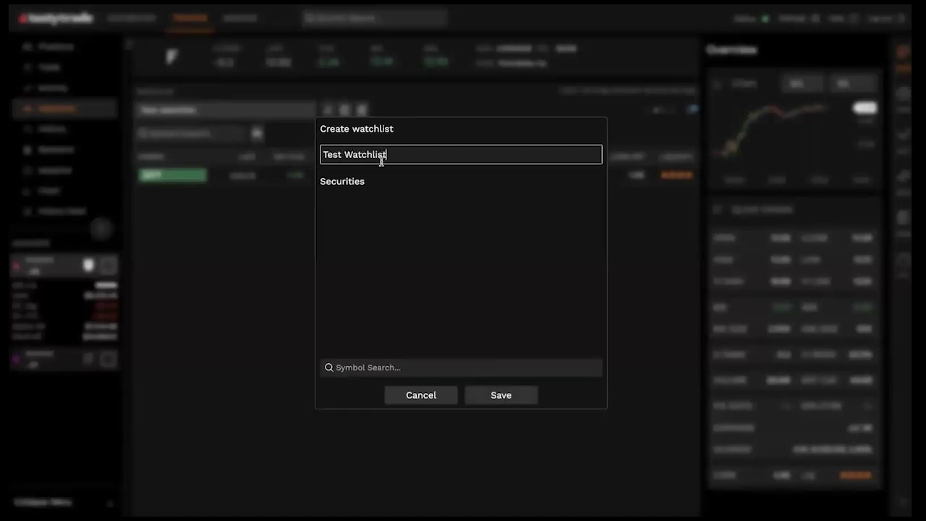
# Step: Add the securities COST, AAPL and SPY to the new watchlist and save it
pyautogui.click(367, 366)
pyautogui.write('COST')
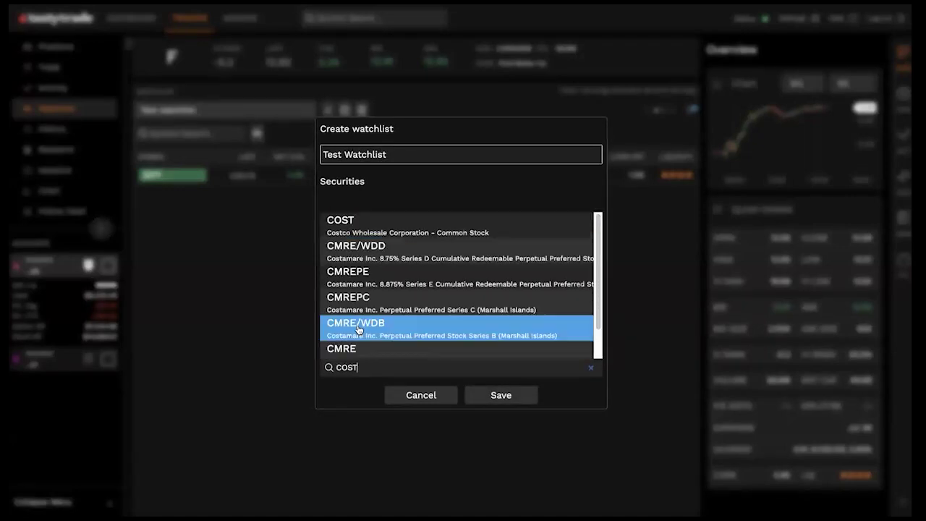
pyautogui.click(362, 225)
pyautogui.click(376, 366)
pyautogui.write('AAPL')
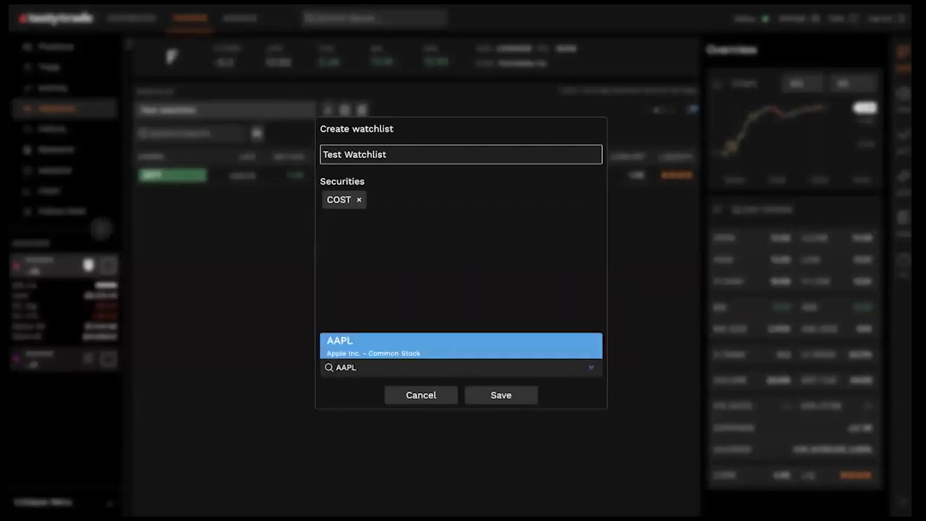
pyautogui.press('Return')
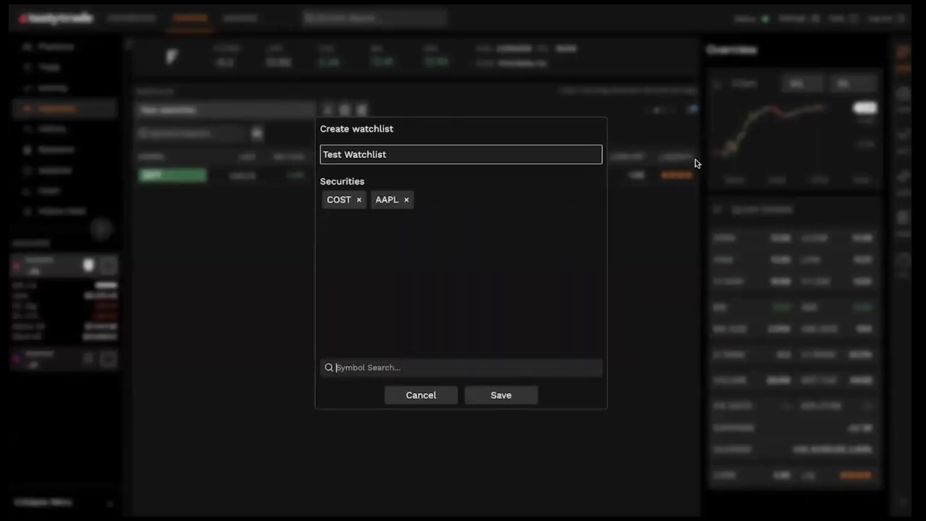
pyautogui.click(371, 365)
pyautogui.write('SPY')
pyautogui.scroll(-1, 379, 243)
pyautogui.scroll(1, 387, 227)
pyautogui.click(386, 227)
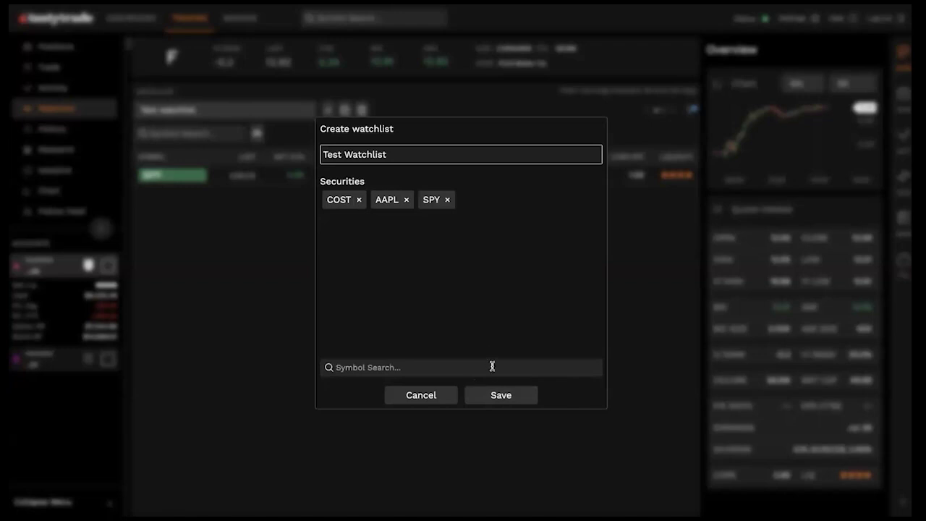
pyautogui.click(499, 395)
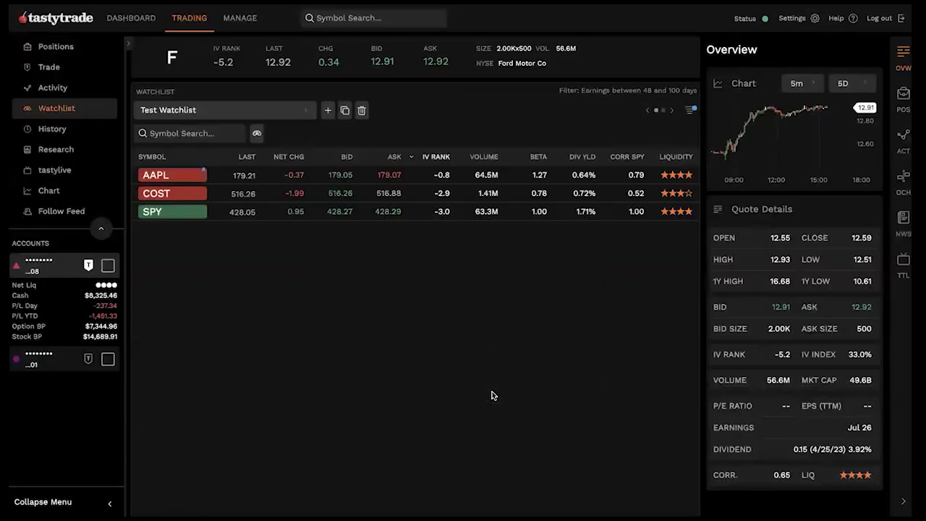
# Step: Switch between the older Test watchlist and the new Test Watchlist, ending on the new one
pyautogui.click(231, 116)
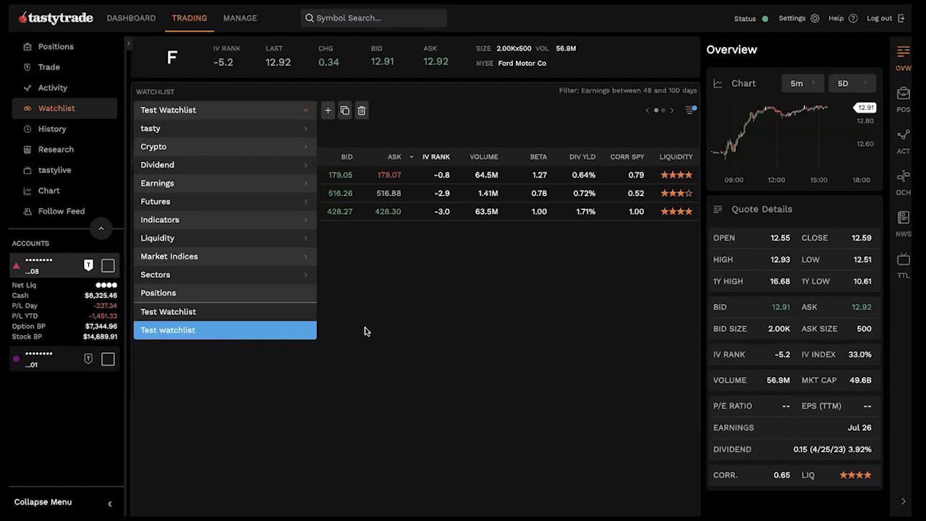
pyautogui.click(244, 330)
pyautogui.click(210, 109)
pyautogui.click(195, 329)
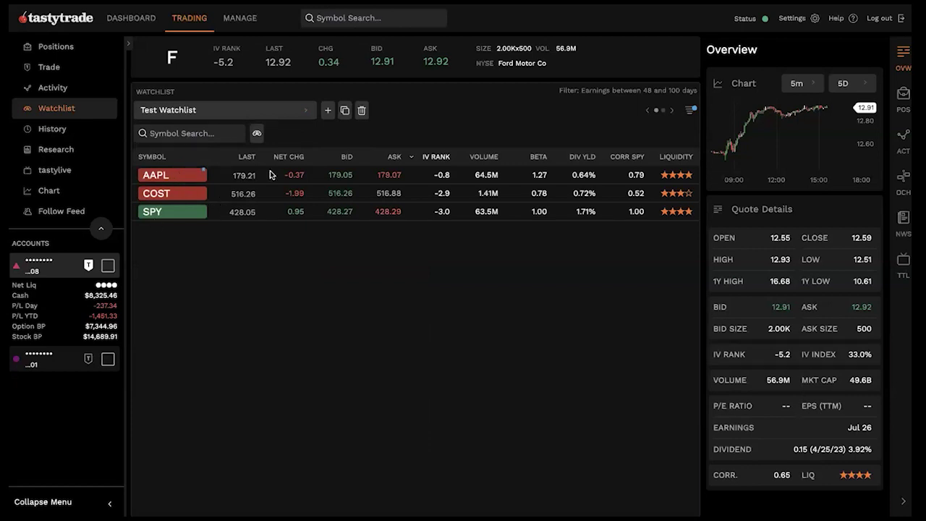
# Step: Look up XOP among the suggested symbols and add it to Test Watchlist
pyautogui.click(177, 133)
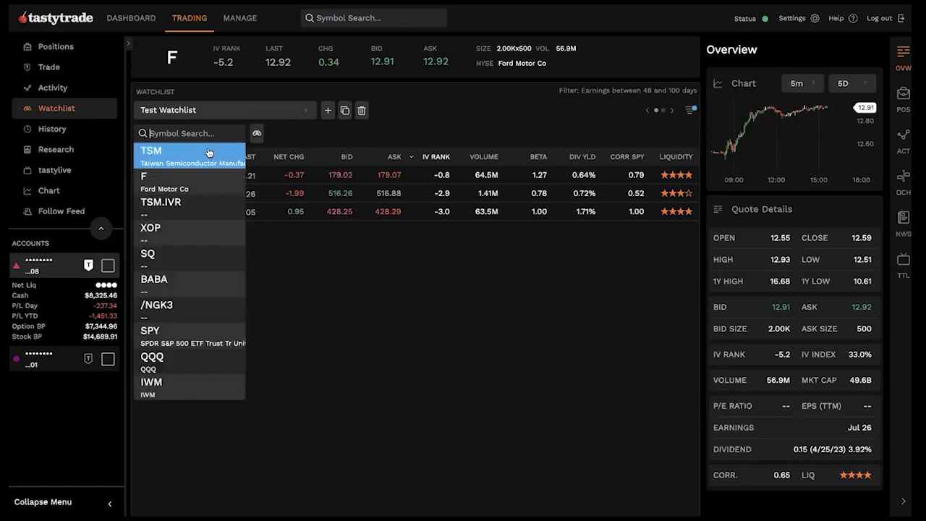
pyautogui.click(204, 238)
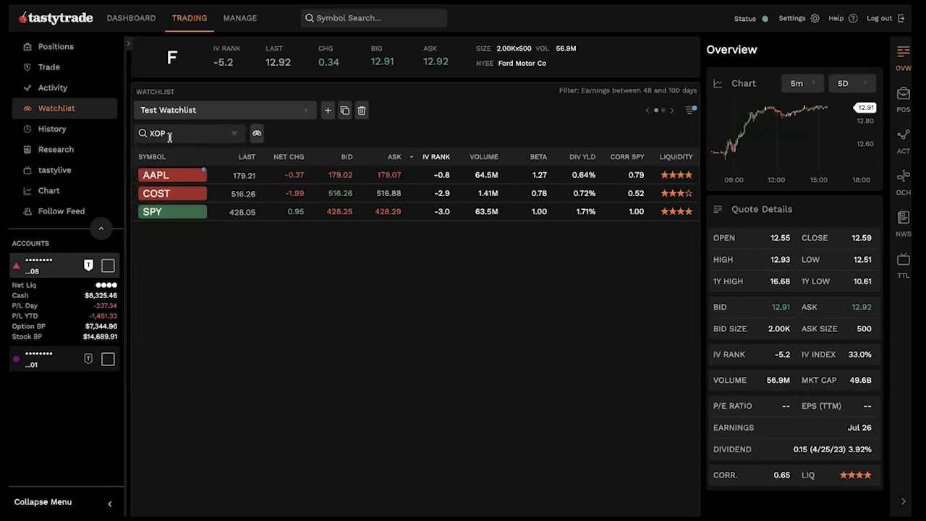
pyautogui.click(256, 135)
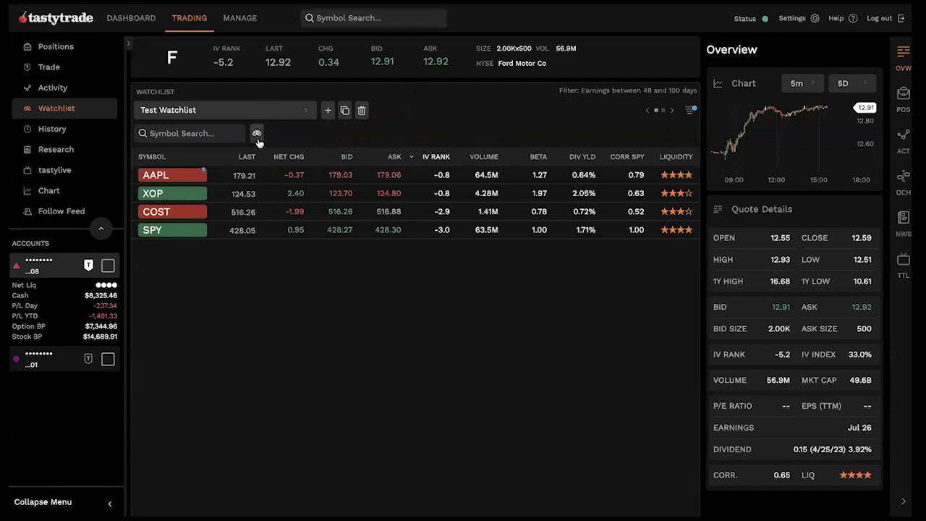
# Step: Display the predefined Technology watchlist from the Sectors group
pyautogui.click(284, 114)
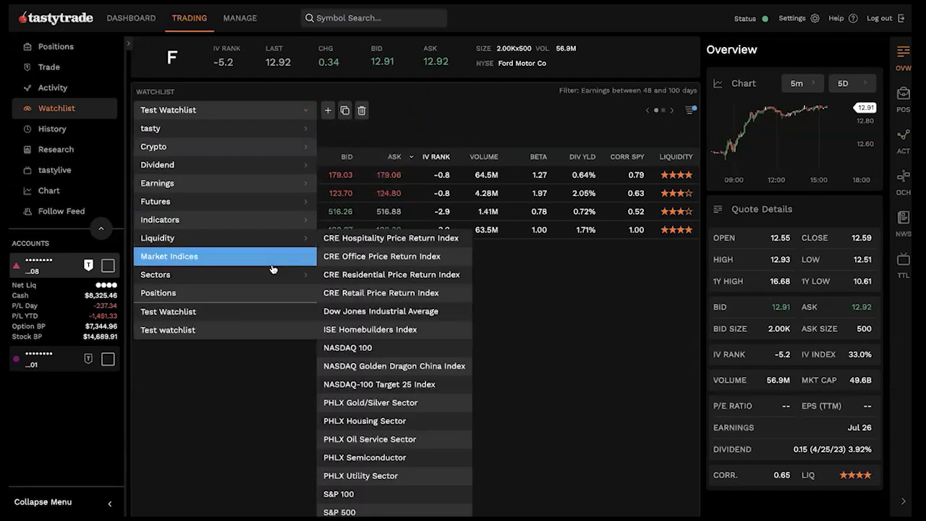
pyautogui.moveTo(270, 276)
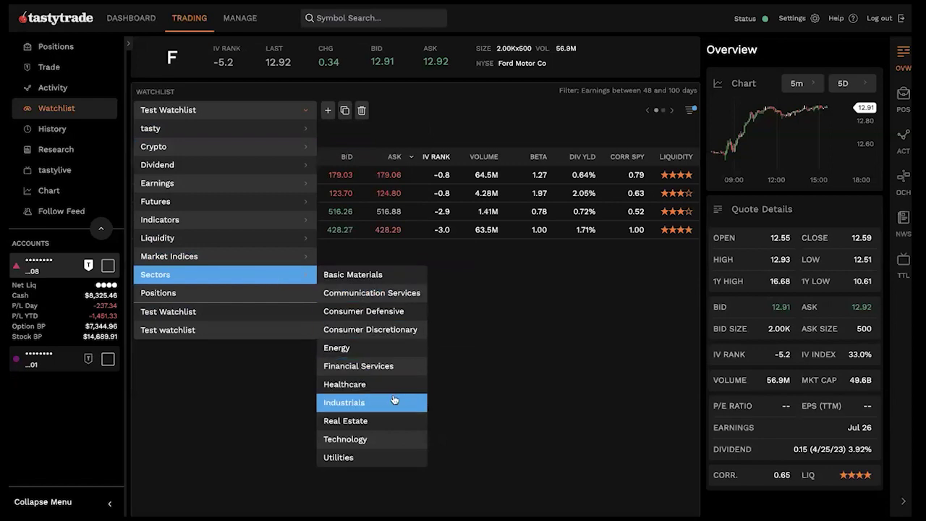
pyautogui.click(392, 438)
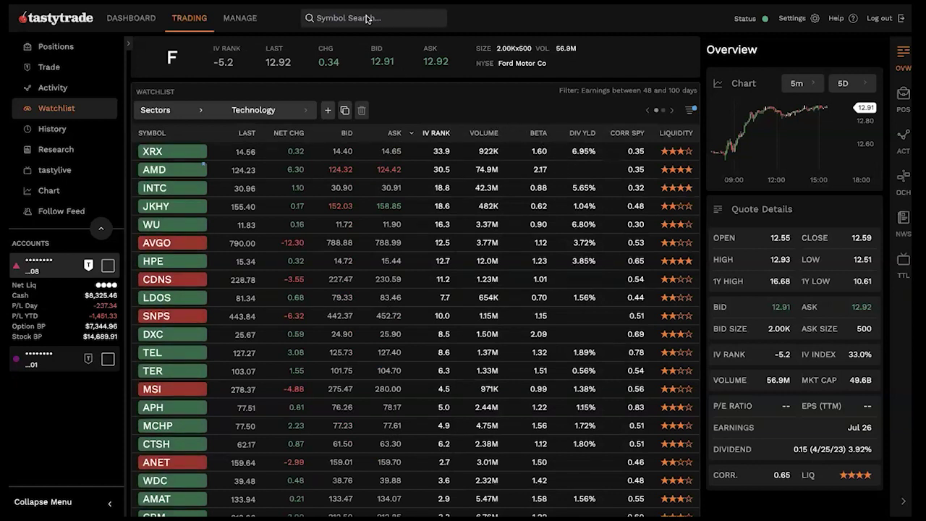
pyautogui.moveTo(414, 119)
pyautogui.mouseDown()
pyautogui.moveTo(460, 427)
pyautogui.moveTo(458, 502)
pyautogui.mouseUp()
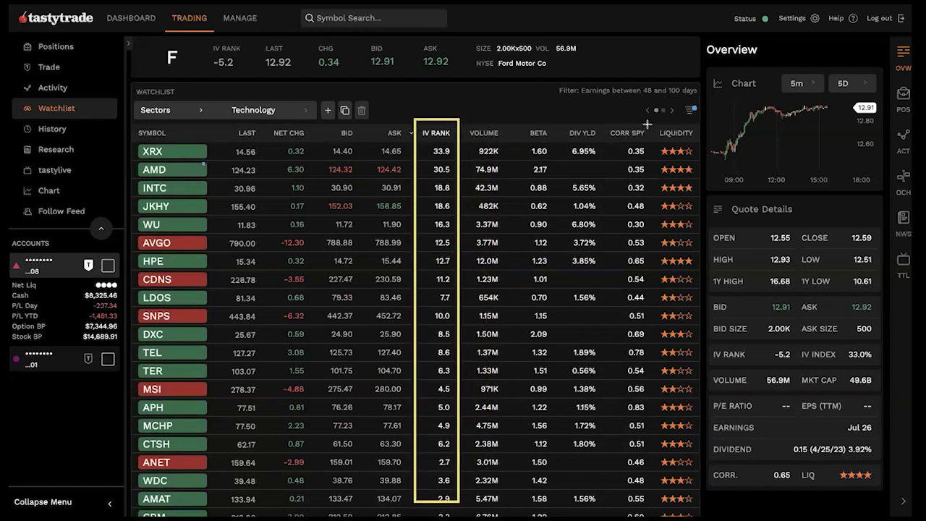
pyautogui.moveTo(649, 124)
pyautogui.mouseDown()
pyautogui.moveTo(736, 304)
pyautogui.moveTo(696, 504)
pyautogui.mouseUp()
pyautogui.hotkey('ctrl', 'z')
pyautogui.hotkey('ctrl', 'z')
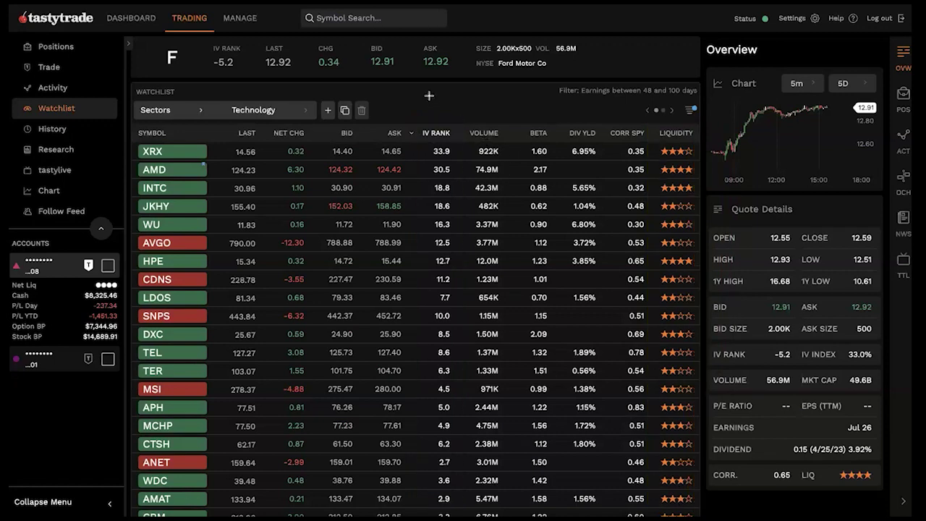
# Step: Cycle the sorting of the Technology watchlist by IV Rank, ending with the highest values first
pyautogui.click(443, 135)
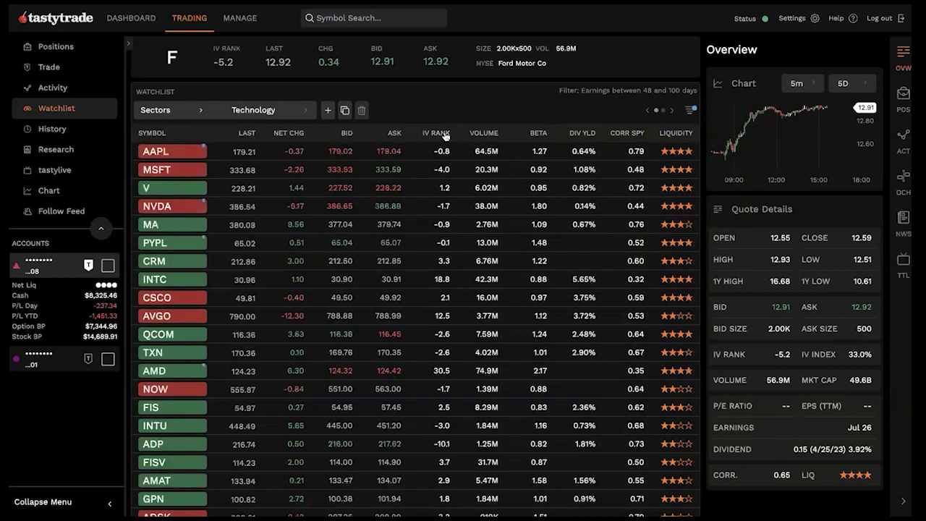
pyautogui.click(443, 134)
pyautogui.click(443, 135)
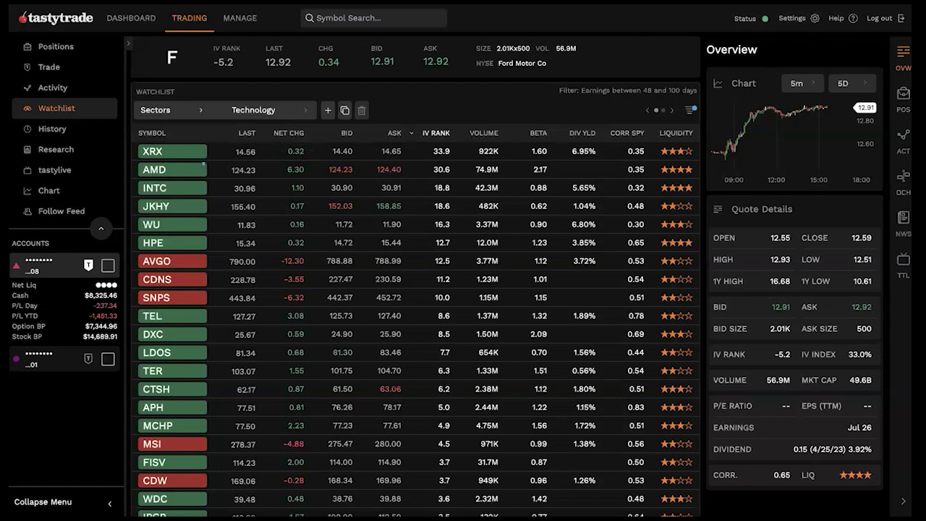
# Step: In the Center Main watchlist settings, add Dividend Date and Earnings Date to the displayed columns directly after Ask
pyautogui.click(794, 19)
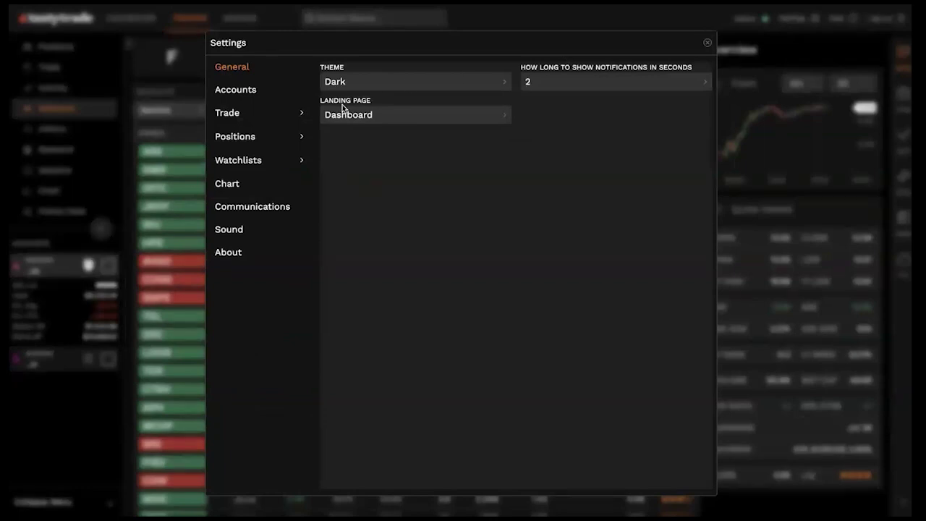
pyautogui.click(232, 164)
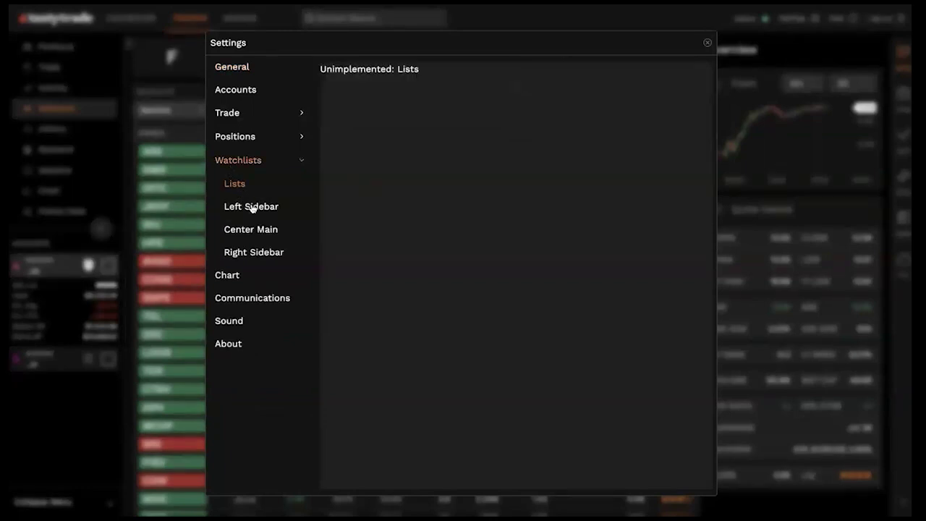
pyautogui.click(252, 230)
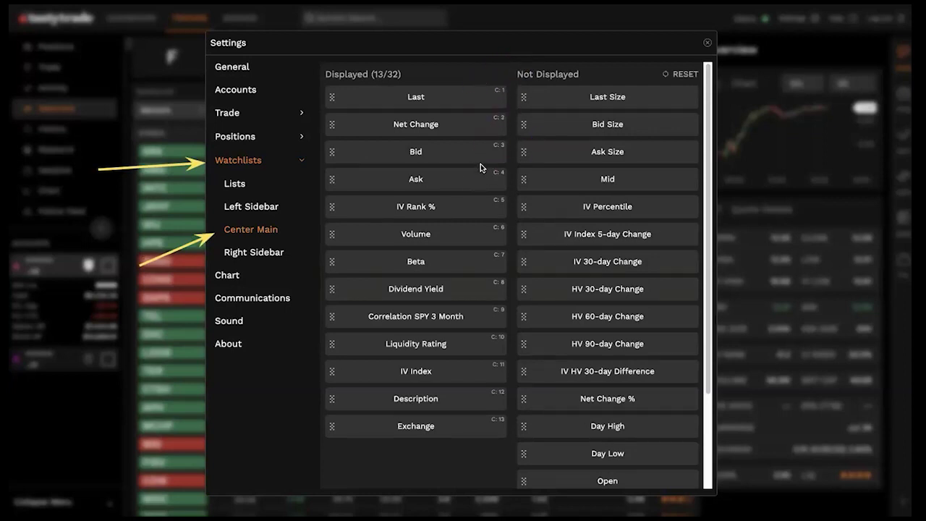
pyautogui.scroll(-3, 607, 264)
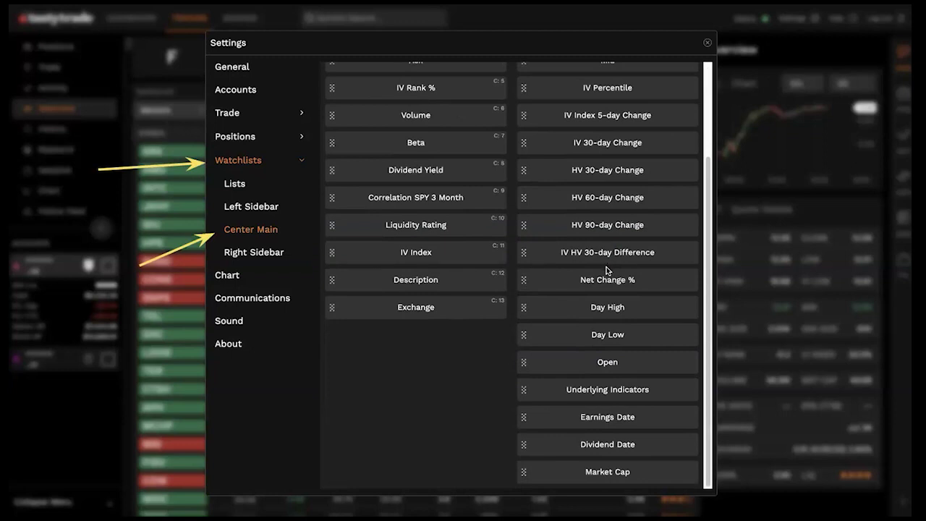
pyautogui.moveTo(524, 444); pyautogui.dragTo(378, 114)
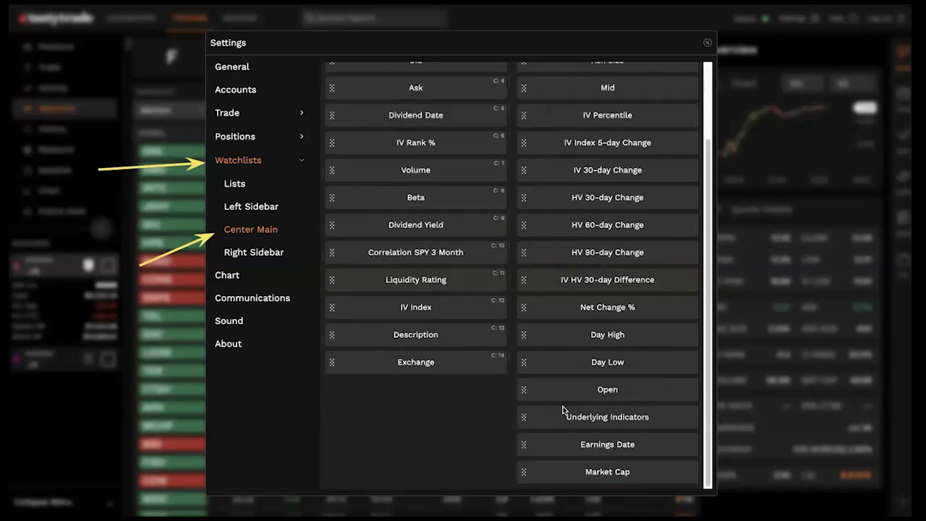
pyautogui.moveTo(524, 444); pyautogui.dragTo(356, 160)
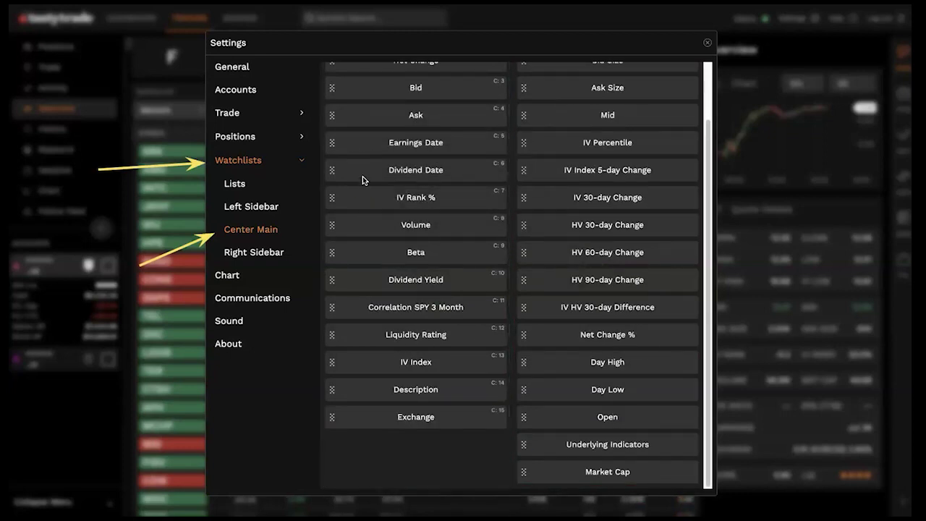
# Step: Remove Last, Bid and Ask from the displayed watchlist columns and close the settings
pyautogui.scroll(3, 461, 229)
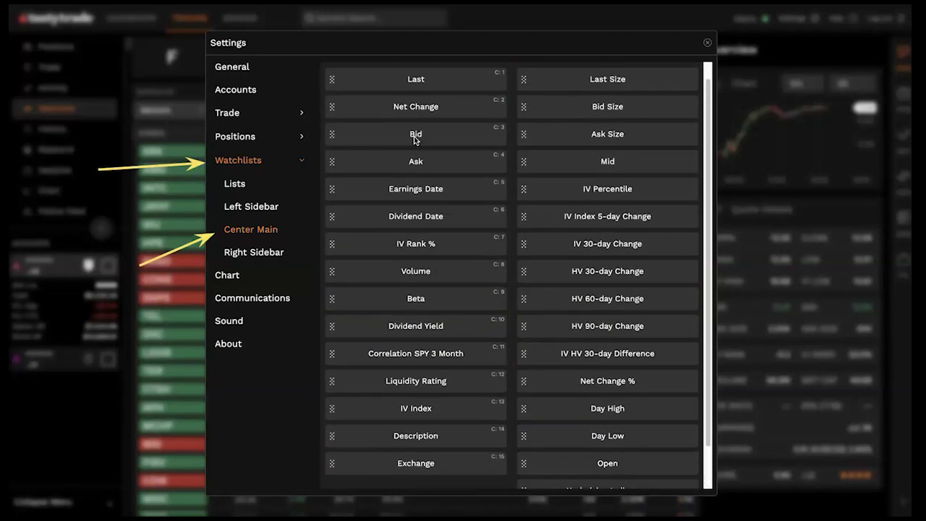
pyautogui.moveTo(422, 104); pyautogui.dragTo(606, 129)
pyautogui.moveTo(415, 123); pyautogui.dragTo(521, 156)
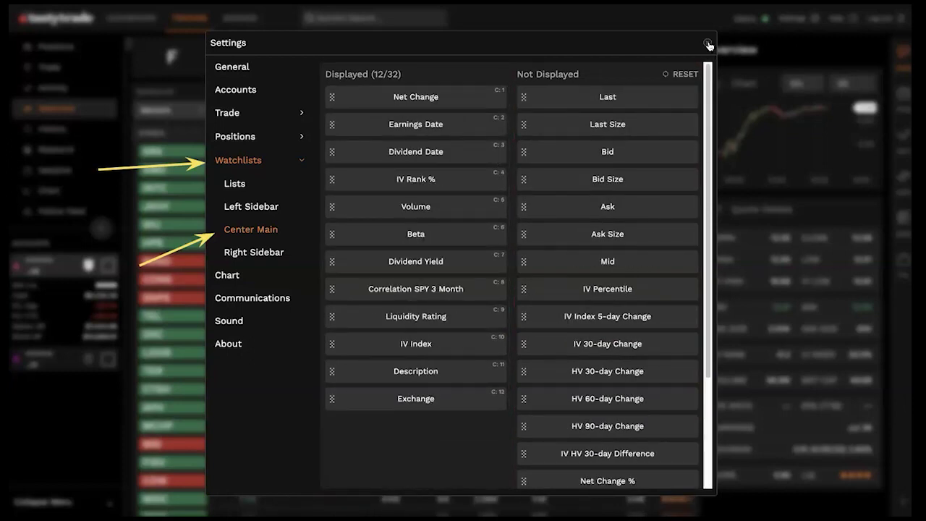
pyautogui.click(708, 45)
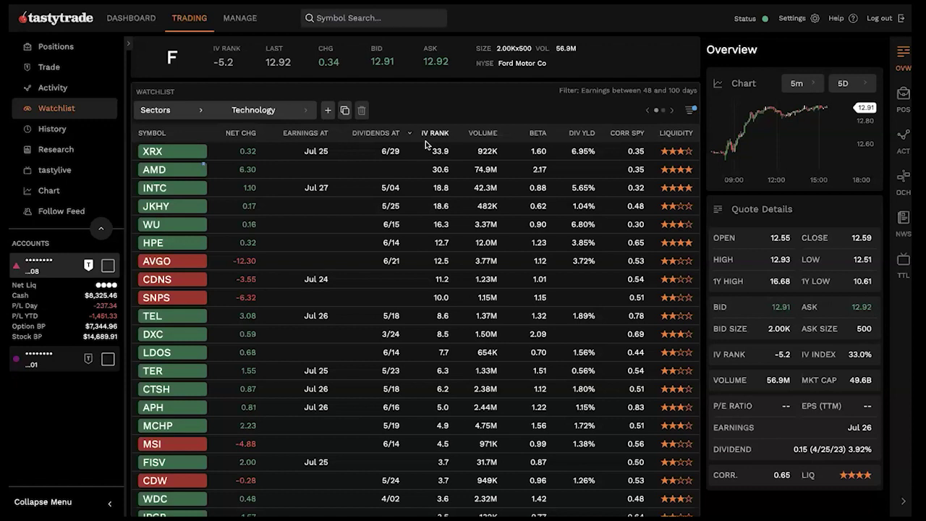
# Step: Sort the Technology watchlist by earnings date with the latest first, and review the watchlist's filter options without changing them
pyautogui.click(323, 134)
pyautogui.click(325, 135)
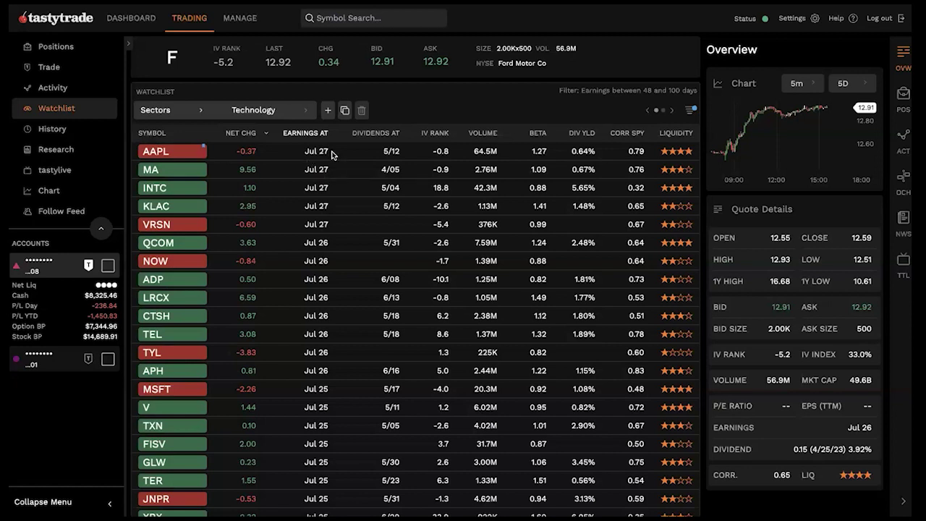
pyautogui.click(689, 109)
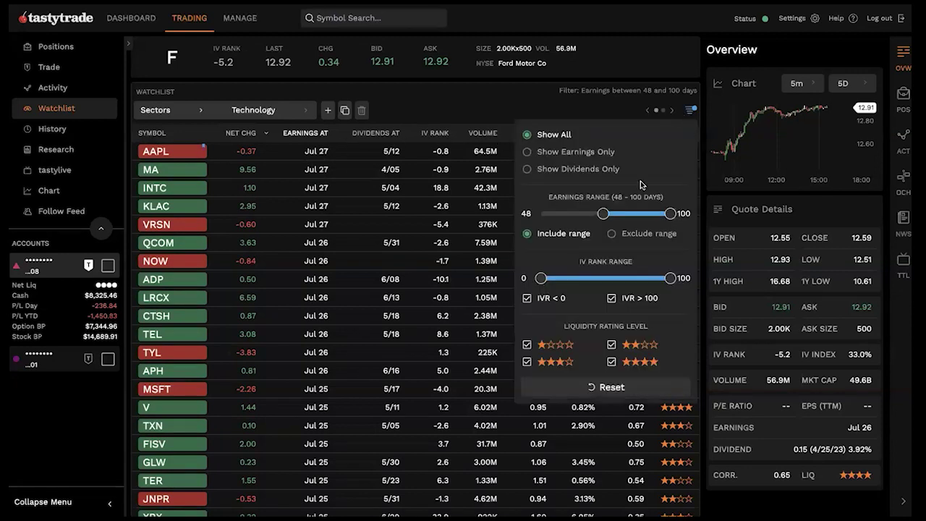
pyautogui.click(688, 111)
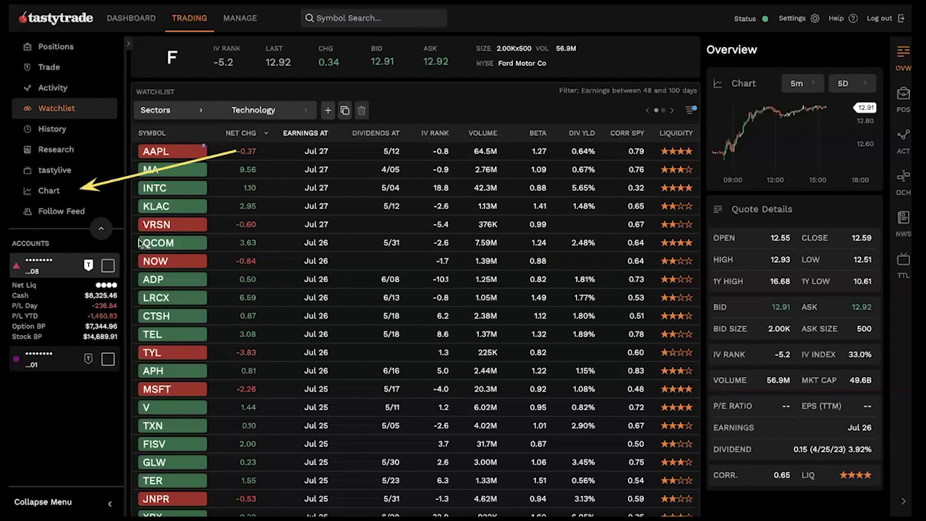
# Step: Open the Research page for Ford Motor Co and look at the suggestions in the main symbol search
pyautogui.click(73, 152)
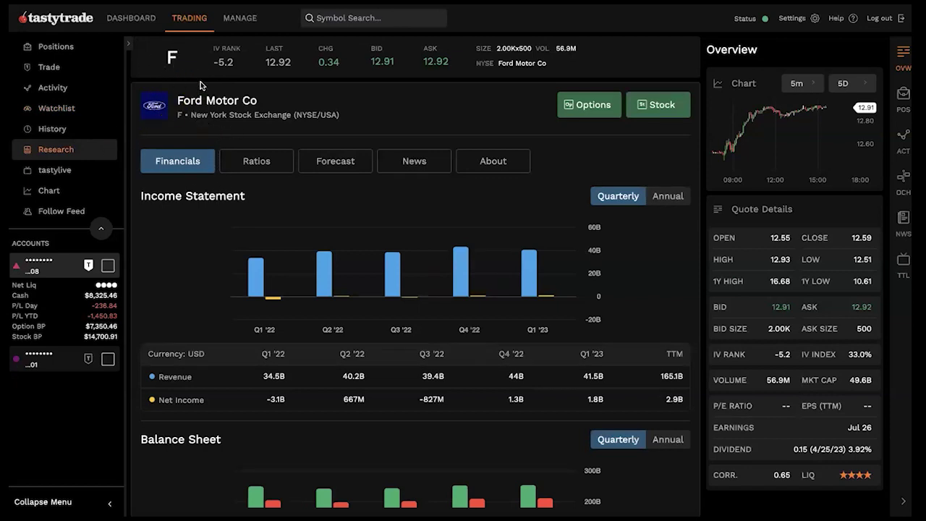
pyautogui.click(353, 17)
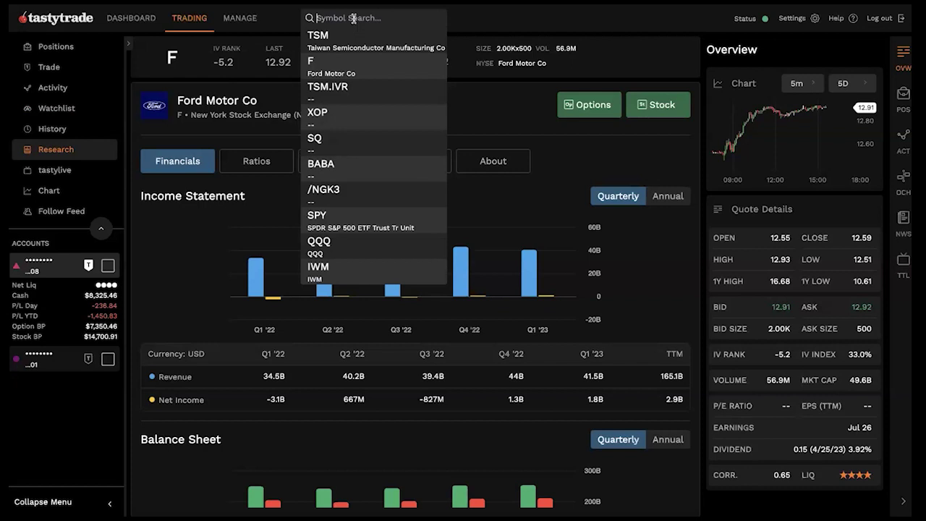
pyautogui.click(504, 110)
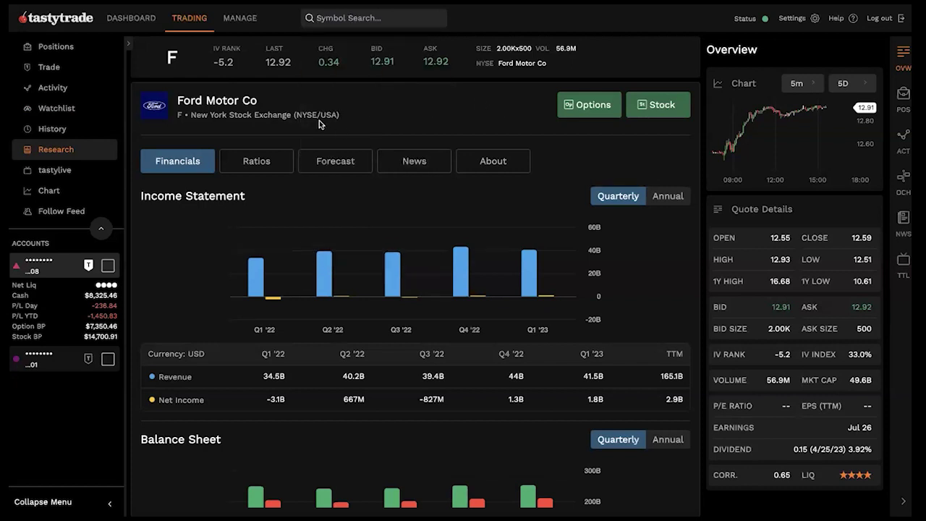
# Step: Examine Ford's quarterly income statement and balance sheet in the Financials section
pyautogui.scroll(-3, 323, 215)
pyautogui.scroll(3, 280, 233)
pyautogui.scroll(-1, 289, 242)
pyautogui.scroll(1, 292, 242)
pyautogui.scroll(-3, 262, 326)
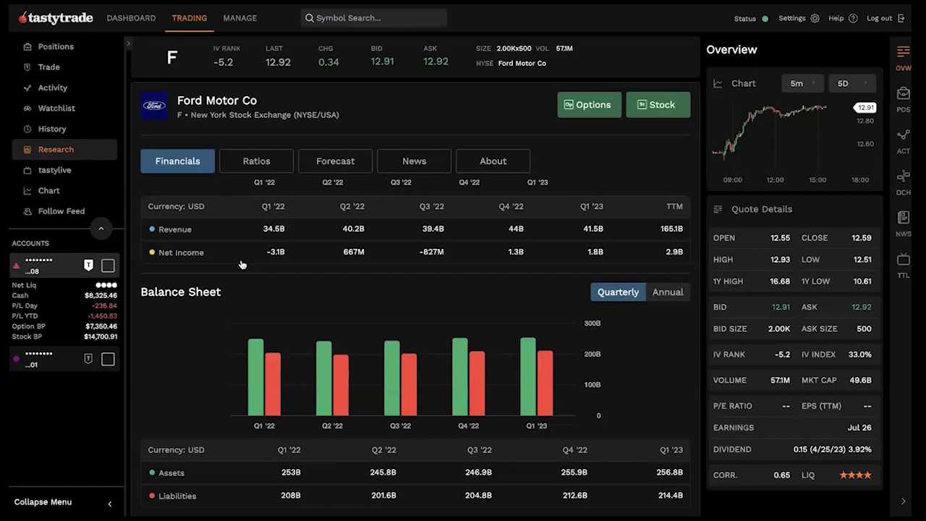
# Step: Review Ford's ratios, from price and volume through per share data to the other ratios
pyautogui.click(259, 163)
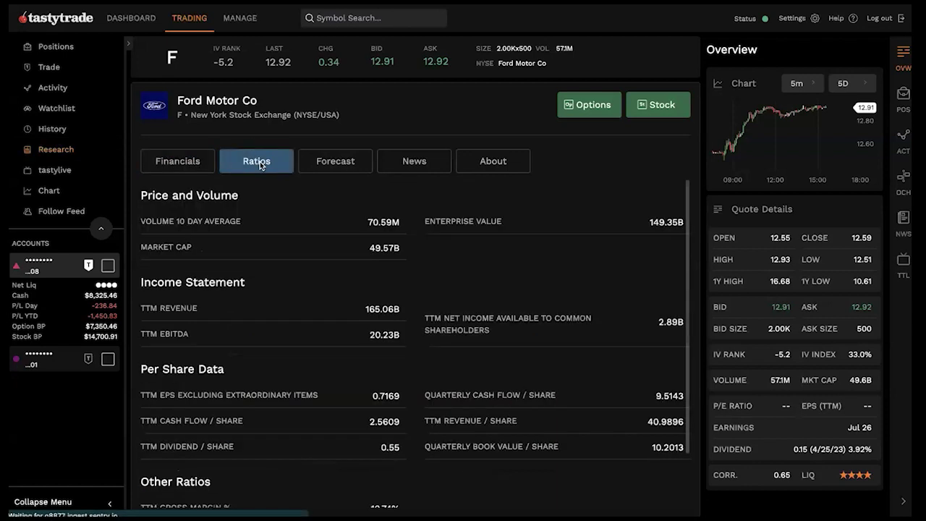
pyautogui.scroll(-1, 360, 291)
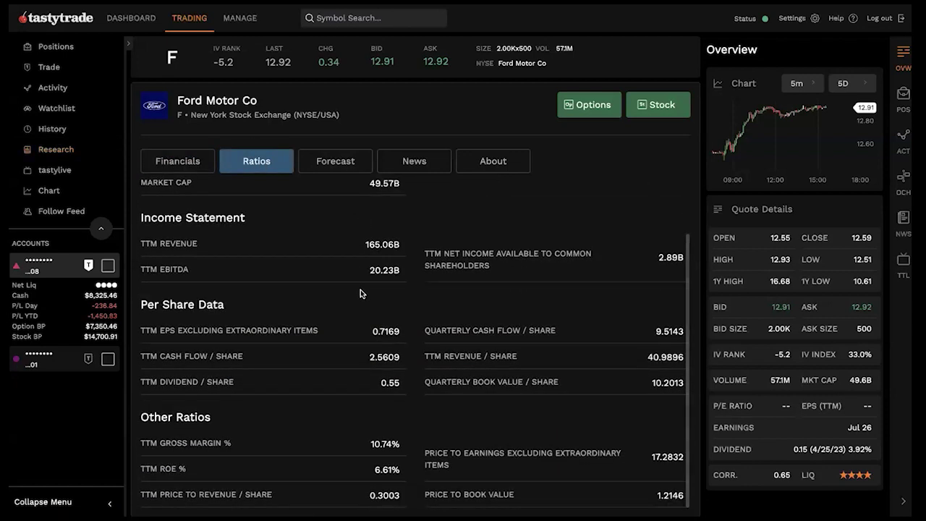
pyautogui.scroll(1, 358, 290)
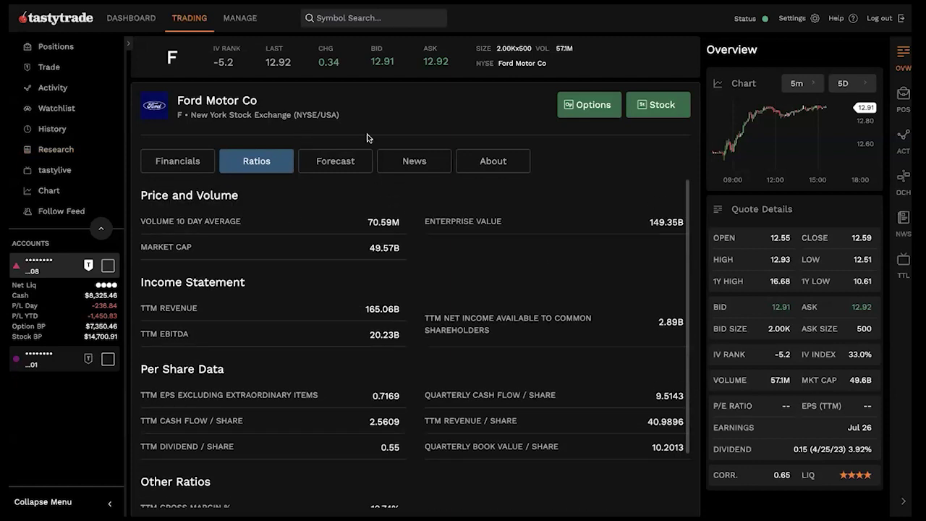
# Step: Examine Ford's analyst forecast and projections, and bring up the company's news headlines
pyautogui.click(359, 166)
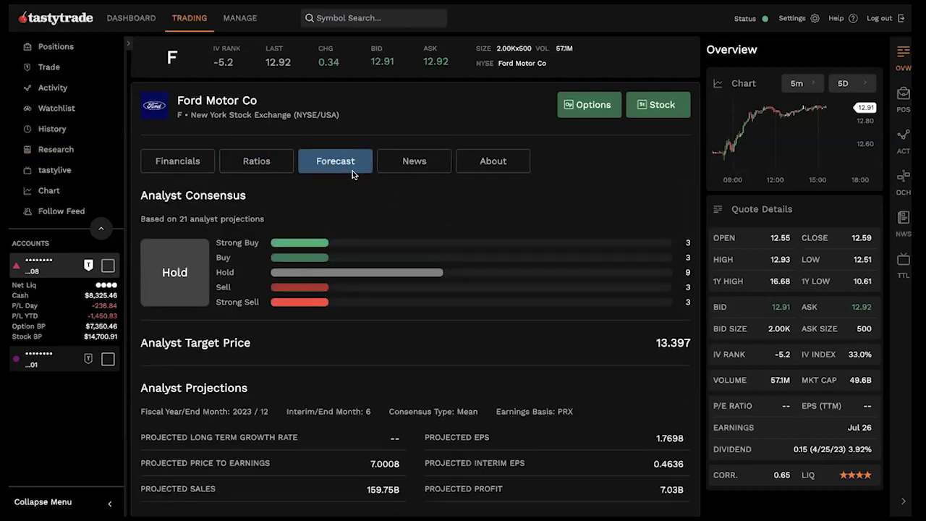
pyautogui.scroll(-1, 367, 243)
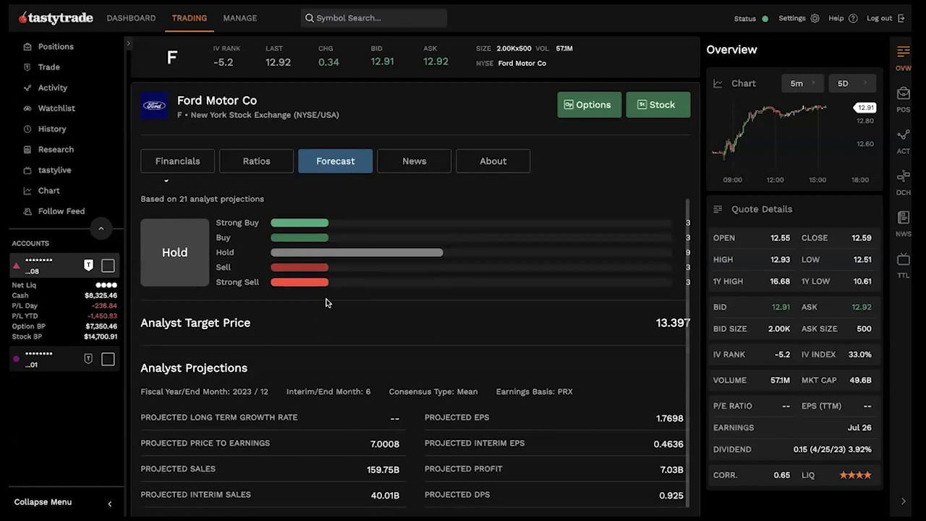
pyautogui.scroll(1, 325, 302)
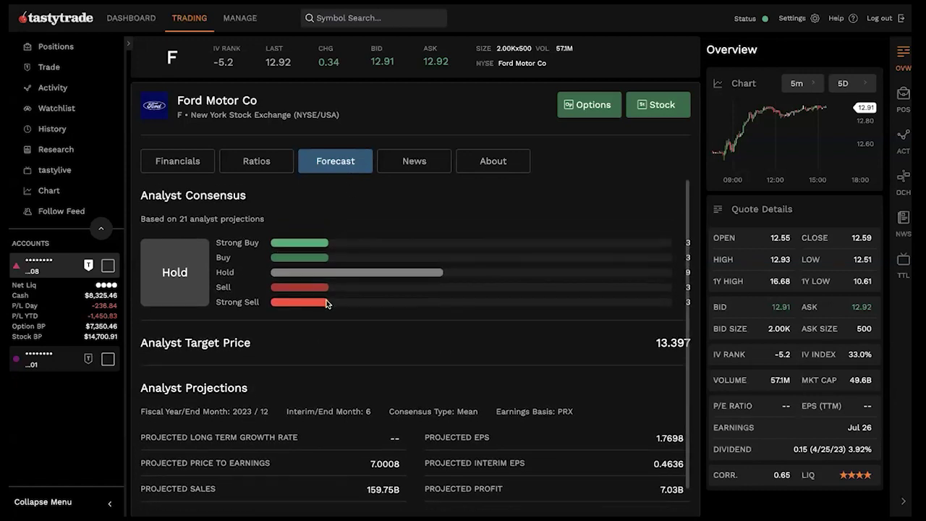
pyautogui.click(425, 164)
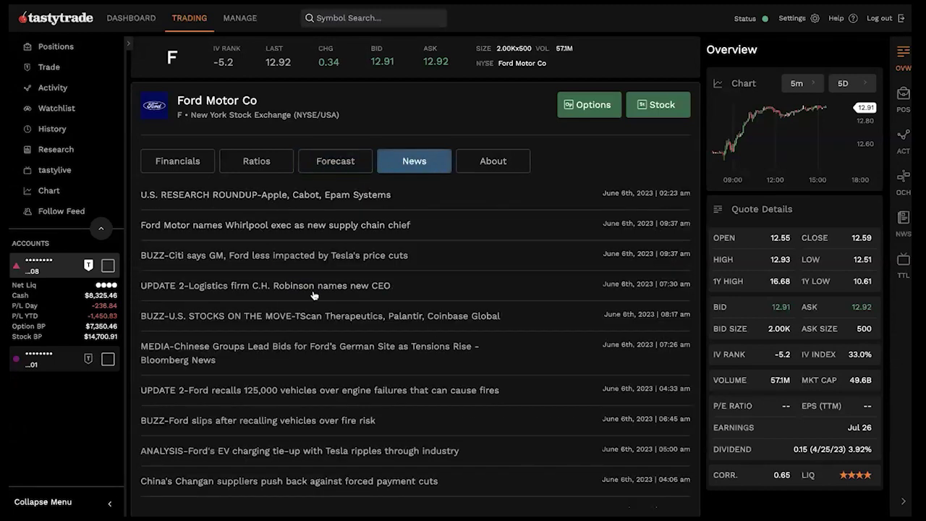
# Step: Read through Ford's About section, covering the company description, financial summary, officers and additional information
pyautogui.click(483, 171)
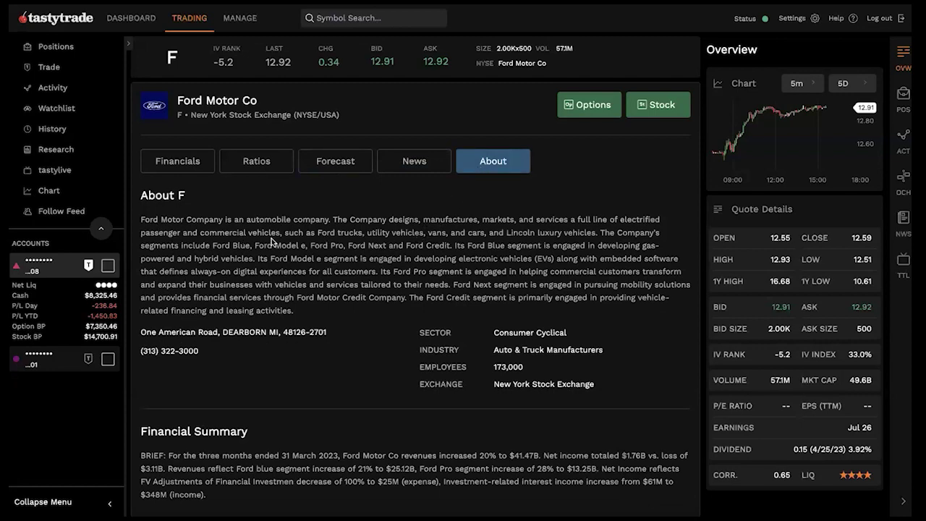
pyautogui.scroll(-1, 307, 251)
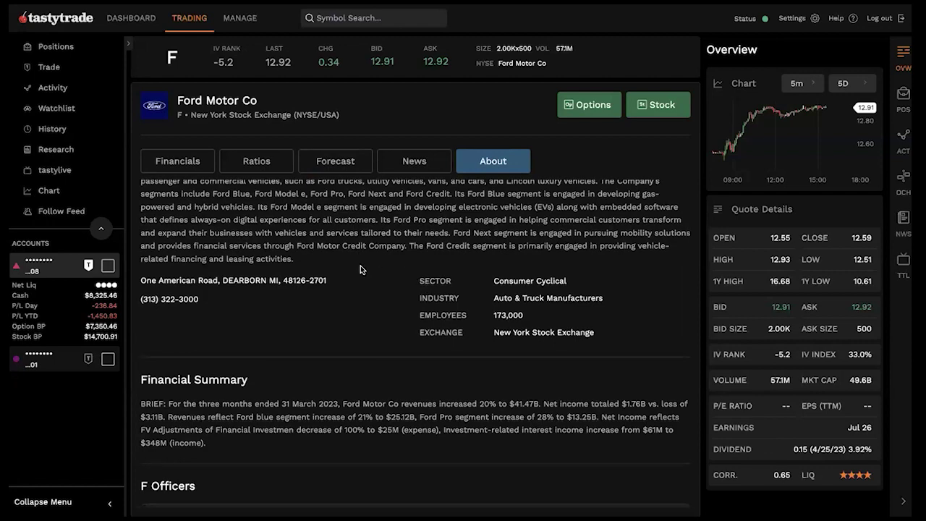
pyautogui.scroll(-1, 354, 264)
pyautogui.scroll(-2, 341, 262)
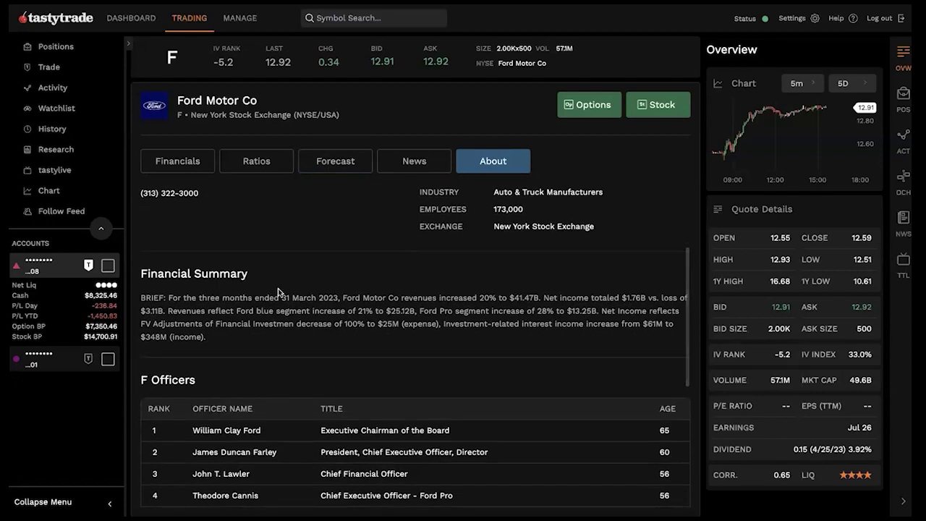
pyautogui.scroll(-1, 241, 299)
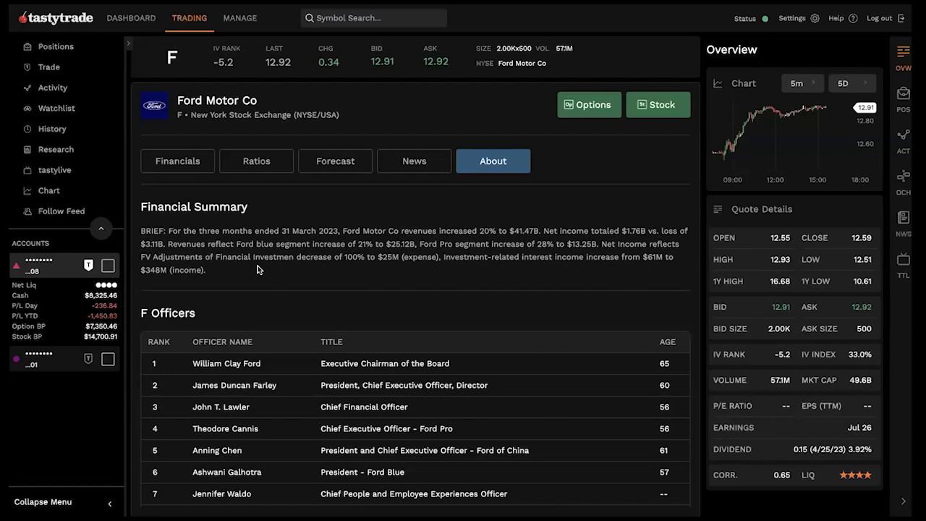
pyautogui.scroll(-1, 272, 272)
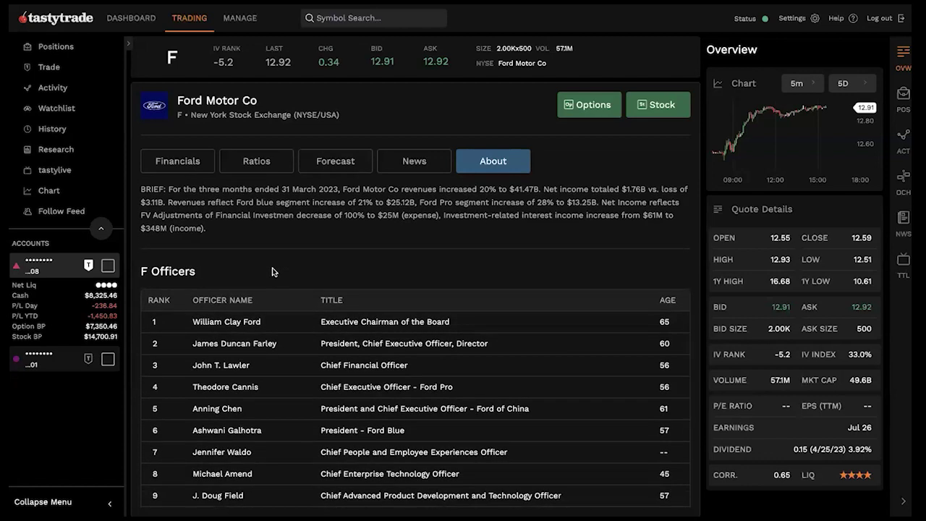
pyautogui.scroll(-3, 273, 272)
pyautogui.scroll(3, 273, 269)
pyautogui.scroll(-1, 273, 269)
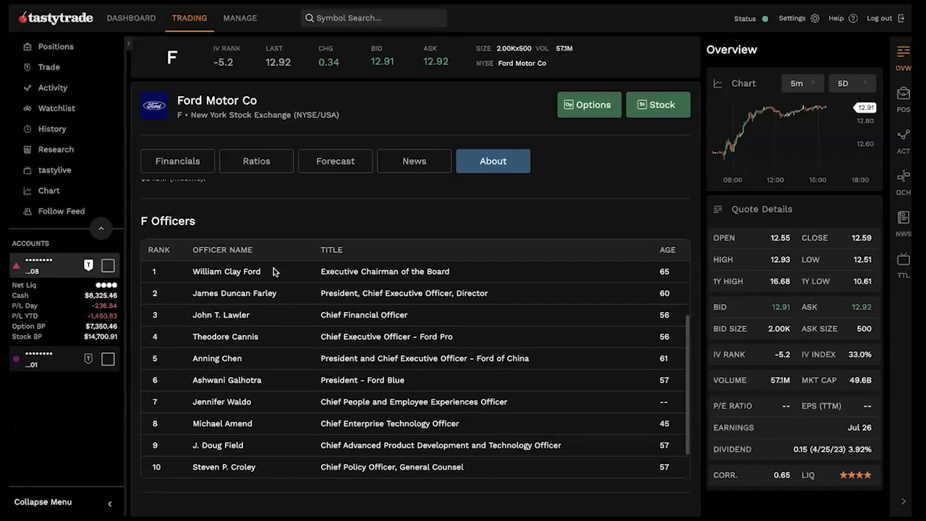
pyautogui.scroll(-1, 273, 271)
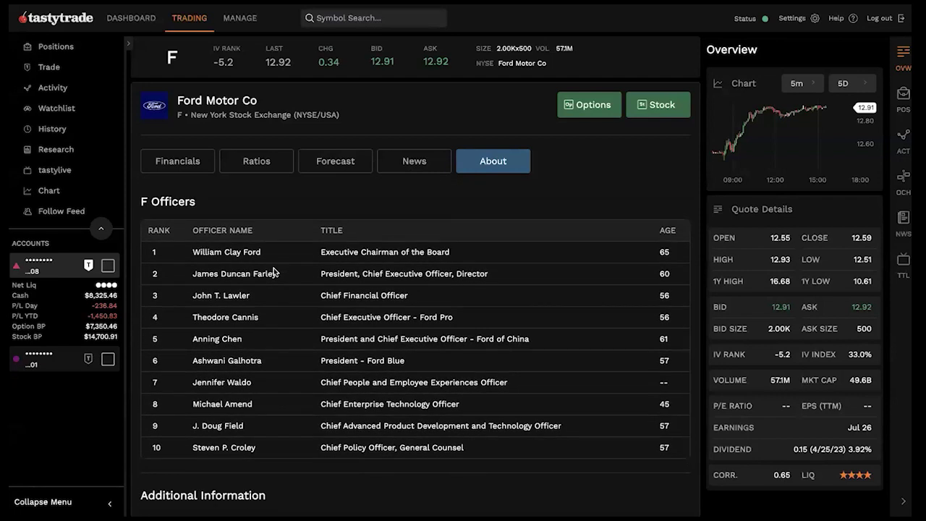
pyautogui.scroll(-3, 273, 271)
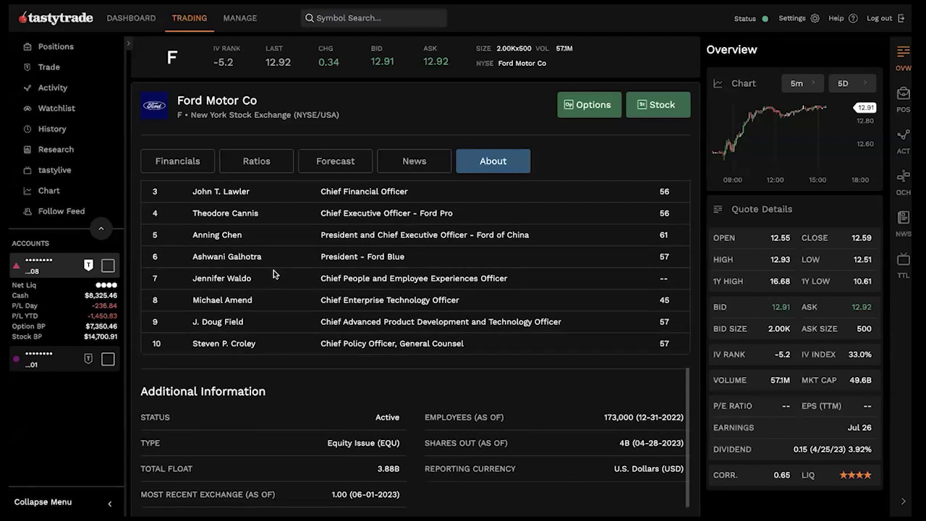
pyautogui.scroll(3, 274, 271)
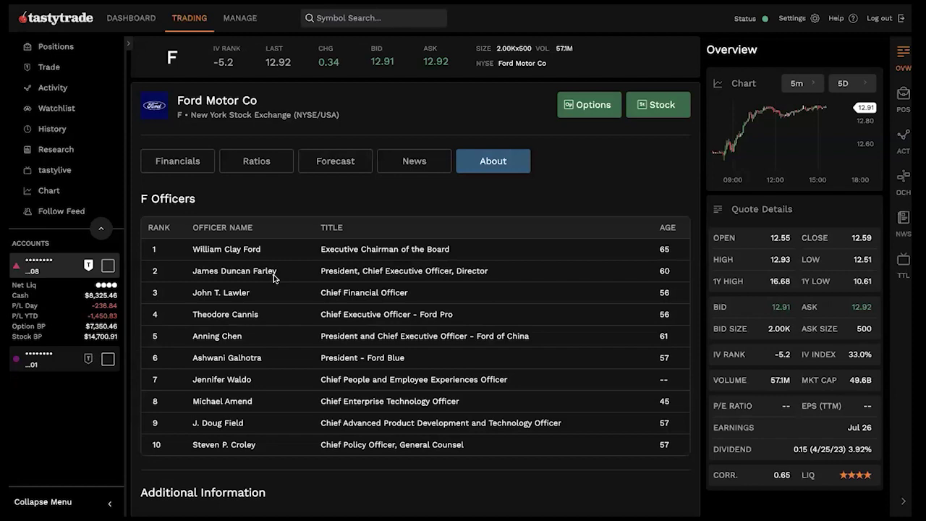
pyautogui.scroll(3, 315, 309)
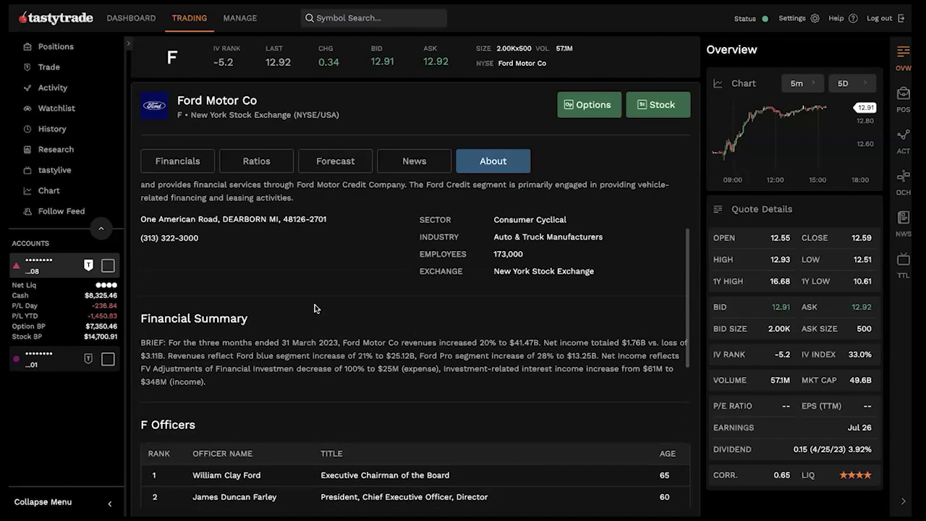
pyautogui.scroll(2, 315, 308)
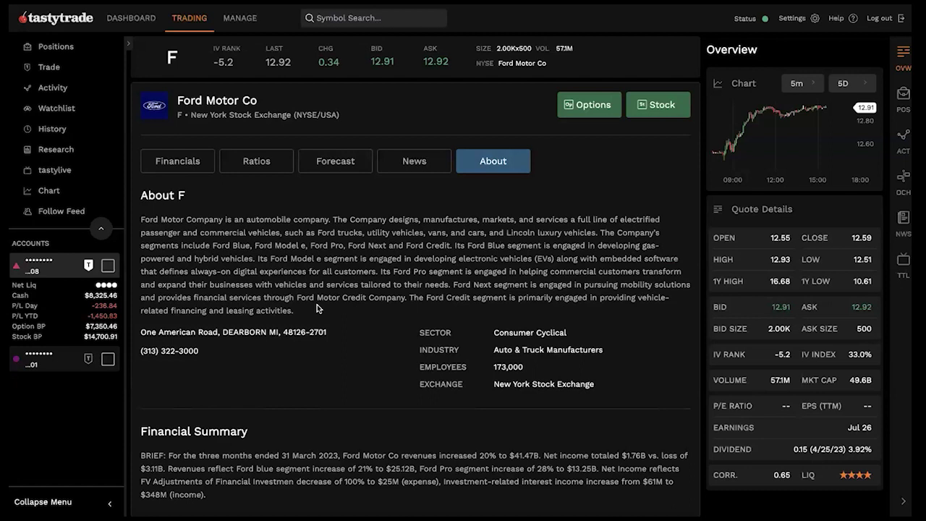
pyautogui.scroll(-1, 316, 308)
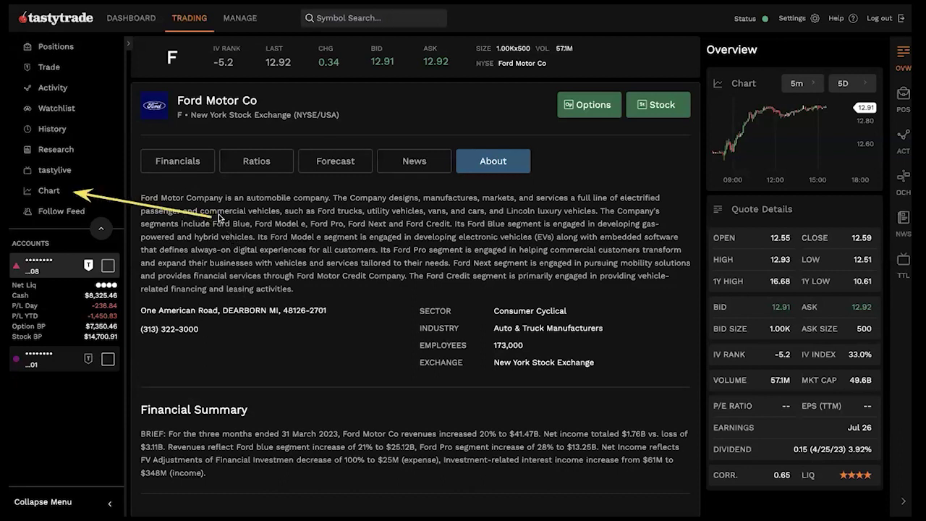
# Step: Open the Chart page for Ford (F)
pyautogui.click(65, 192)
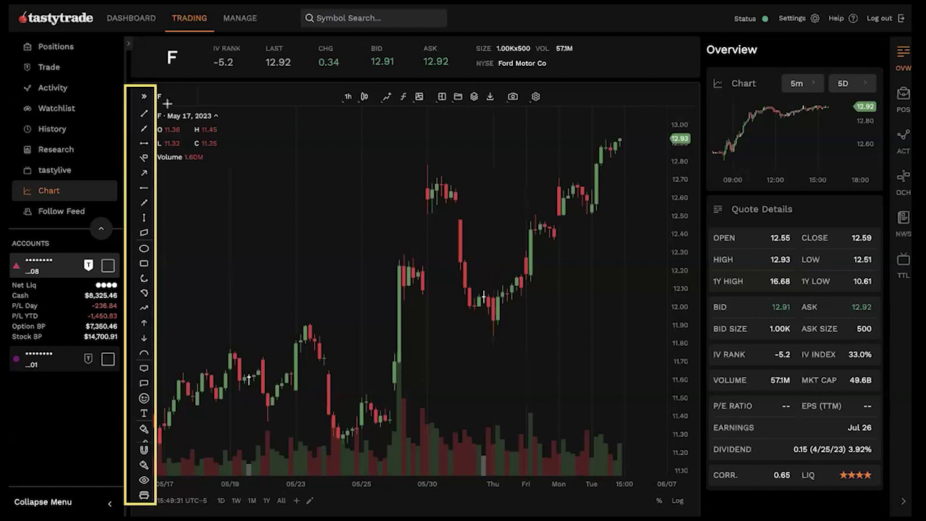
# Step: Draw a trend line on the Ford chart from about 12.76 on May 30, 2023 to about 12.96 on June 6, 2023
pyautogui.click(144, 157)
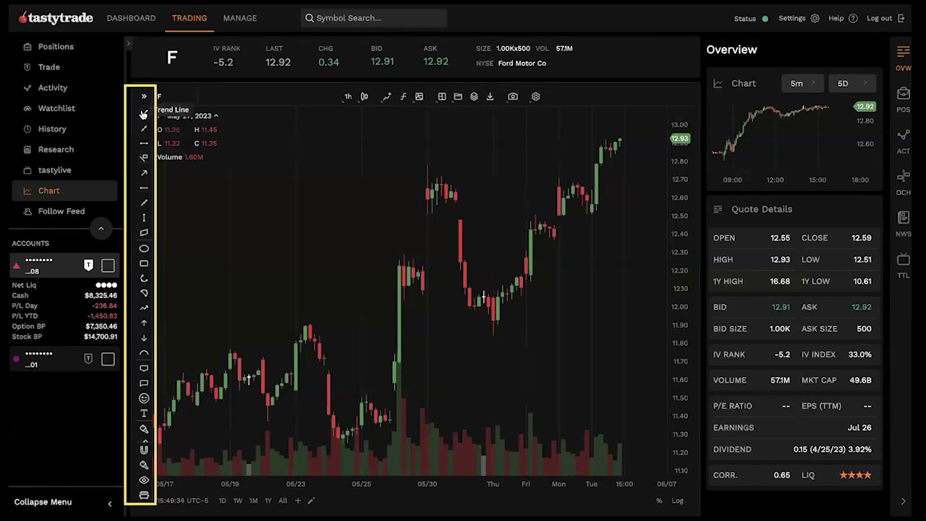
pyautogui.click(619, 135)
pyautogui.click(428, 171)
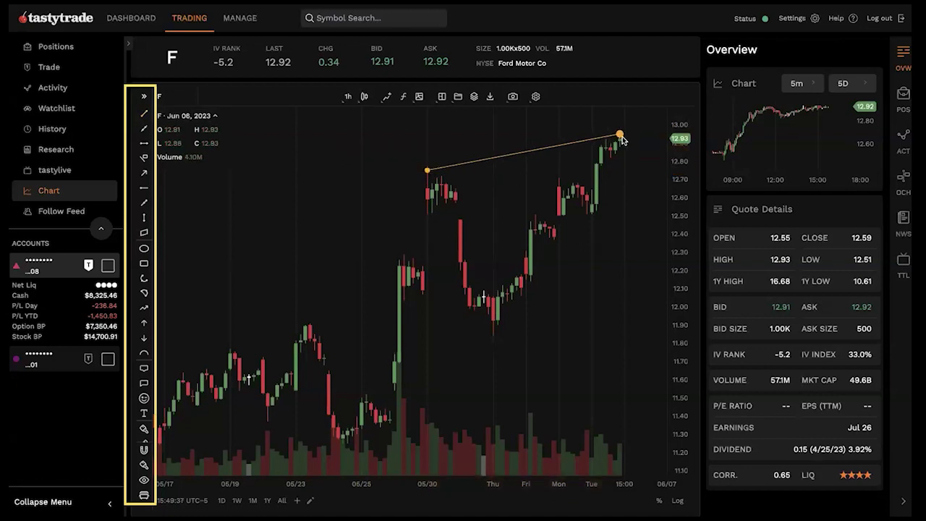
pyautogui.moveTo(582, 141)
pyautogui.mouseDown()
pyautogui.moveTo(488, 192)
pyautogui.moveTo(567, 141)
pyautogui.moveTo(571, 157)
pyautogui.mouseUp()
# Step: Recolor the trend line blue at 100% opacity and lock it
pyautogui.click(361, 152)
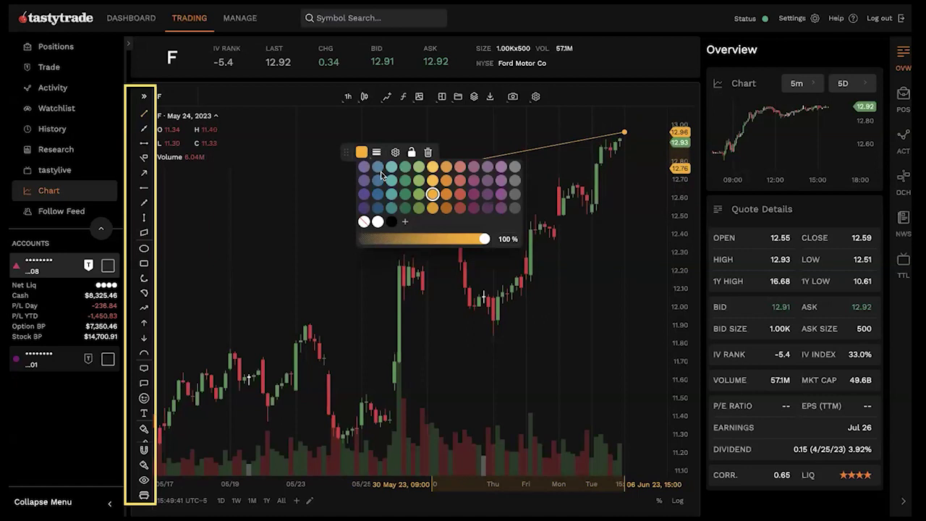
pyautogui.click(377, 180)
pyautogui.moveTo(484, 238); pyautogui.dragTo(509, 247)
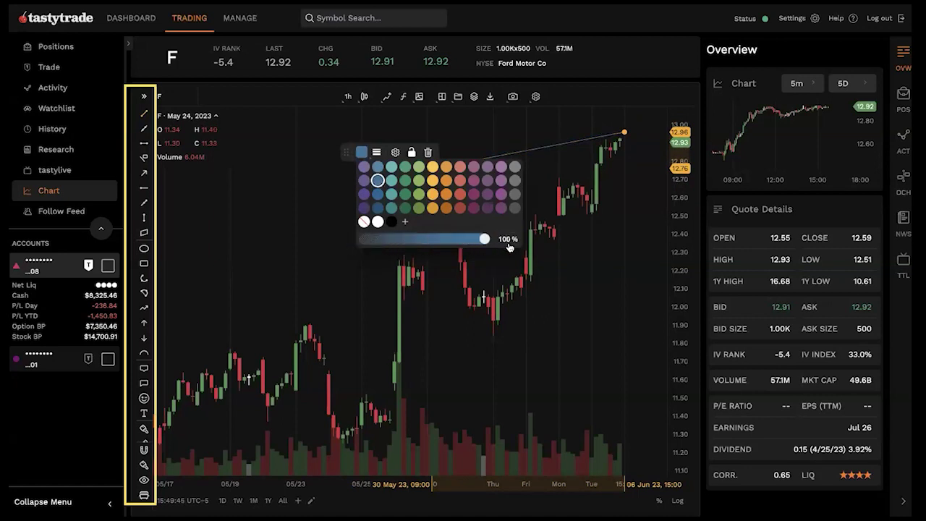
pyautogui.click(410, 154)
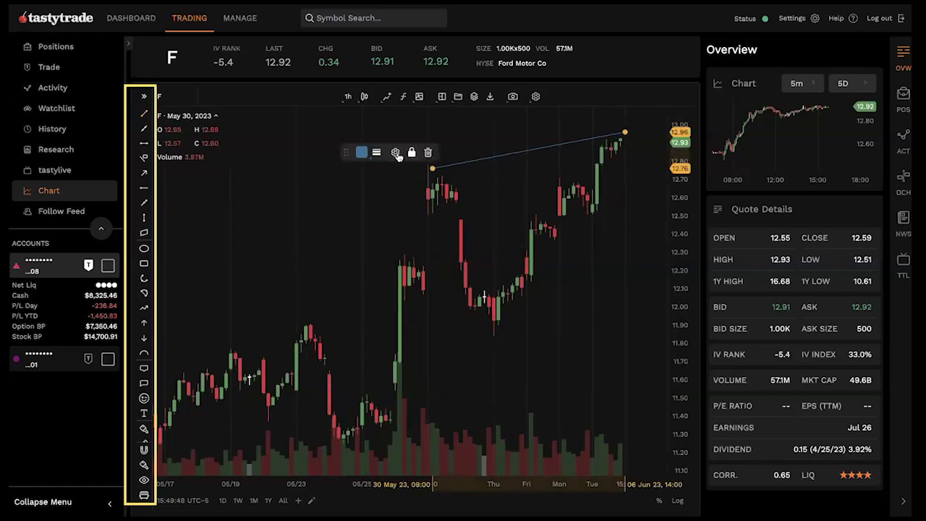
# Step: Examine the coordinates, style, label and measure box options in the Trend Line Settings, and close them without changes
pyautogui.click(396, 152)
pyautogui.scroll(-2, 405, 273)
pyautogui.scroll(3, 383, 303)
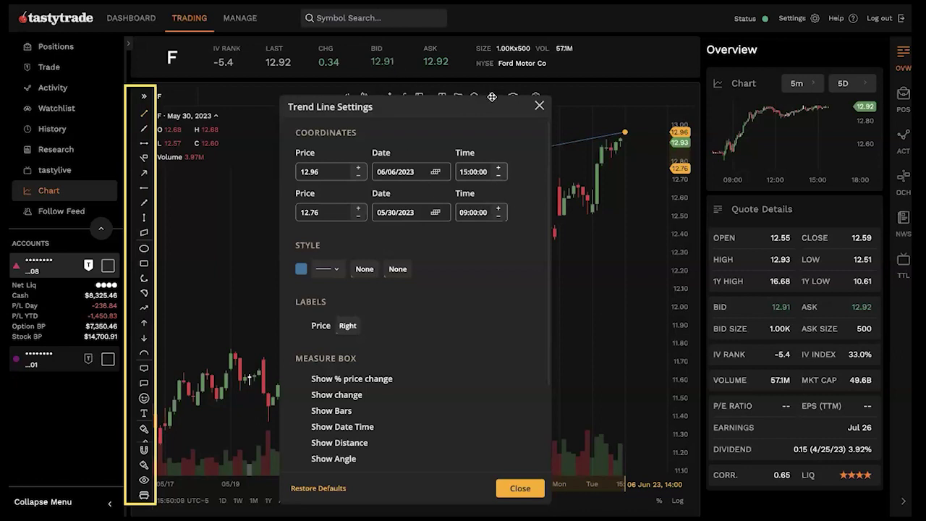
pyautogui.click(539, 107)
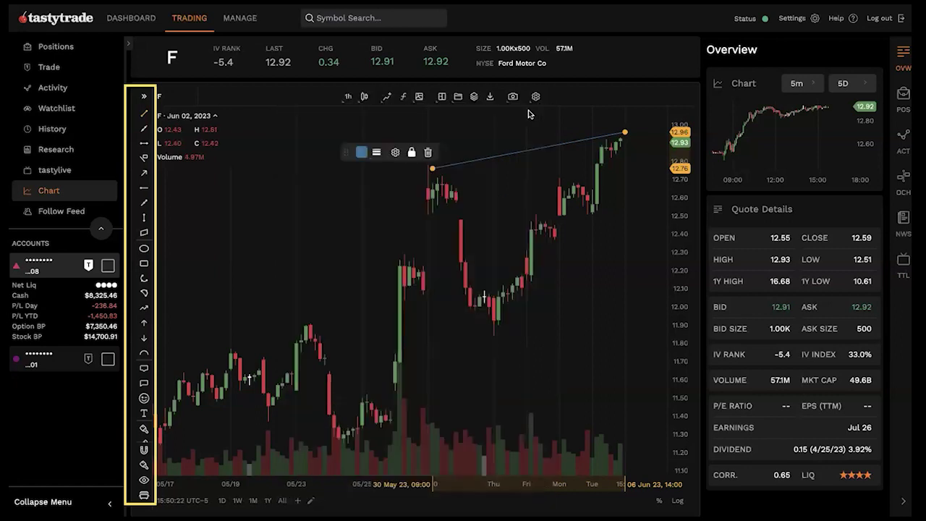
# Step: Delete the trend line from the Ford chart
pyautogui.rightClick(503, 152)
pyautogui.click(427, 152)
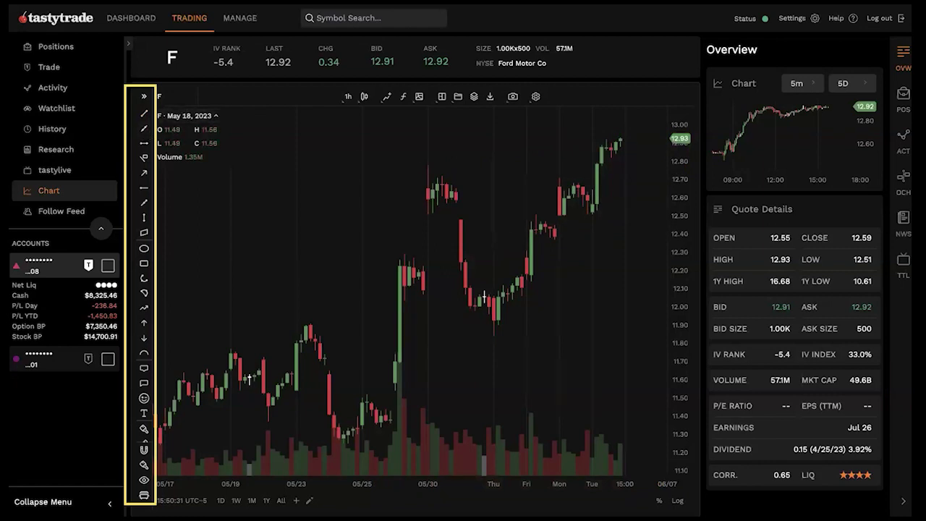
# Step: Set the chart's interval to 1 day and look over Ford's price history back to 2020
pyautogui.click(347, 98)
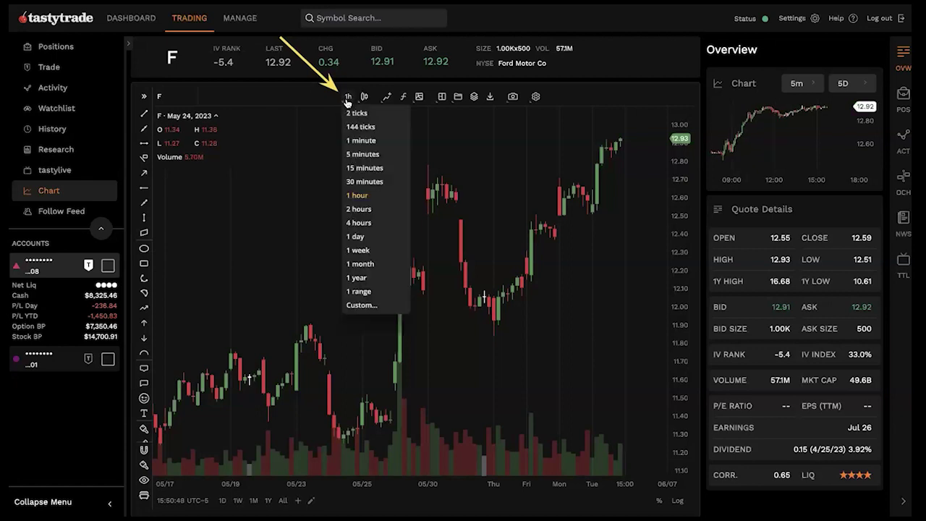
pyautogui.click(372, 236)
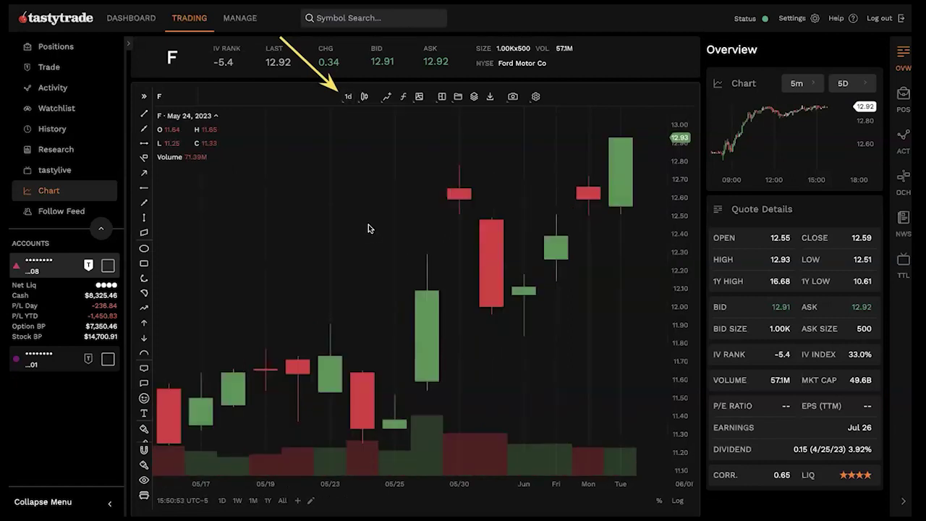
pyautogui.scroll(-6, 368, 227)
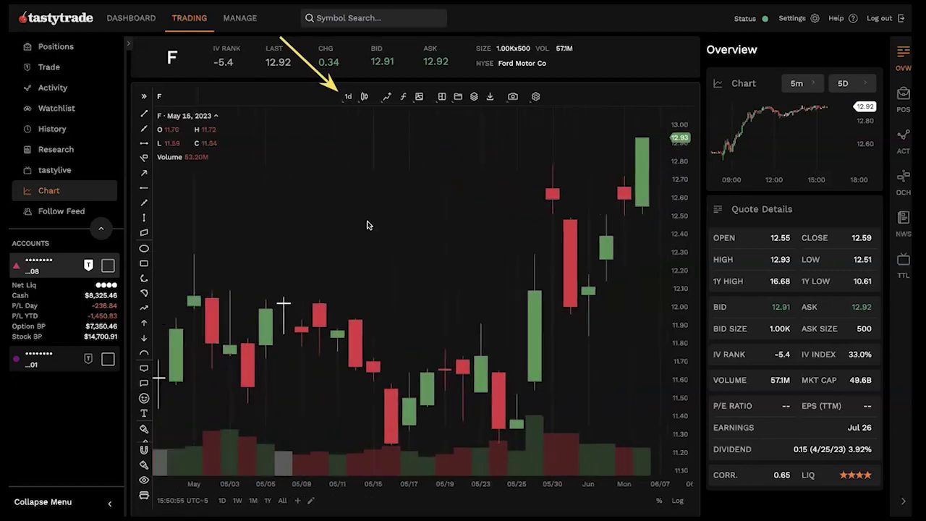
pyautogui.scroll(-10, 391, 227)
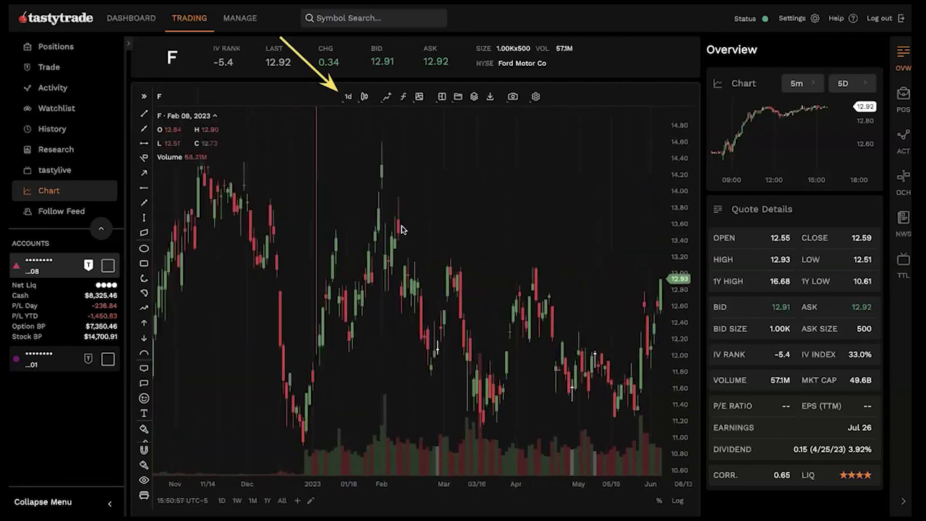
pyautogui.scroll(-10, 402, 230)
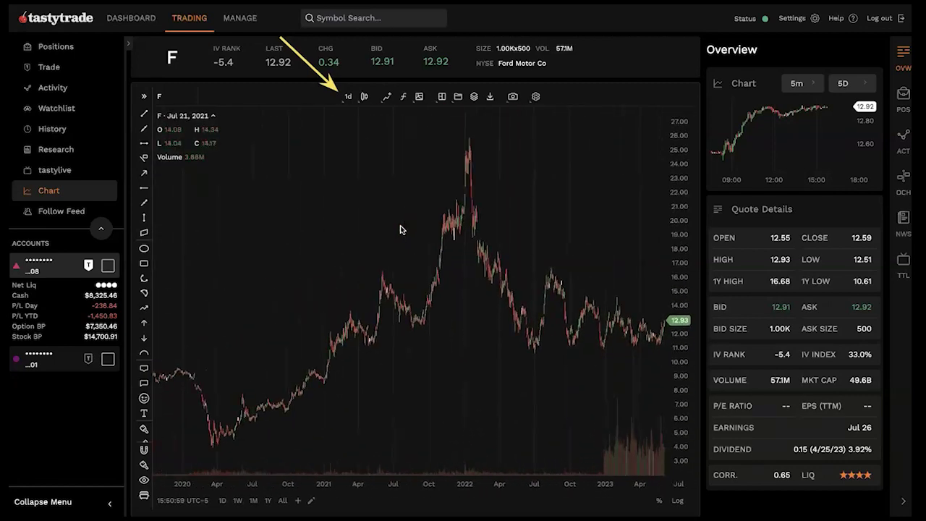
pyautogui.scroll(10, 400, 229)
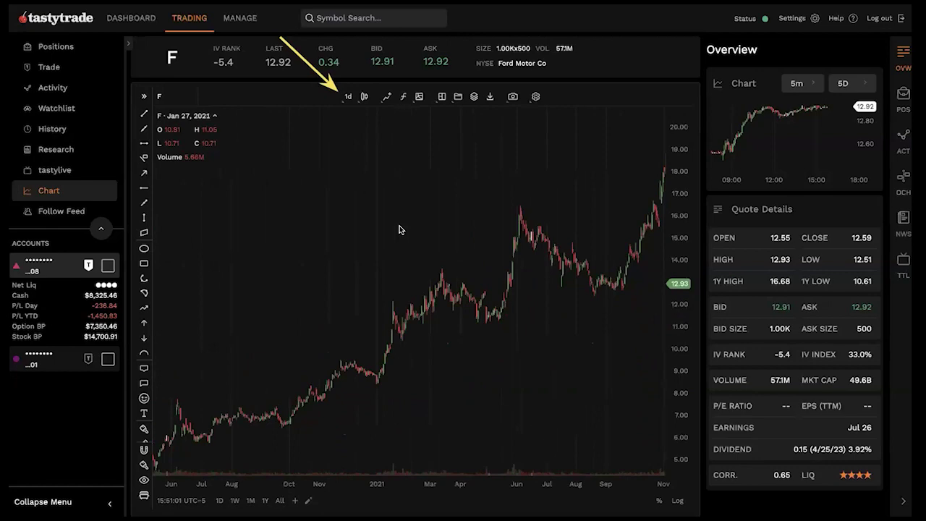
# Step: Switch Ford's daily price chart to the Line chart type, showing roughly June to November 2021
pyautogui.scroll(6, 398, 229)
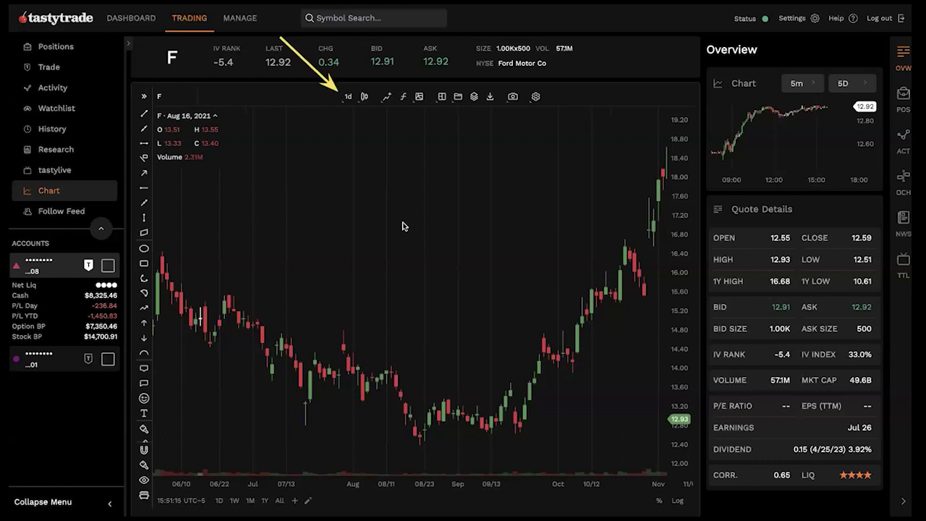
pyautogui.scroll(-5, 404, 223)
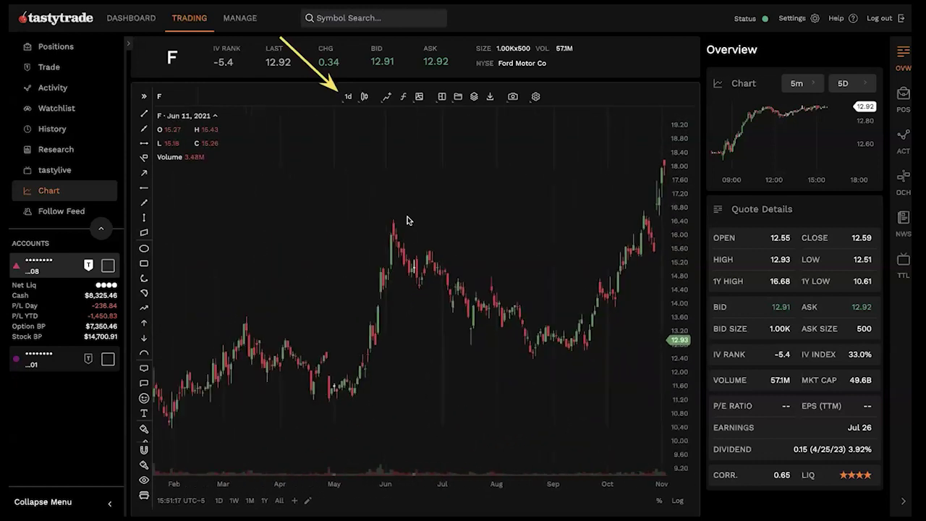
pyautogui.scroll(5, 403, 224)
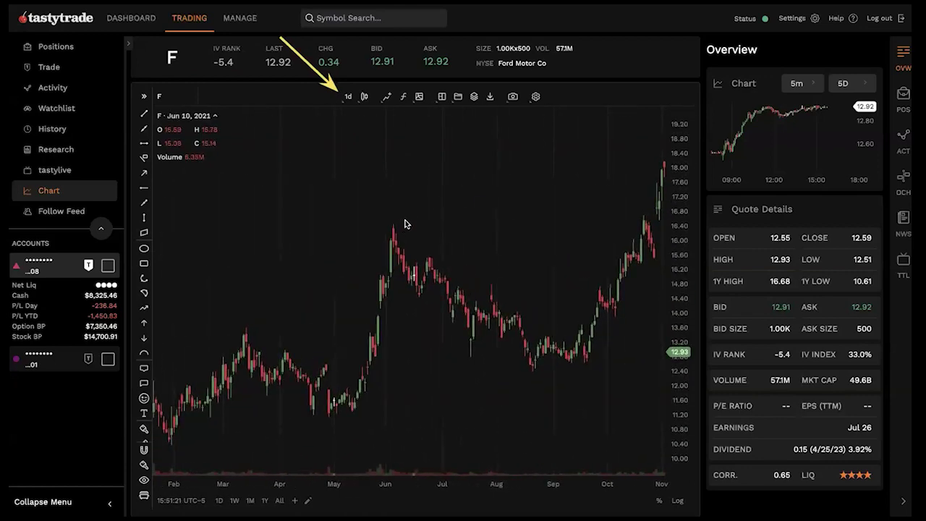
pyautogui.scroll(5, 430, 207)
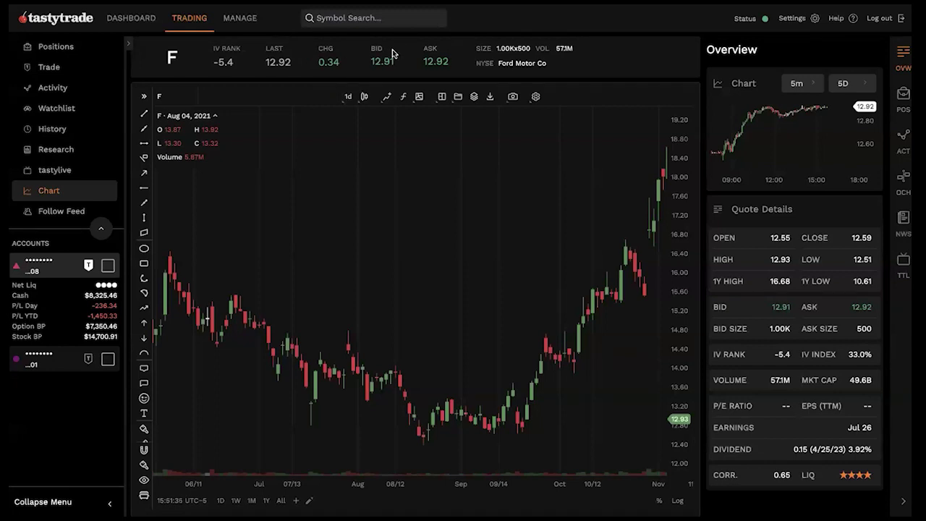
pyautogui.click(365, 98)
pyautogui.click(389, 139)
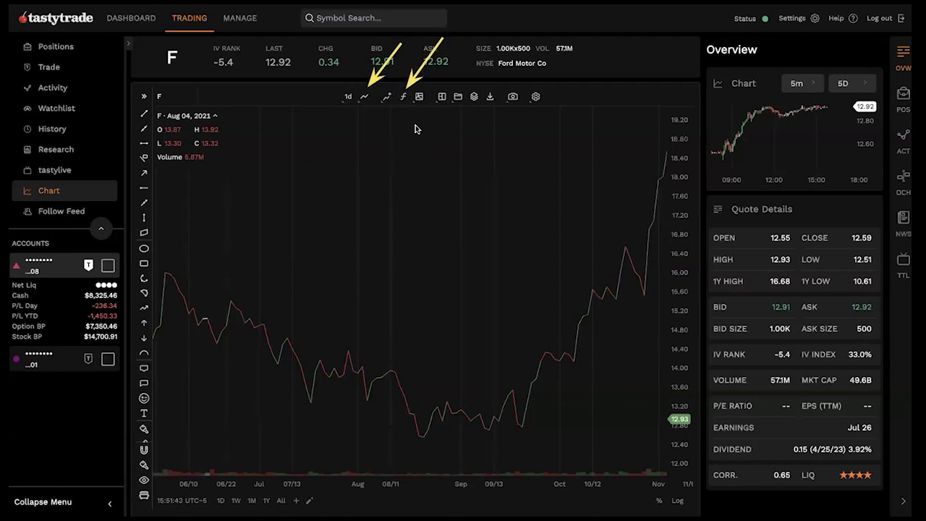
# Step: Filter the studies for "mac", add Moving Average Convergence/Divergence to the Ford chart, and close the studies editor
pyautogui.click(404, 98)
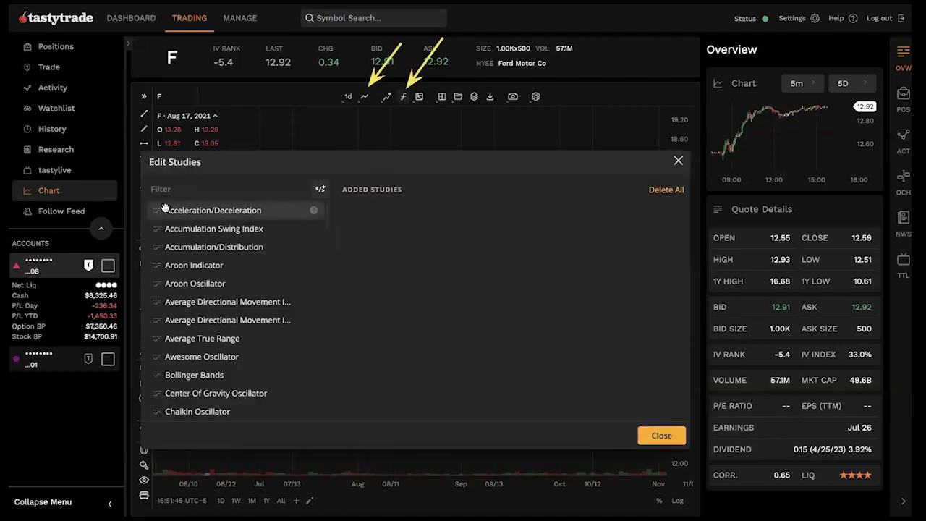
pyautogui.write('mac')
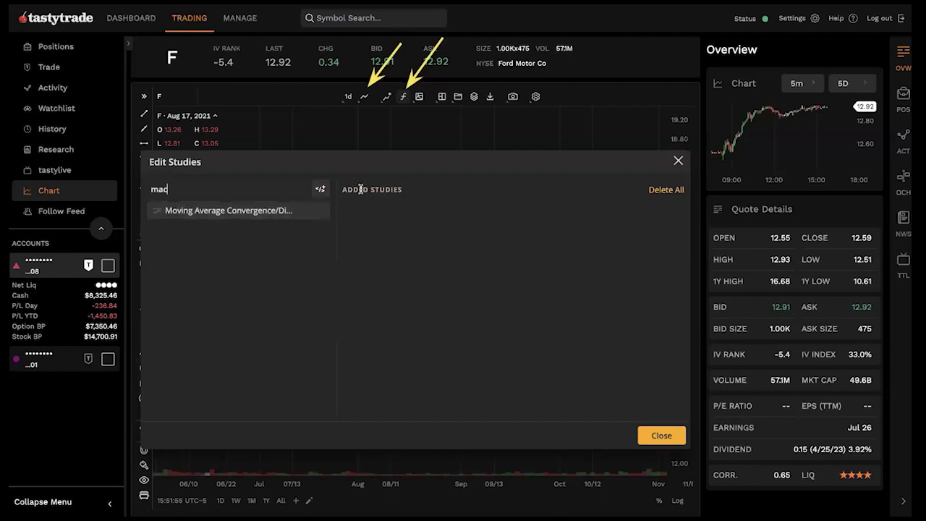
pyautogui.moveTo(170, 210); pyautogui.dragTo(380, 287)
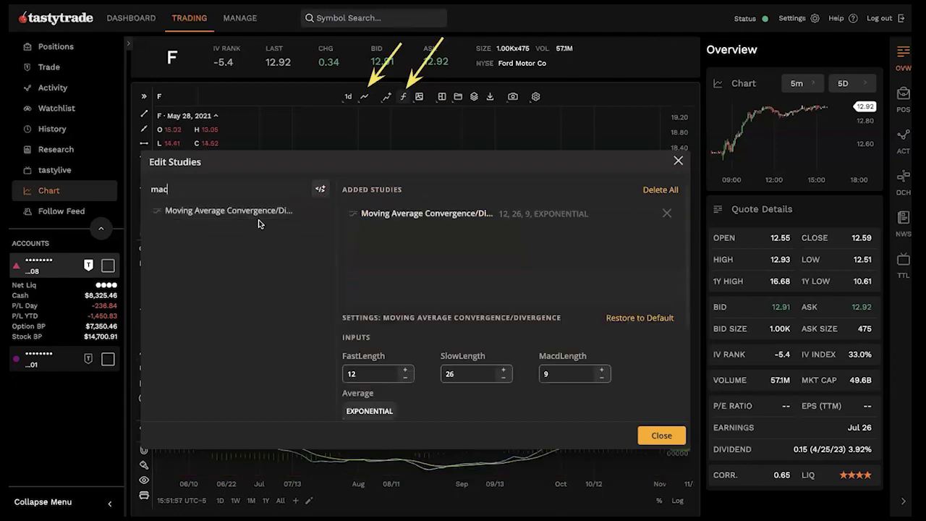
pyautogui.moveTo(256, 211)
pyautogui.mouseDown()
pyautogui.moveTo(499, 237)
pyautogui.moveTo(430, 246)
pyautogui.moveTo(239, 212)
pyautogui.mouseUp()
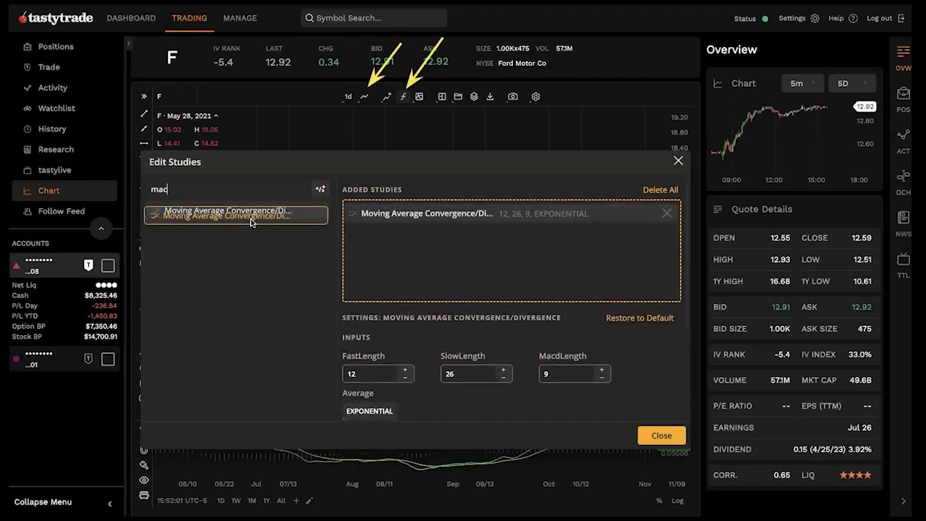
pyautogui.click(678, 160)
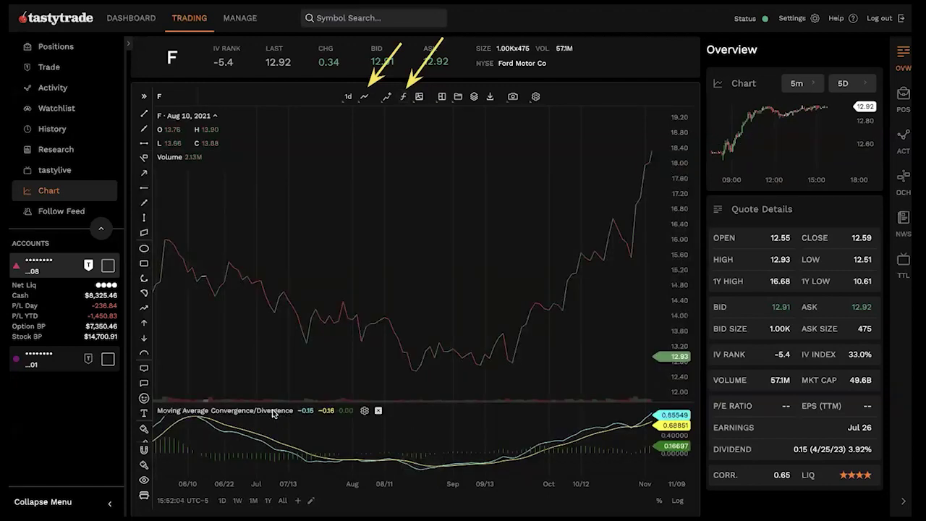
# Step: Examine the Moving Average Convergence/Divergence study settings and the blank custom script editor, and close them without changes
pyautogui.click(364, 411)
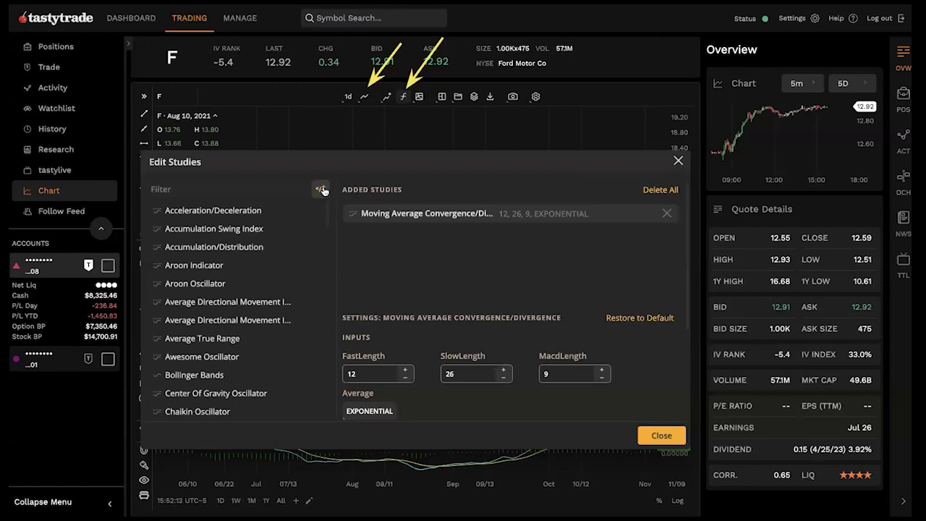
pyautogui.write('e')
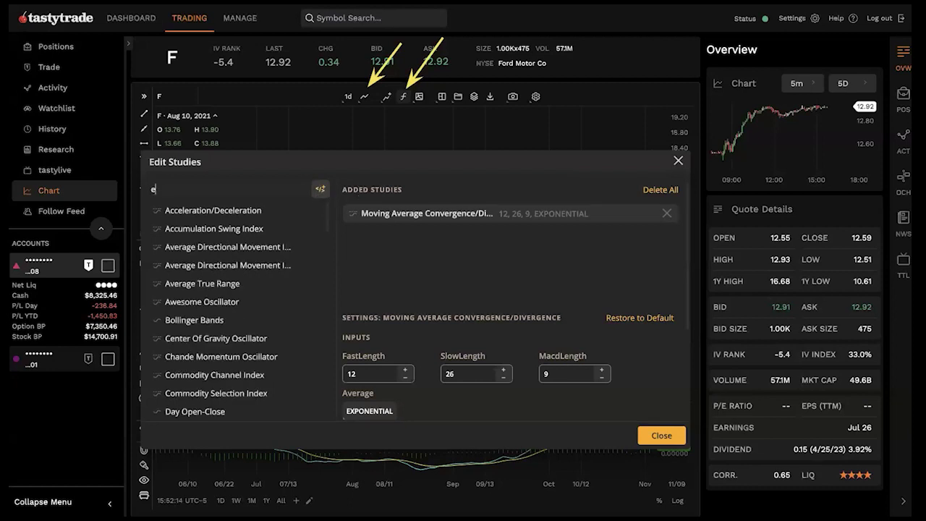
pyautogui.click(319, 191)
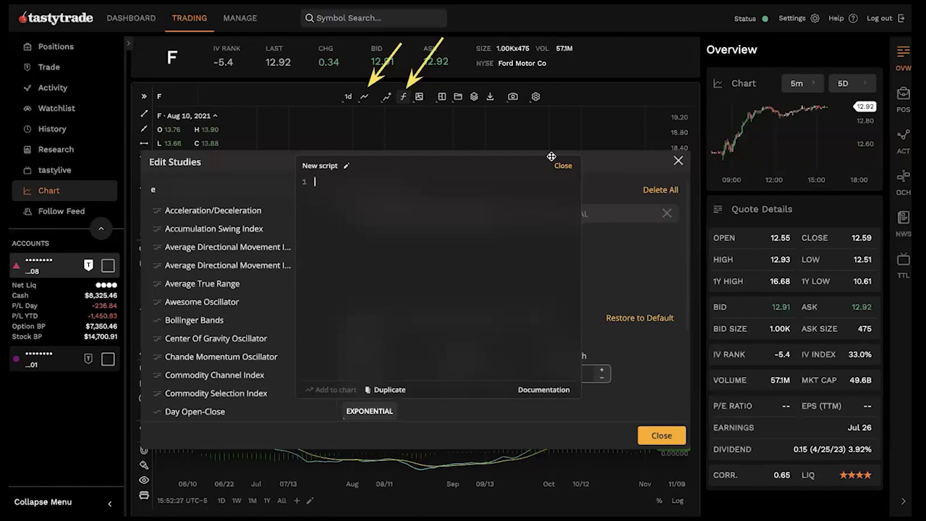
pyautogui.click(678, 160)
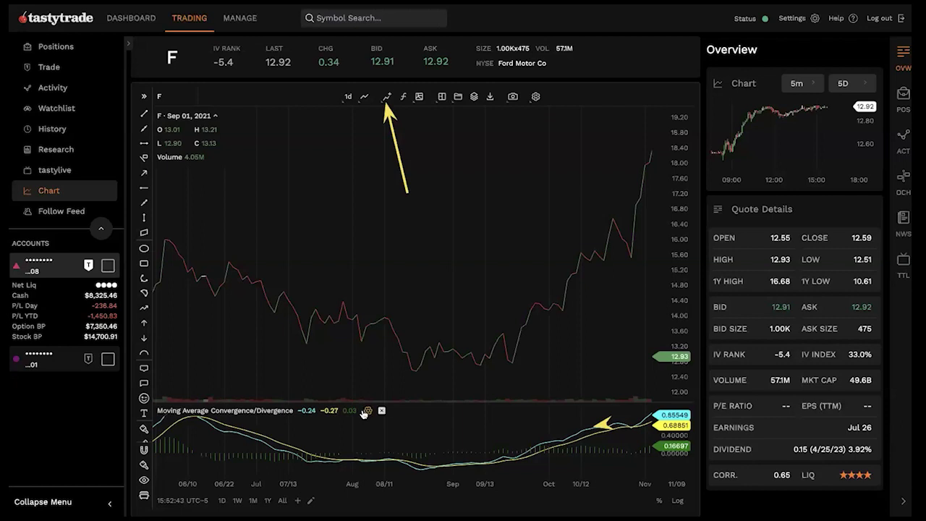
# Step: Remove the Moving Average Convergence/Divergence study from the Ford chart and return the chart type to Candle
pyautogui.click(381, 412)
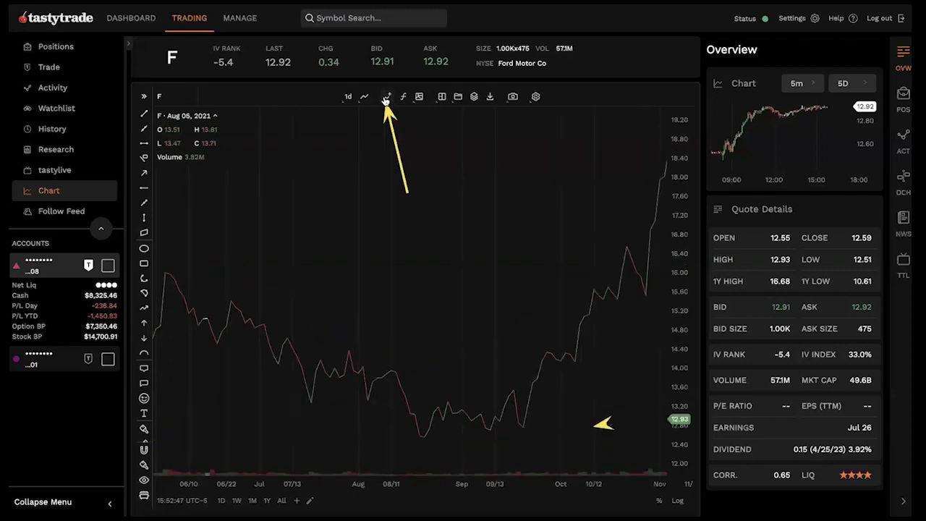
pyautogui.click(387, 98)
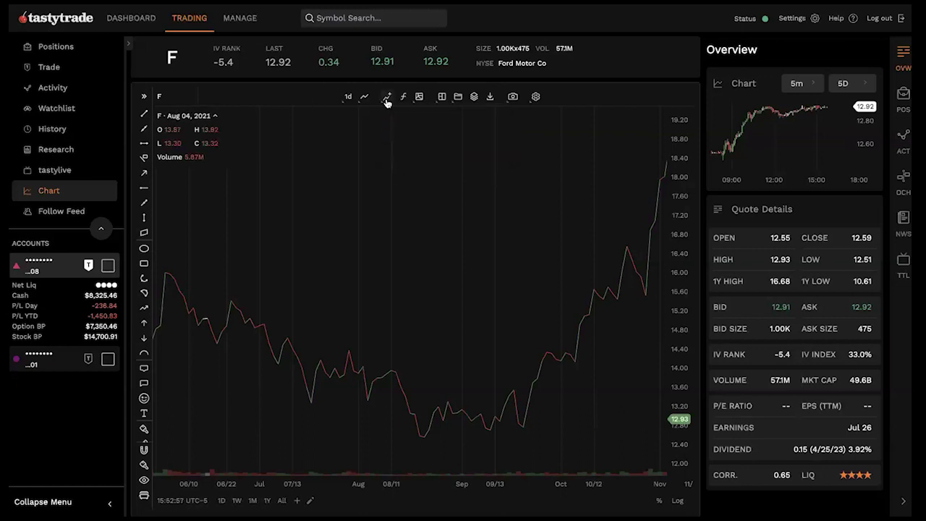
pyautogui.moveTo(385, 105)
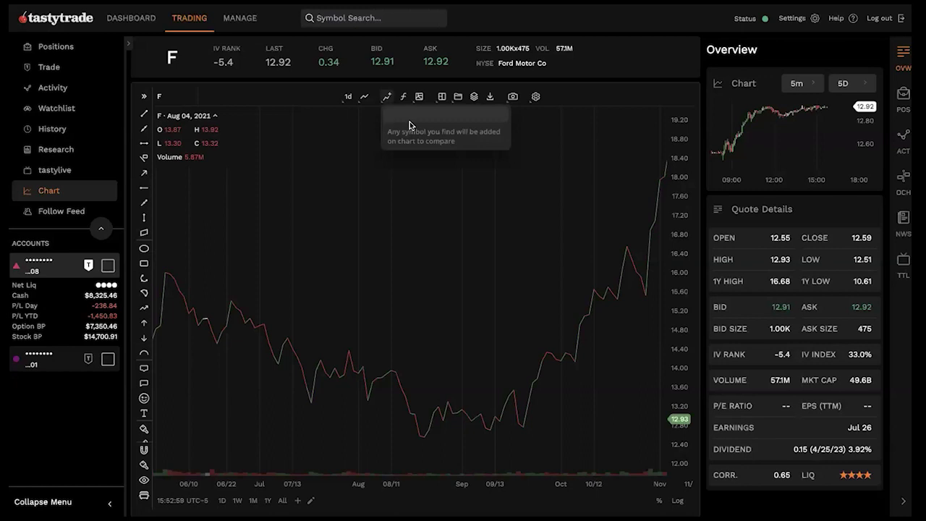
pyautogui.click(364, 96)
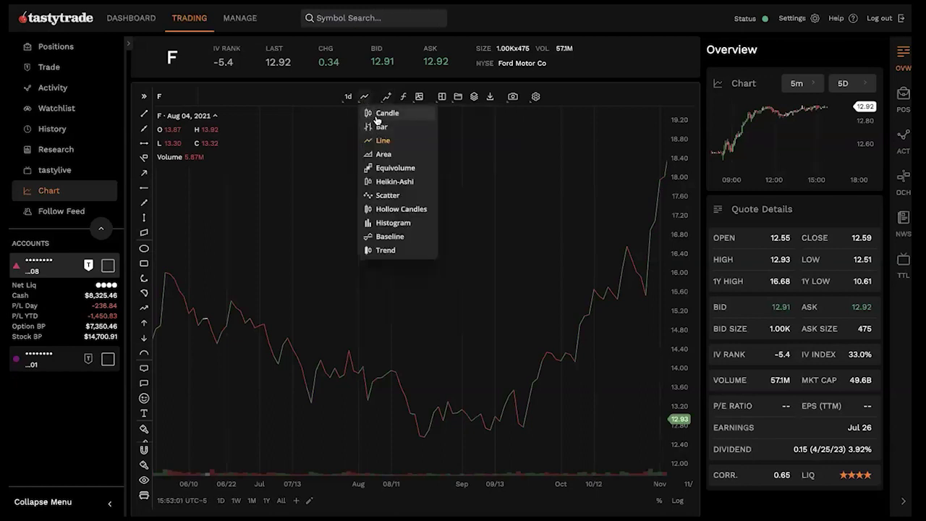
pyautogui.click(372, 113)
# Step: Add SPY (SPDR S&P 500) to the Ford chart as a comparison symbol
pyautogui.moveTo(384, 103)
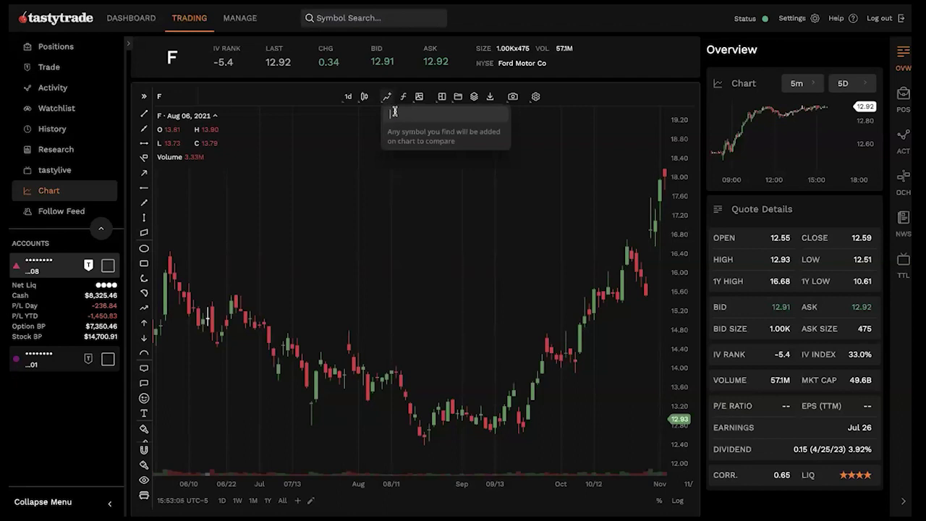
pyautogui.click(395, 111)
pyautogui.write('SPY')
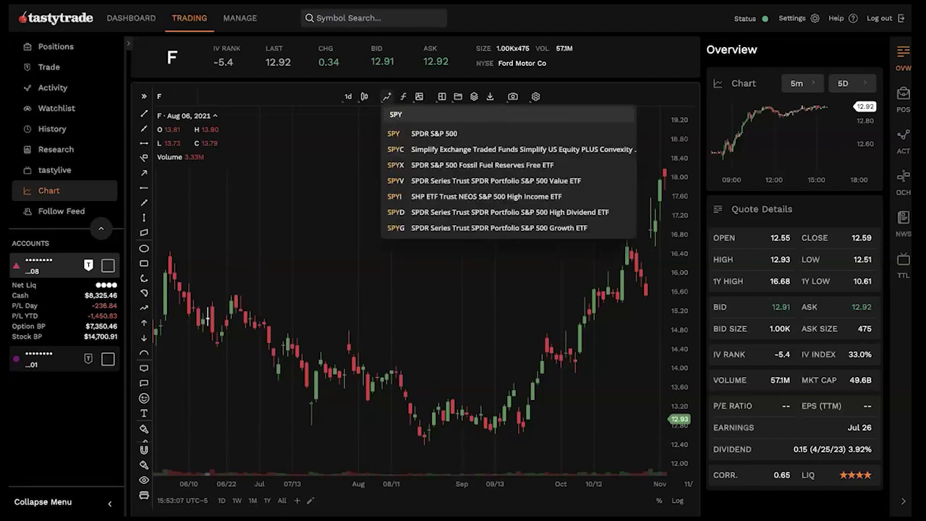
pyautogui.click(419, 134)
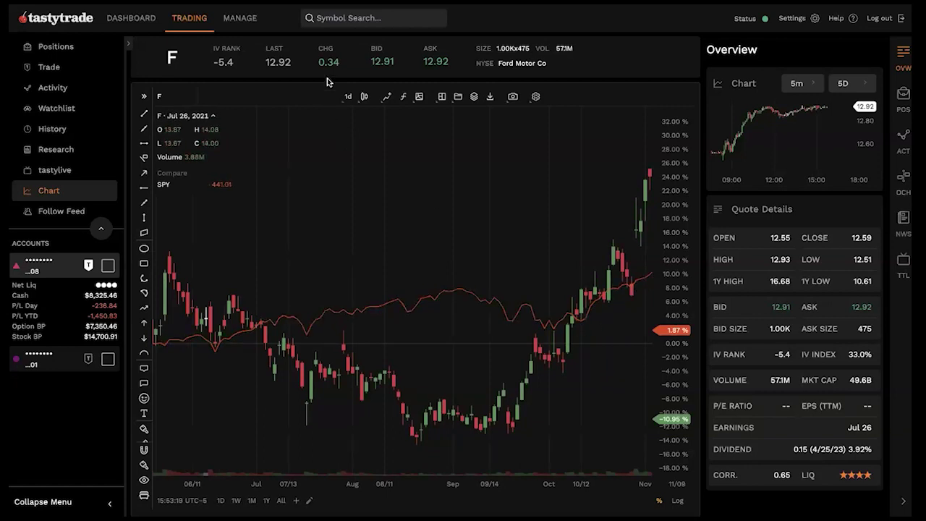
# Step: Add COST as a second comparison symbol and extend the visible chart range back to about May 2021
pyautogui.click(399, 100)
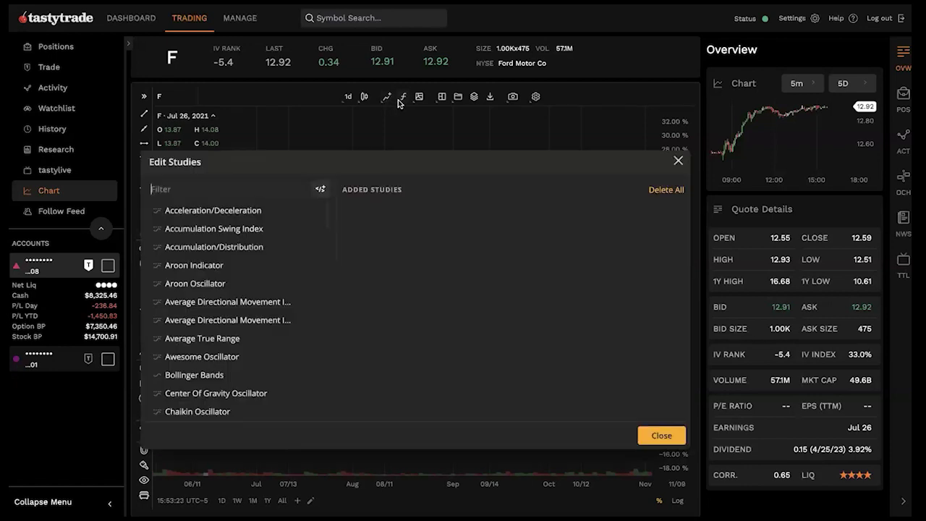
pyautogui.click(677, 161)
pyautogui.click(386, 97)
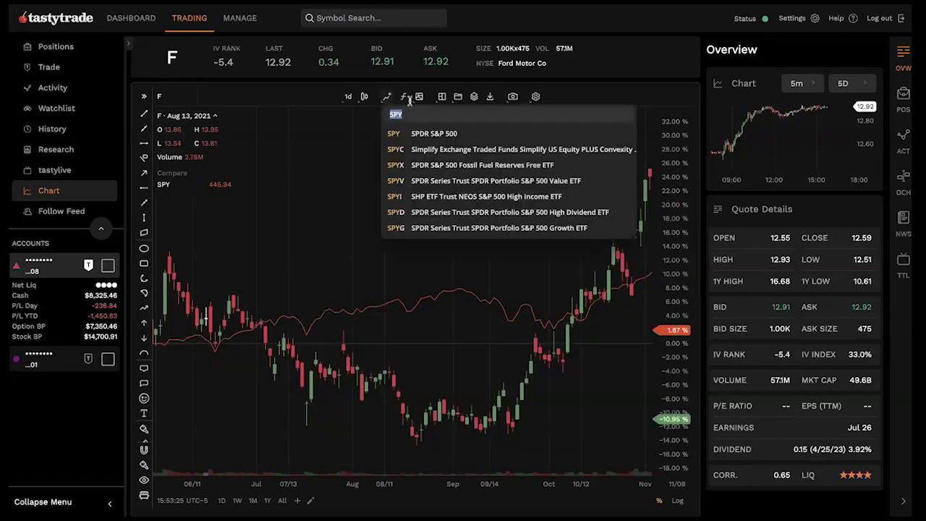
pyautogui.press('BackSpace')
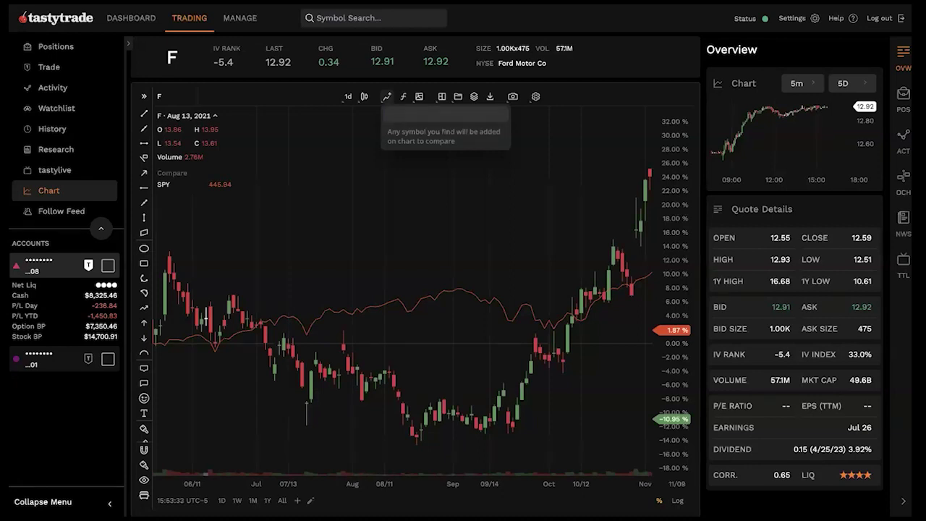
pyautogui.write('COST')
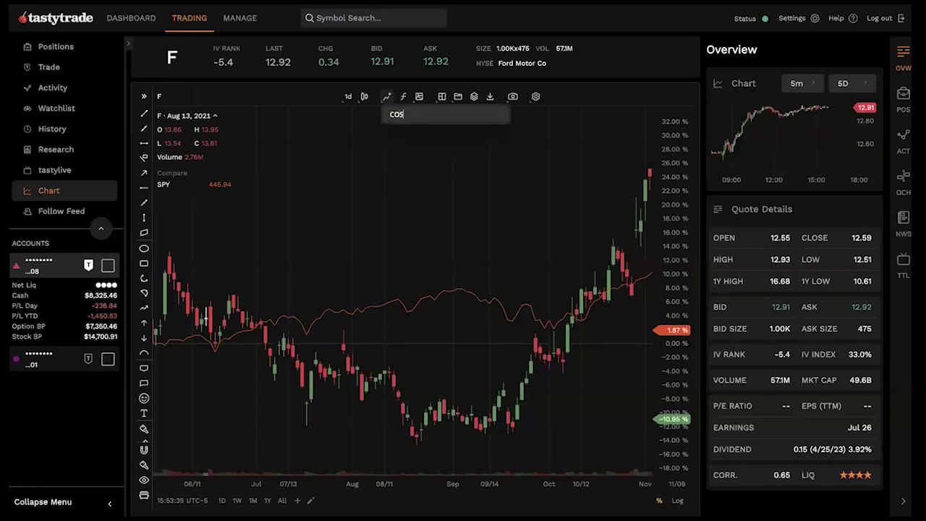
pyautogui.click(405, 134)
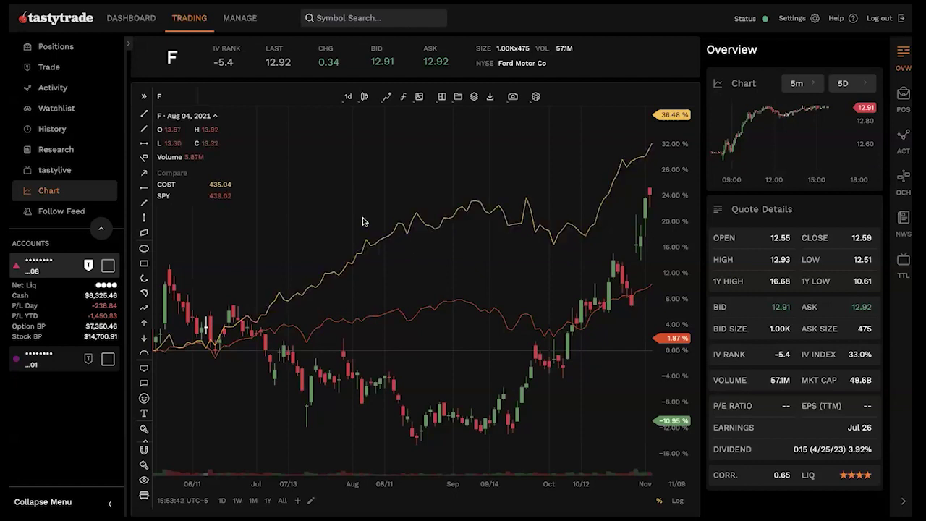
pyautogui.scroll(-2, 362, 197)
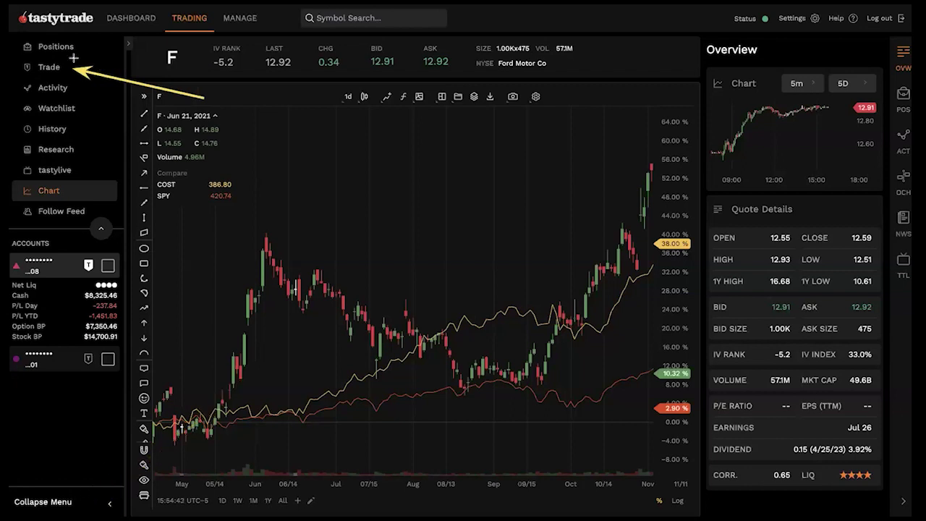
# Step: Open Ford's options table on the Trade page and make the second listed account the active trading account
pyautogui.click(52, 71)
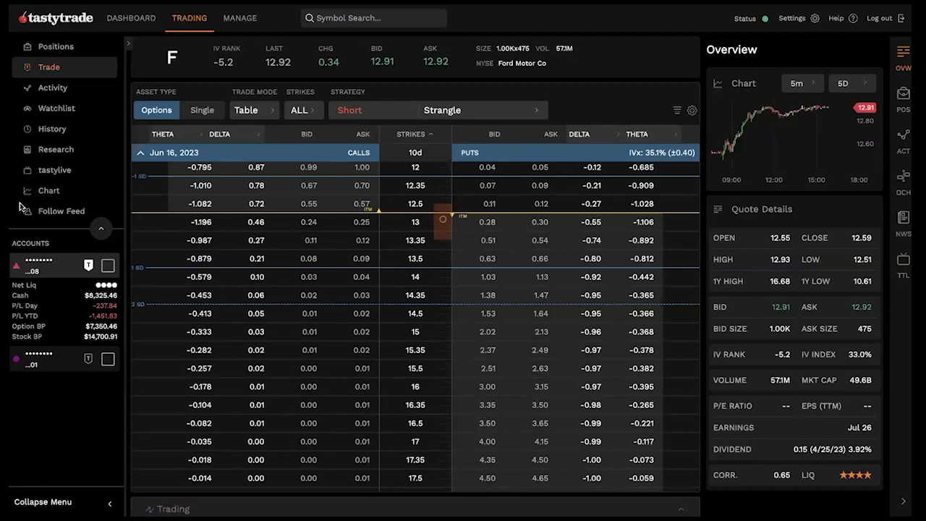
pyautogui.moveTo(10, 229)
pyautogui.mouseDown()
pyautogui.moveTo(123, 362)
pyautogui.moveTo(124, 448)
pyautogui.mouseUp()
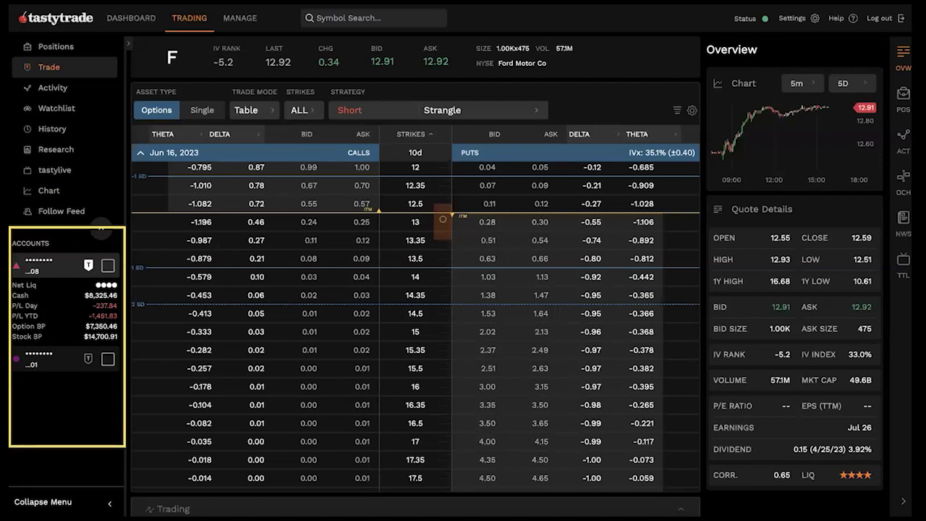
pyautogui.moveTo(164, 201); pyautogui.dragTo(100, 249)
pyautogui.moveTo(168, 259)
pyautogui.mouseDown()
pyautogui.moveTo(110, 318)
pyautogui.moveTo(91, 357)
pyautogui.mouseUp()
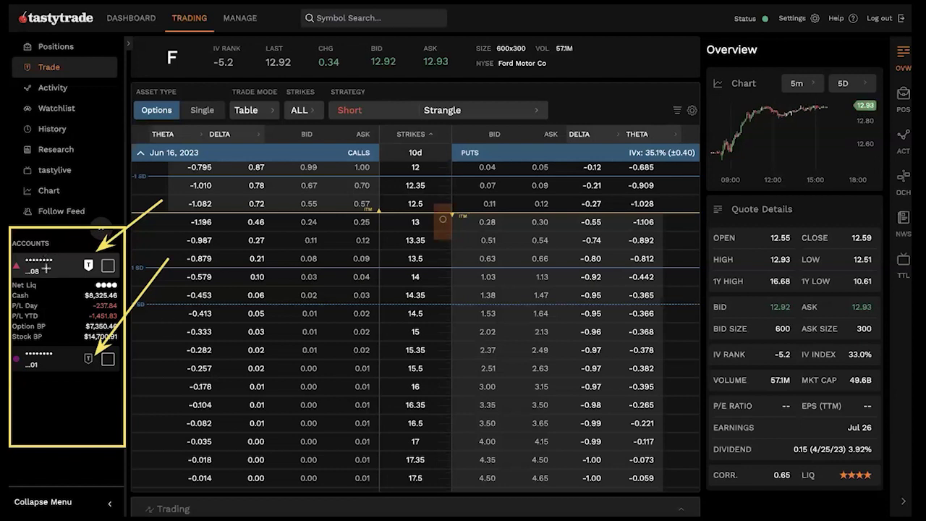
pyautogui.moveTo(49, 233); pyautogui.dragTo(26, 262)
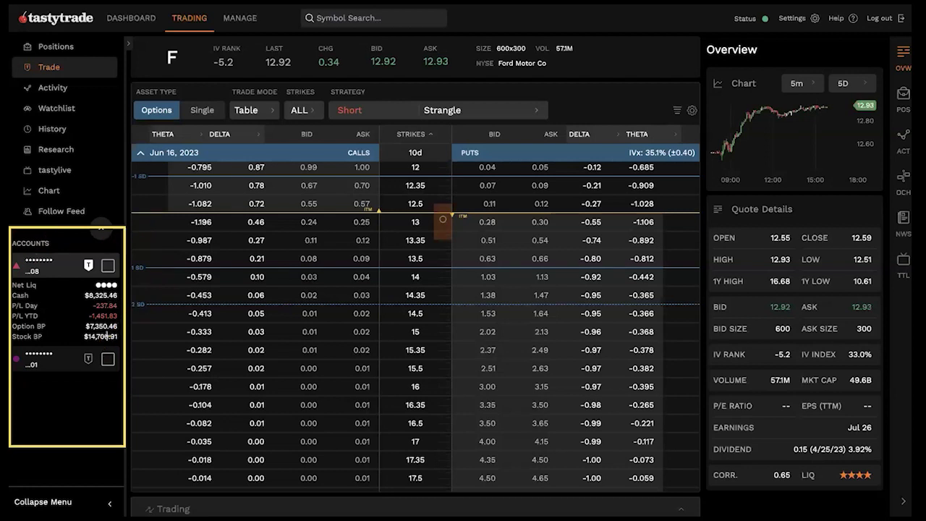
pyautogui.moveTo(111, 430); pyautogui.dragTo(88, 370)
pyautogui.click(88, 359)
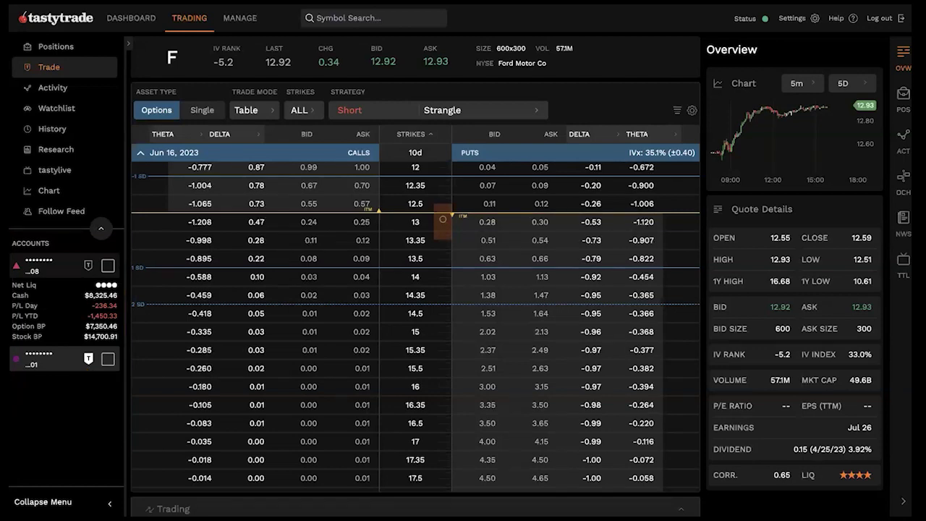
# Step: Look over the strikes in Ford's Jun 16, 2023 options table, from 8 up to around the current price
pyautogui.scroll(6, 370, 248)
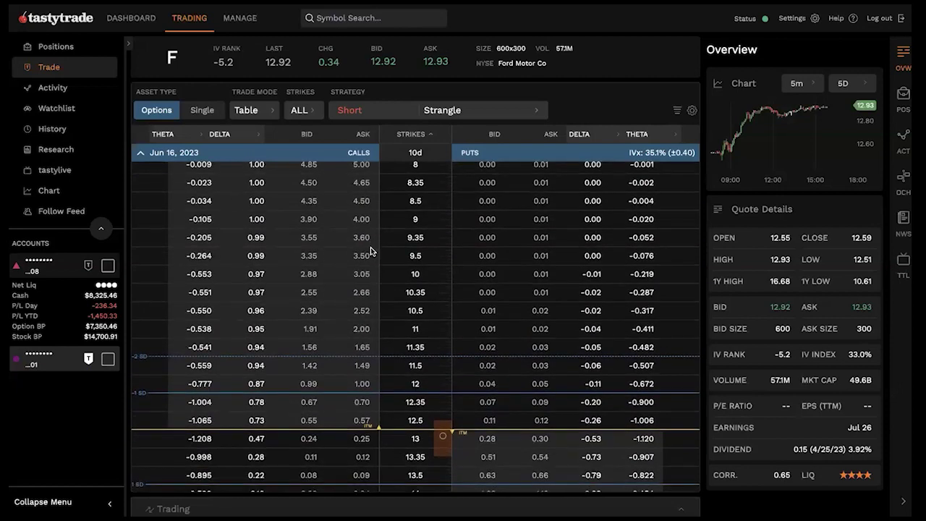
pyautogui.scroll(-3, 371, 246)
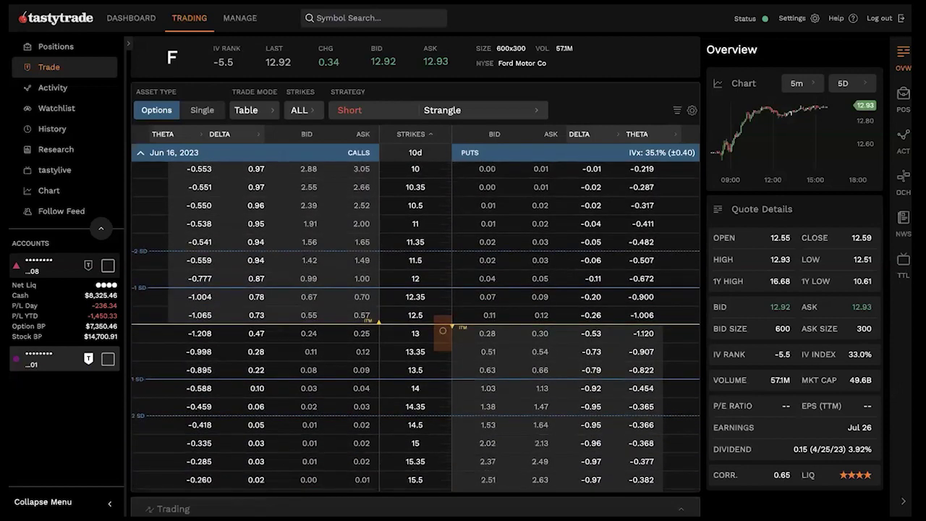
pyautogui.moveTo(145, 92); pyautogui.dragTo(700, 497)
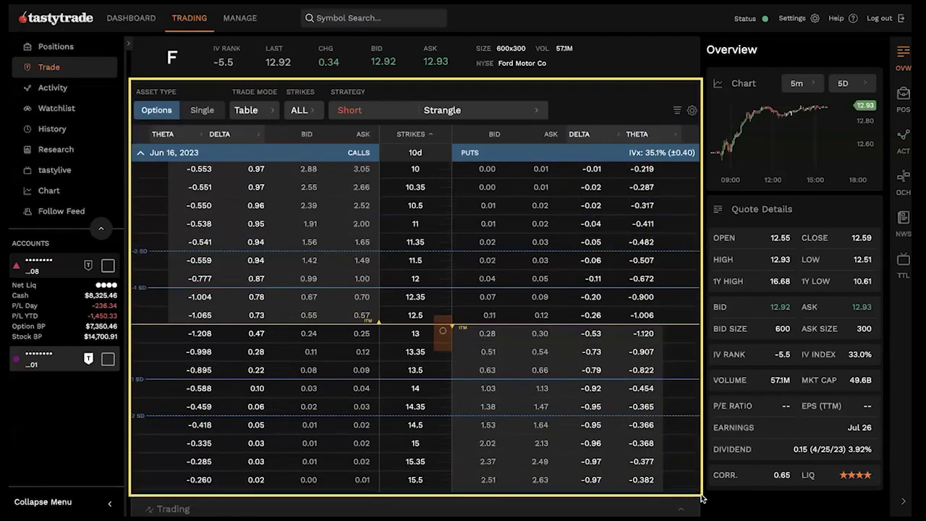
# Step: Collapse Ford's Jun 16, 2023 expiration and load TSM (Taiwan Semiconductor) on the Trade page
pyautogui.click(141, 153)
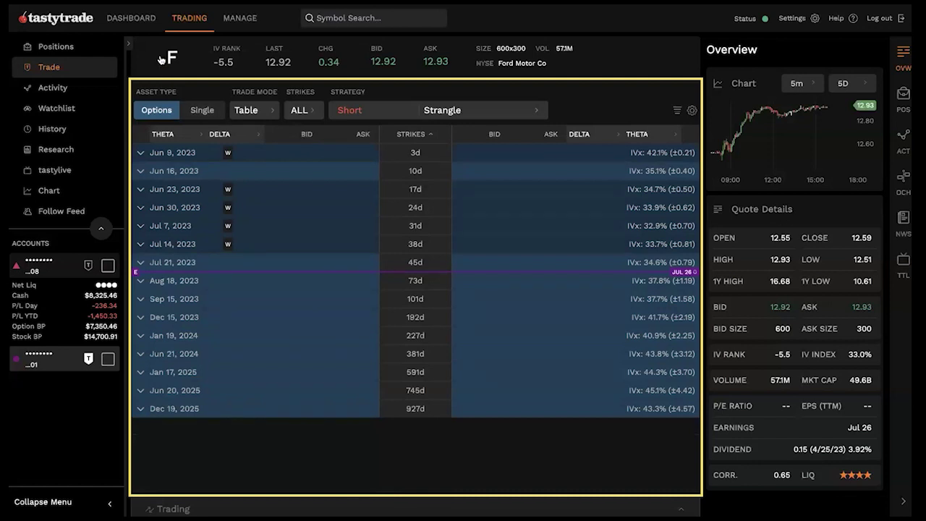
pyautogui.click(334, 18)
pyautogui.write('TSM')
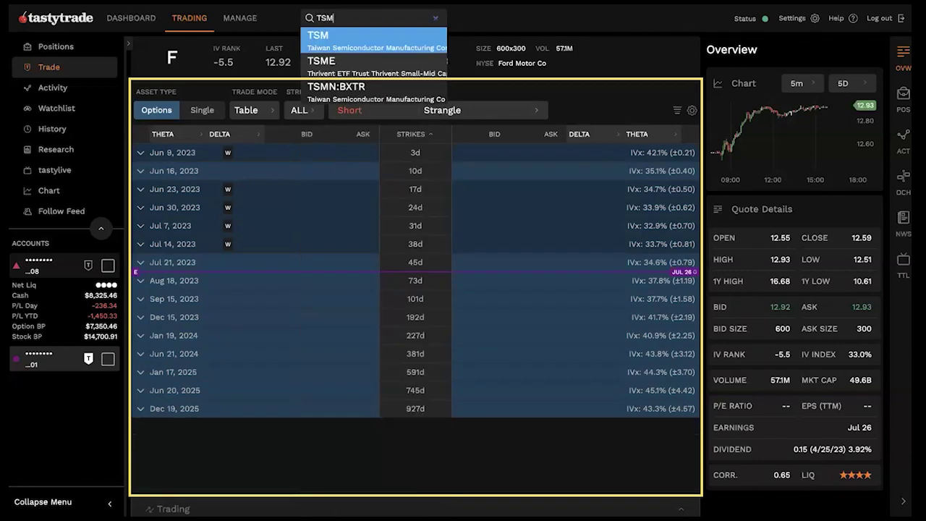
pyautogui.press('Return')
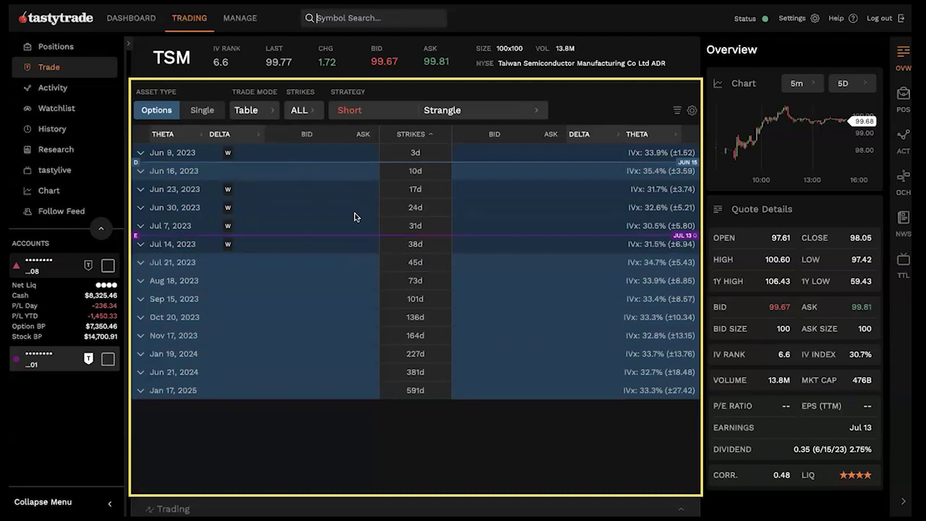
# Step: Load AMD from the Positions watchlist, hide the watchlist, and switch back to TSM from the recent symbols
pyautogui.click(128, 44)
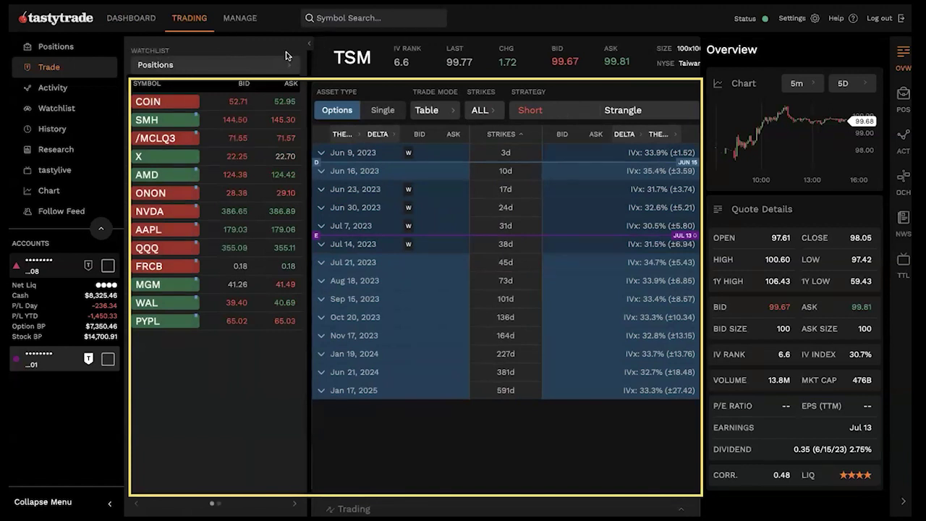
pyautogui.click(152, 179)
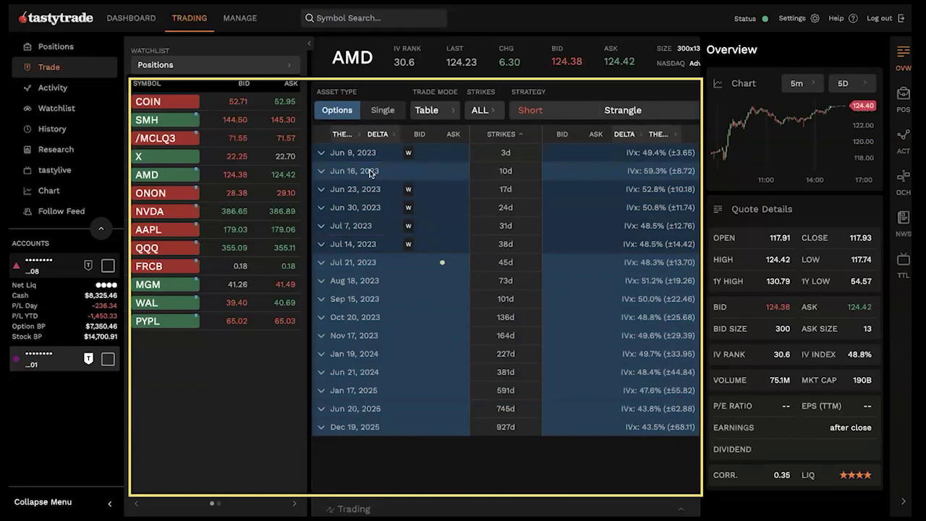
pyautogui.click(310, 45)
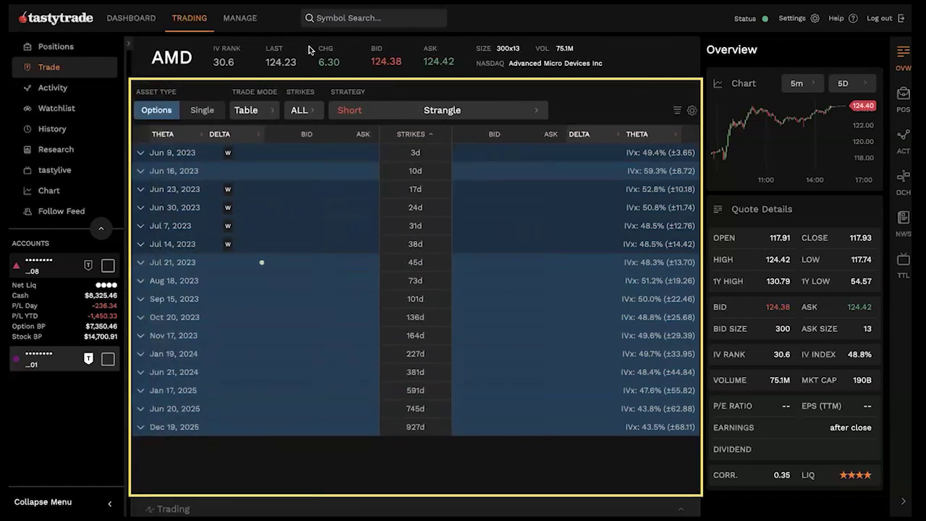
pyautogui.click(326, 14)
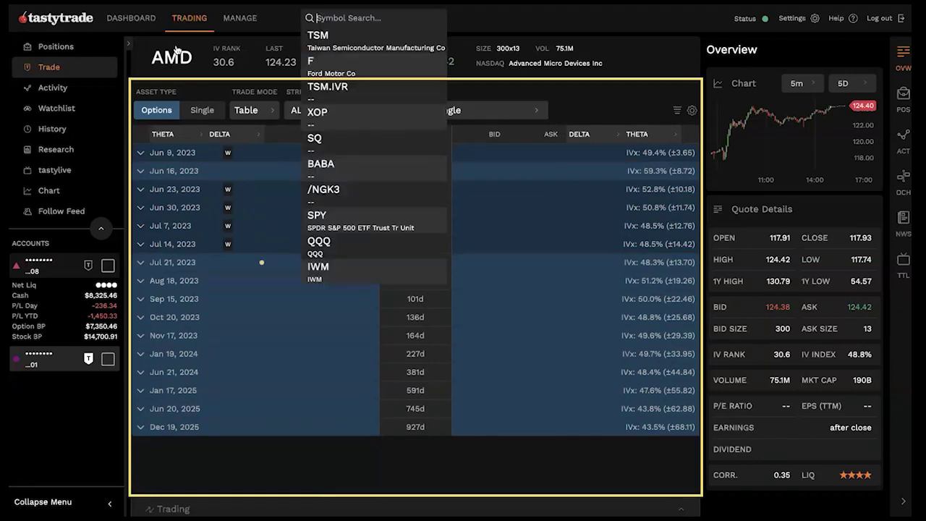
pyautogui.click(380, 45)
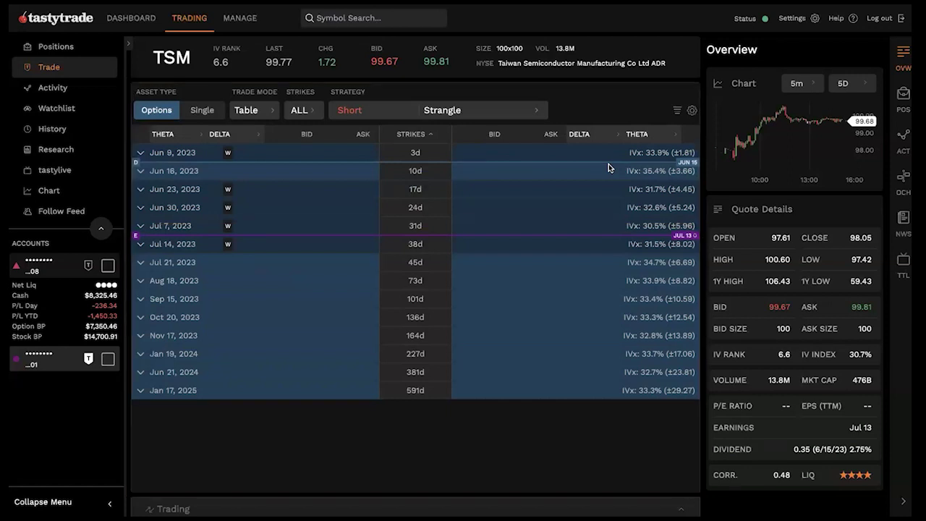
pyautogui.moveTo(396, 140); pyautogui.dragTo(431, 250)
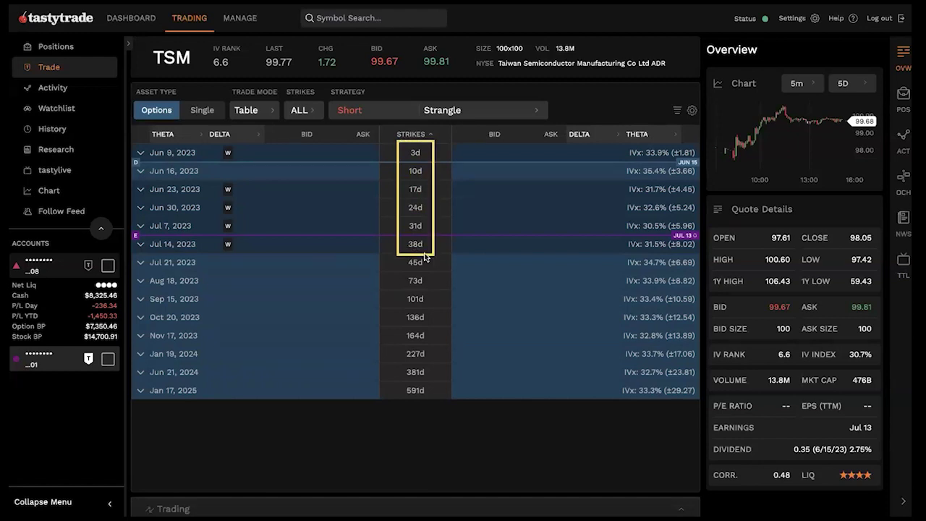
pyautogui.moveTo(134, 237); pyautogui.dragTo(186, 253)
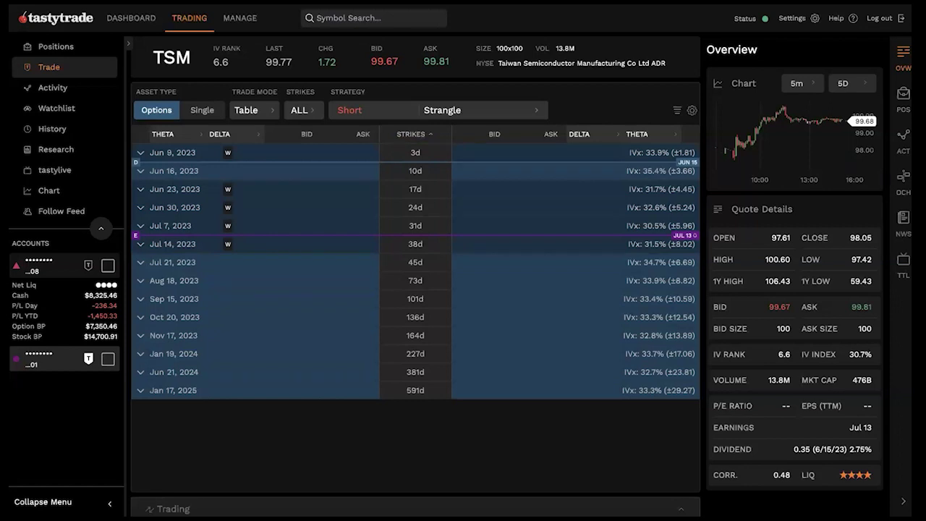
pyautogui.moveTo(579, 82); pyautogui.dragTo(667, 109)
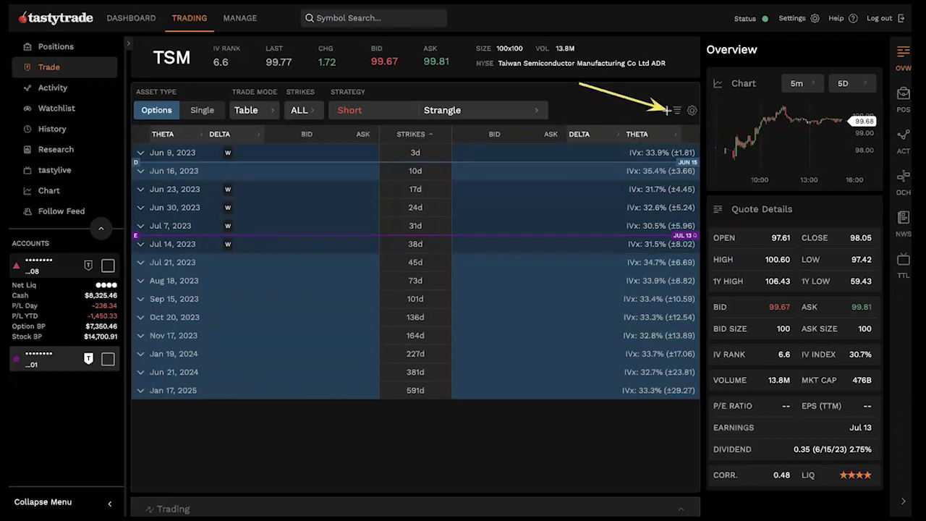
pyautogui.moveTo(674, 40); pyautogui.dragTo(677, 101)
# Step: Filter TSM's options table to Regular Expirations Only, and restore All Expirations
pyautogui.click(677, 113)
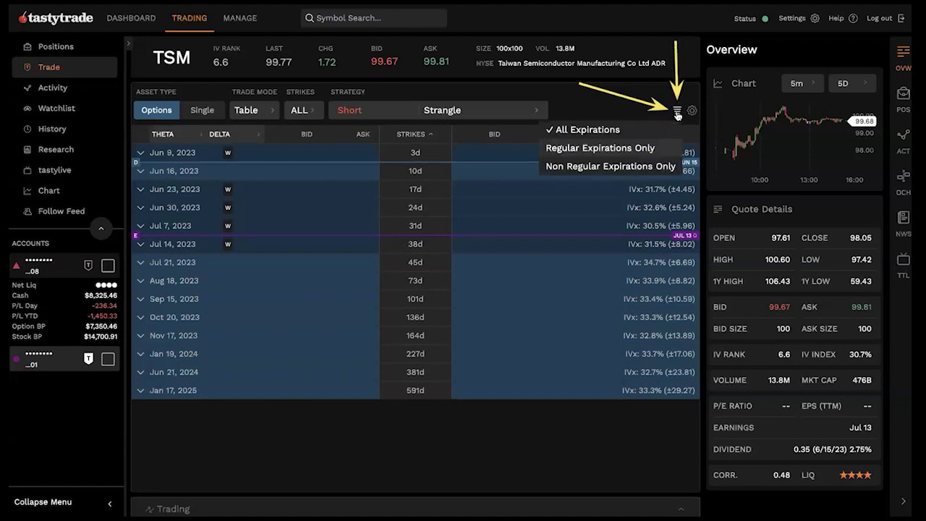
pyautogui.click(606, 149)
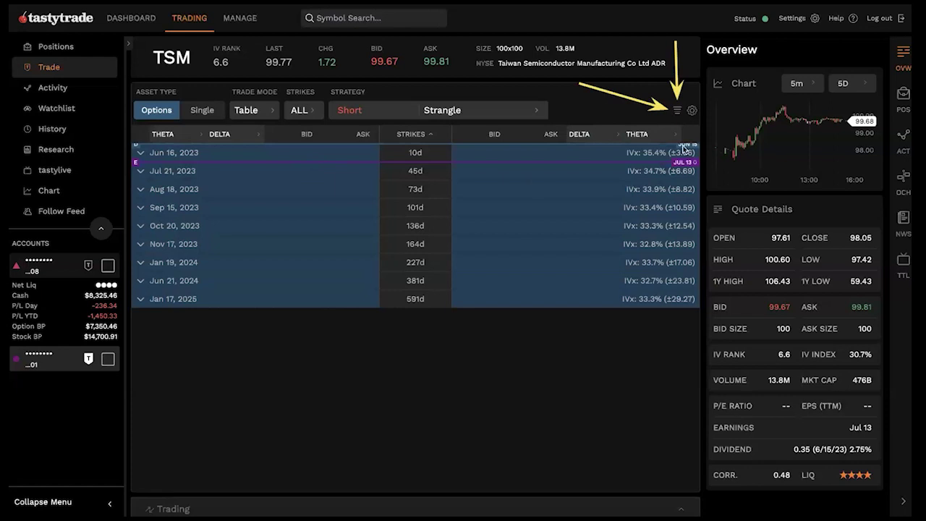
pyautogui.click(677, 110)
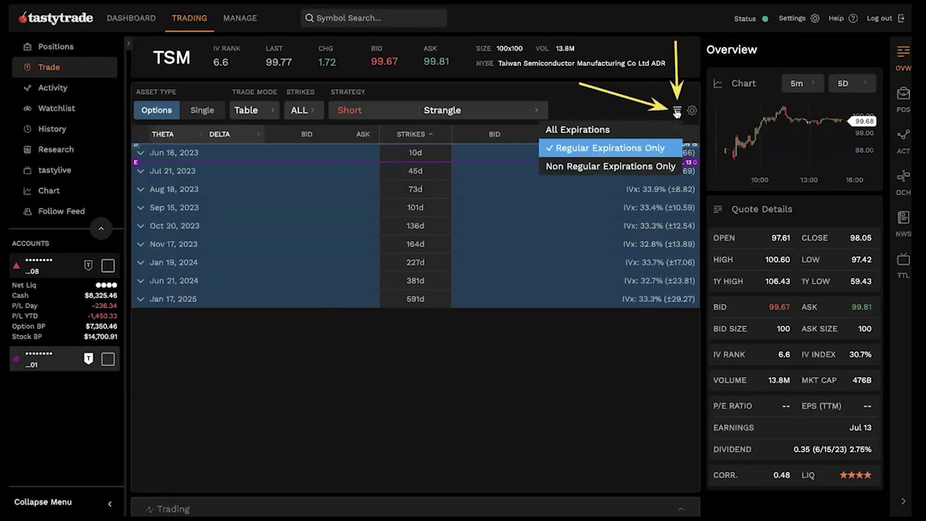
pyautogui.click(626, 132)
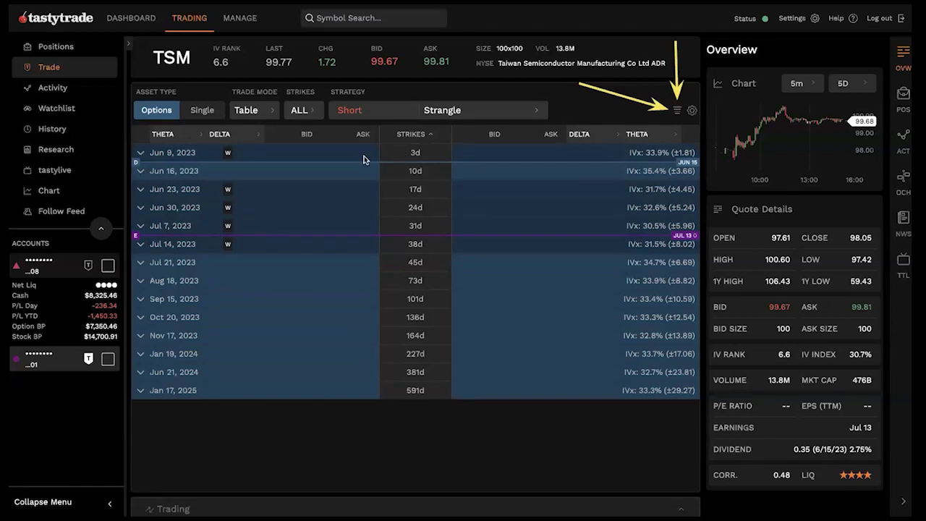
# Step: View TSM as a Single asset, load Ford (F), and open its share order ticket from the options view using the quoted ask
pyautogui.click(192, 111)
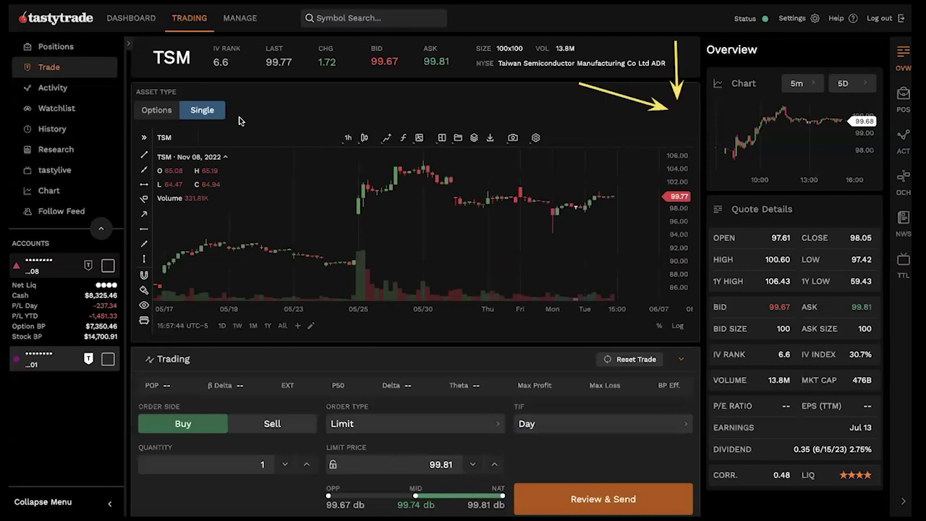
pyautogui.press('/')
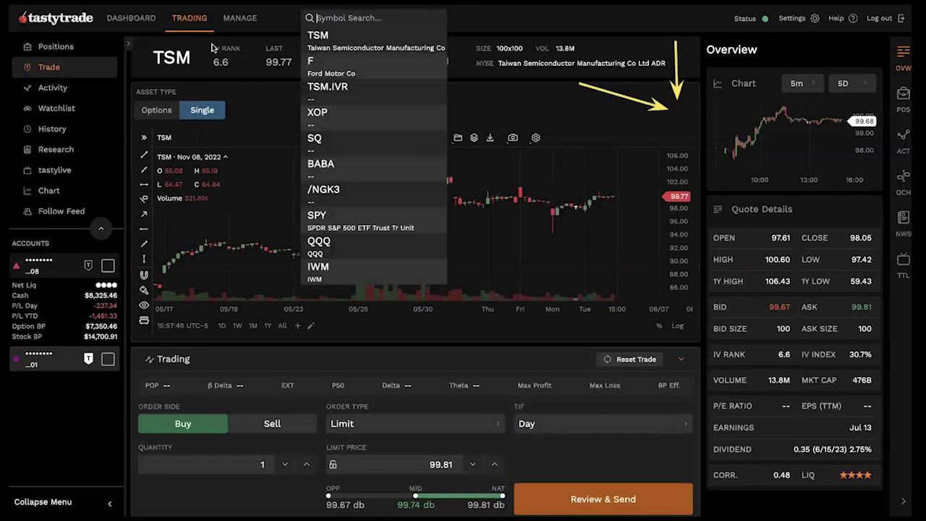
pyautogui.press('Down')
pyautogui.press('Return')
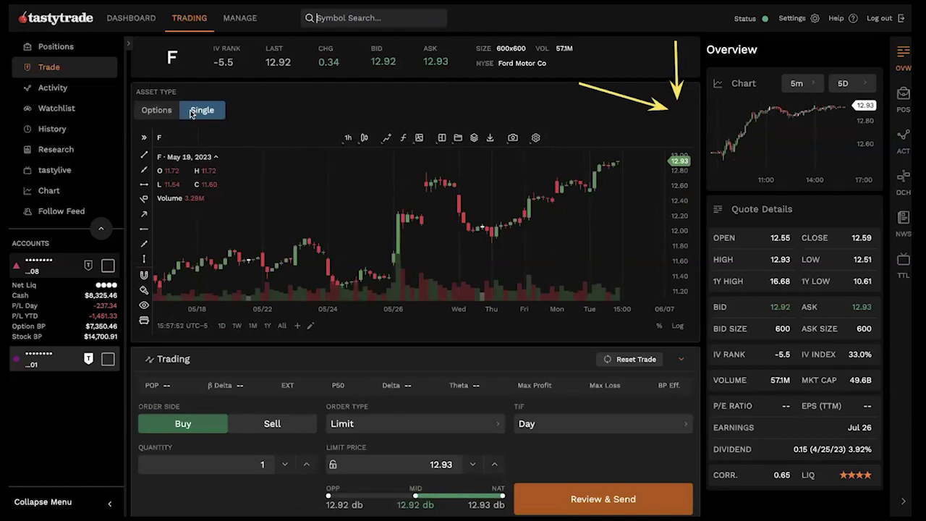
pyautogui.click(160, 112)
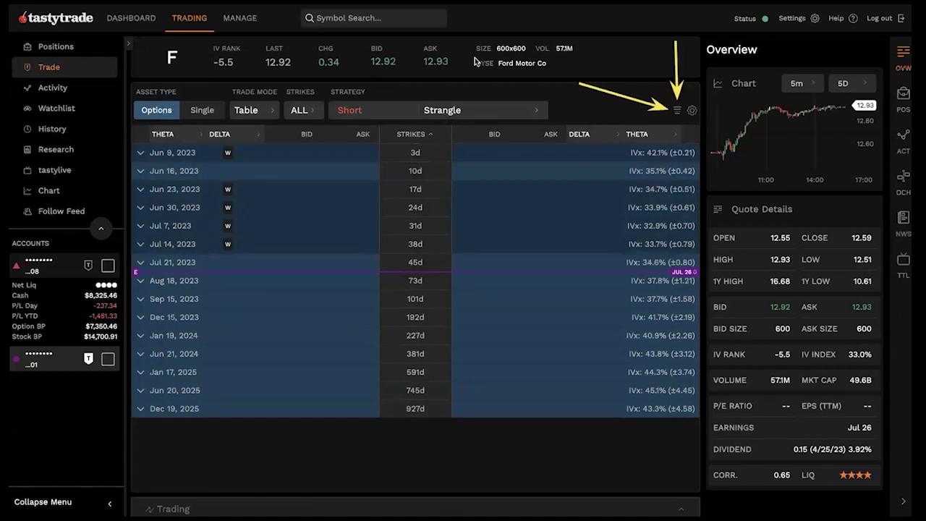
pyautogui.click(437, 62)
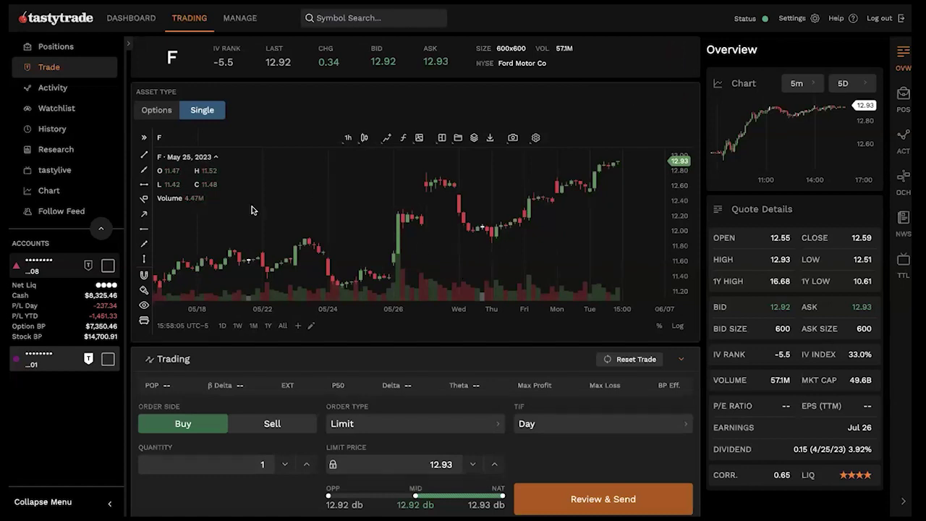
# Step: Set the Ford buy order's time in force to EXT and its limit price to 12.93
pyautogui.scroll(-1, 405, 221)
pyautogui.scroll(-2, 405, 221)
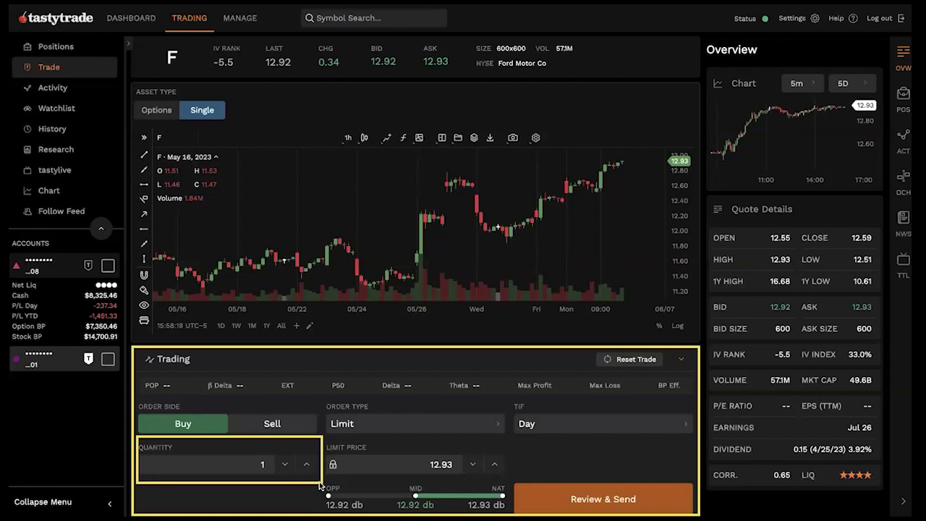
pyautogui.click(680, 426)
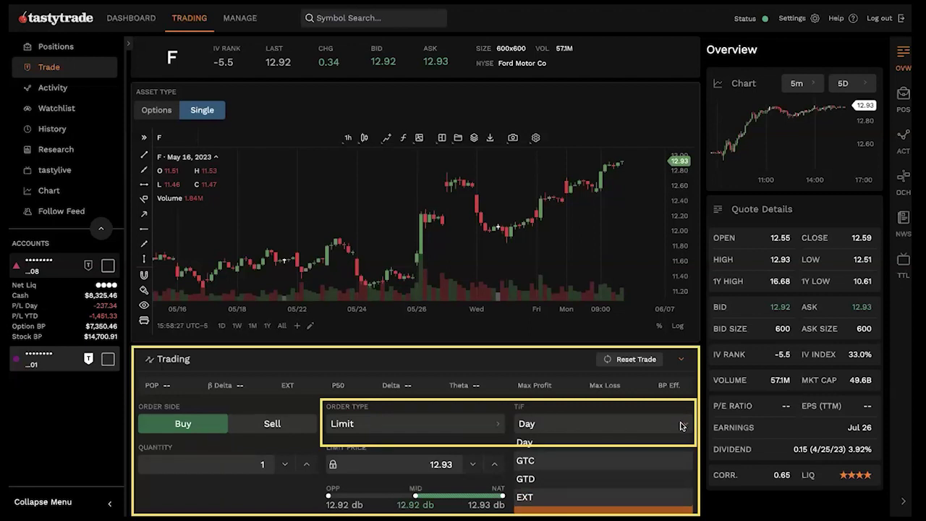
pyautogui.click(549, 497)
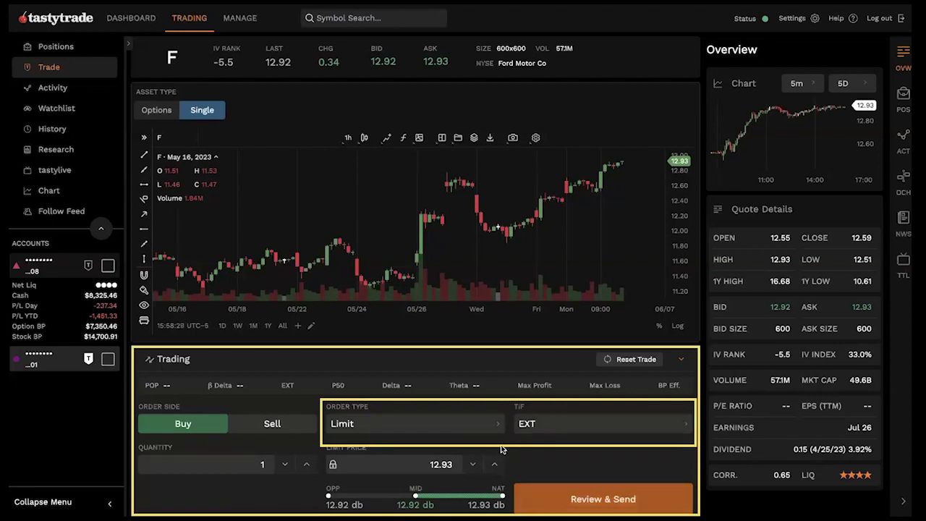
pyautogui.click(463, 462)
pyautogui.click(494, 465)
pyautogui.click(472, 465)
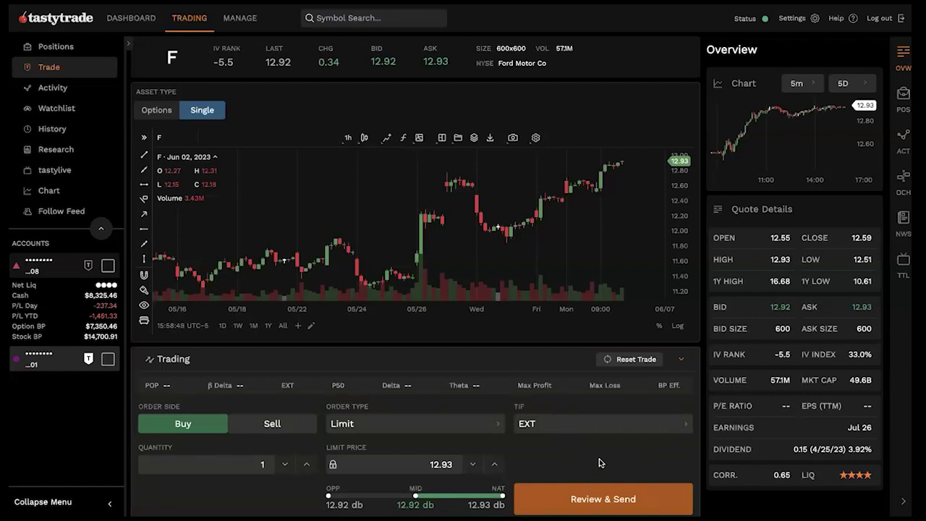
# Step: Review the limit order to buy 1 share of Ford at 12.93 and submit it
pyautogui.click(592, 490)
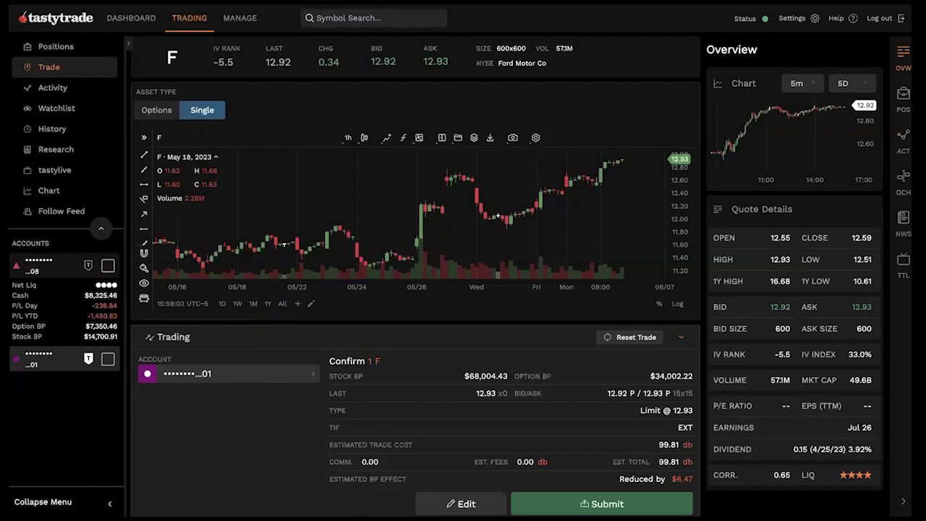
pyautogui.moveTo(325, 350)
pyautogui.mouseDown()
pyautogui.moveTo(574, 473)
pyautogui.moveTo(699, 487)
pyautogui.mouseUp()
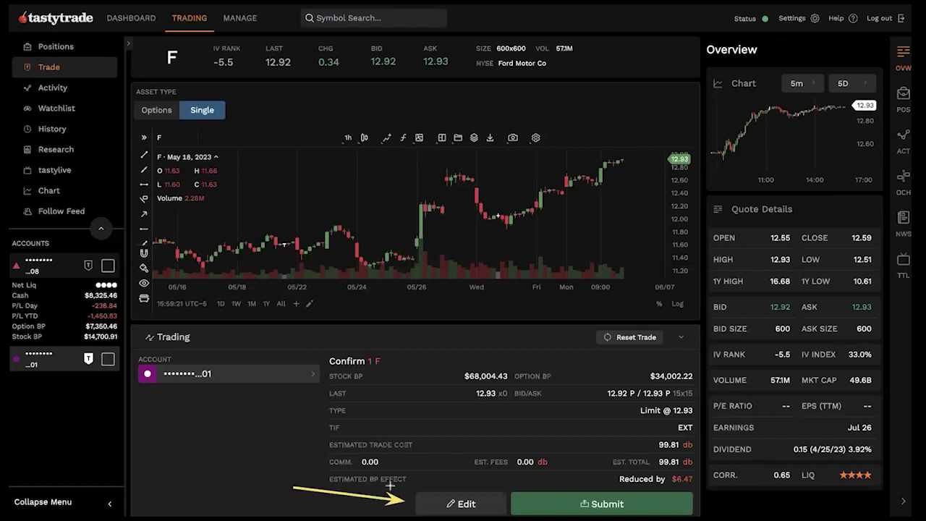
pyautogui.click(589, 504)
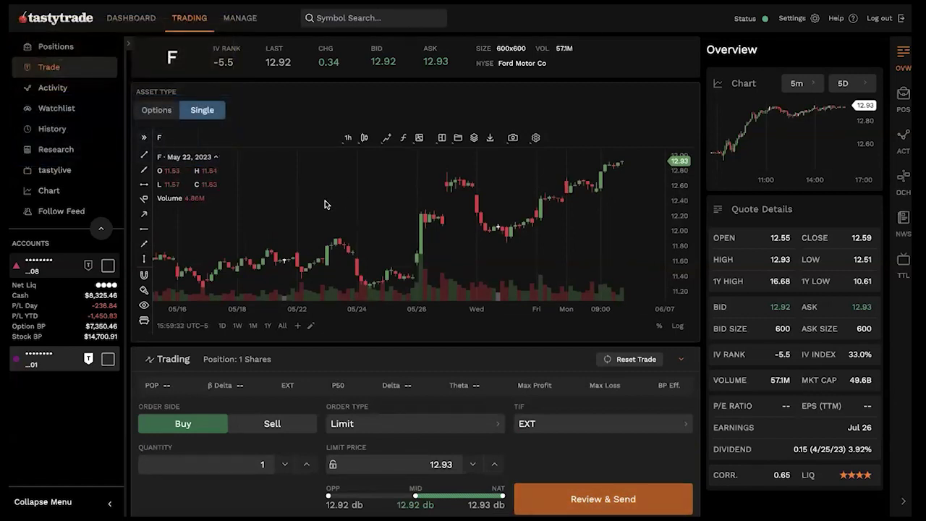
# Step: Check the Ford order in the sidebar's position activity and expand the F position on the Positions page
pyautogui.moveTo(325, 201); pyautogui.dragTo(335, 205)
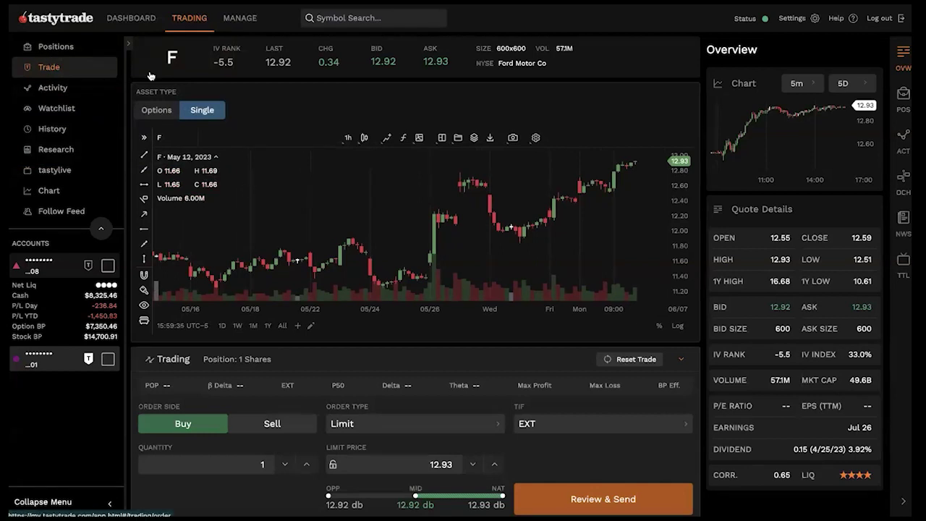
pyautogui.click(902, 97)
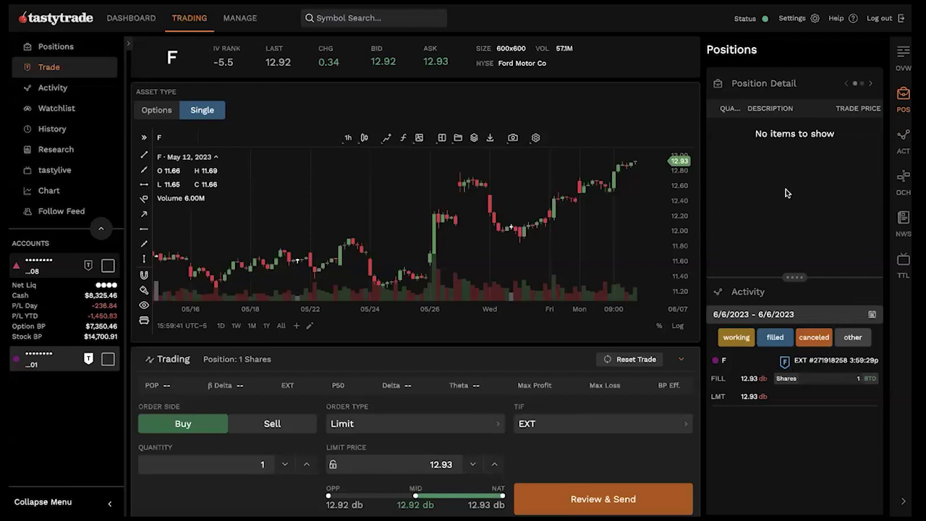
pyautogui.click(63, 47)
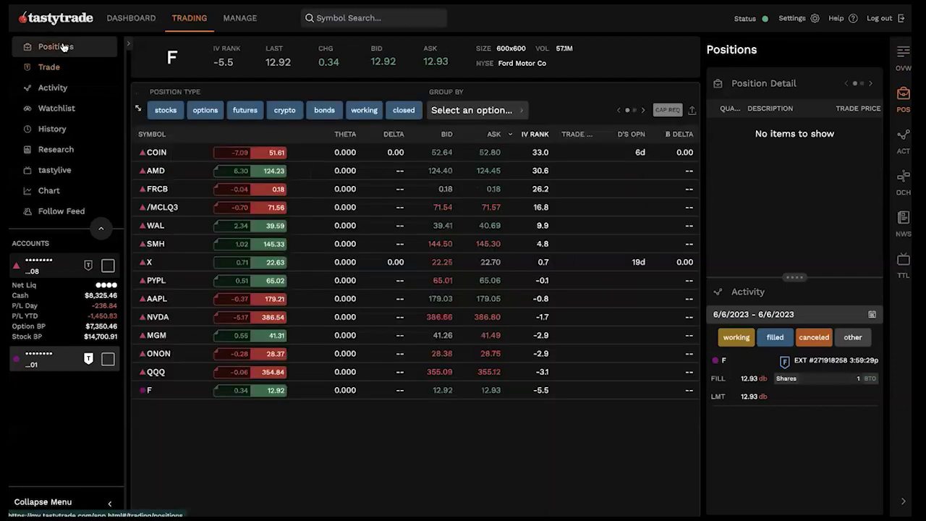
pyautogui.click(164, 394)
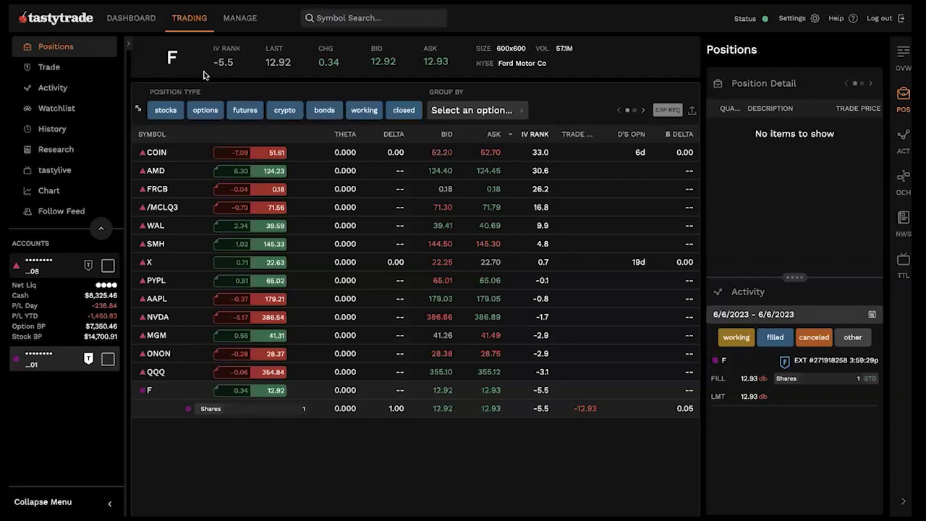
# Step: Return to the Trade page and load the E-mini S&P 500 futures (/ES)
pyautogui.click(68, 68)
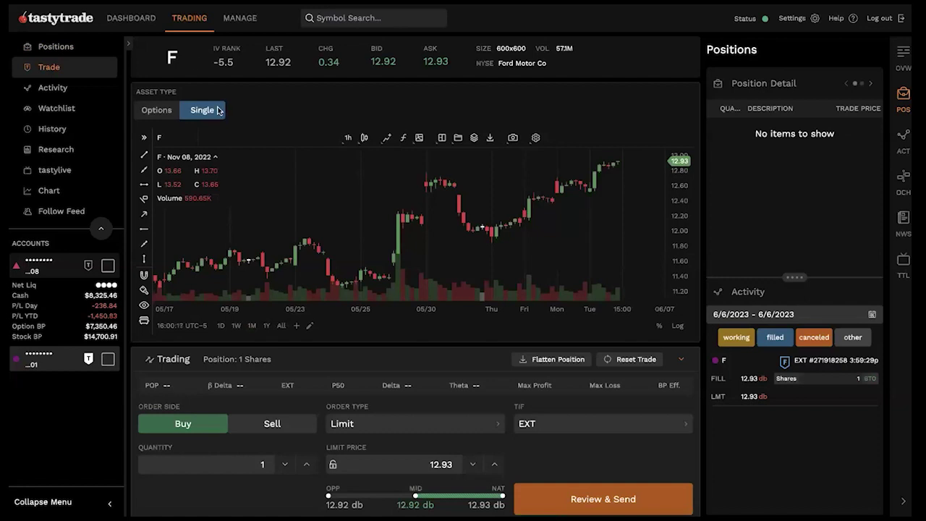
pyautogui.click(187, 58)
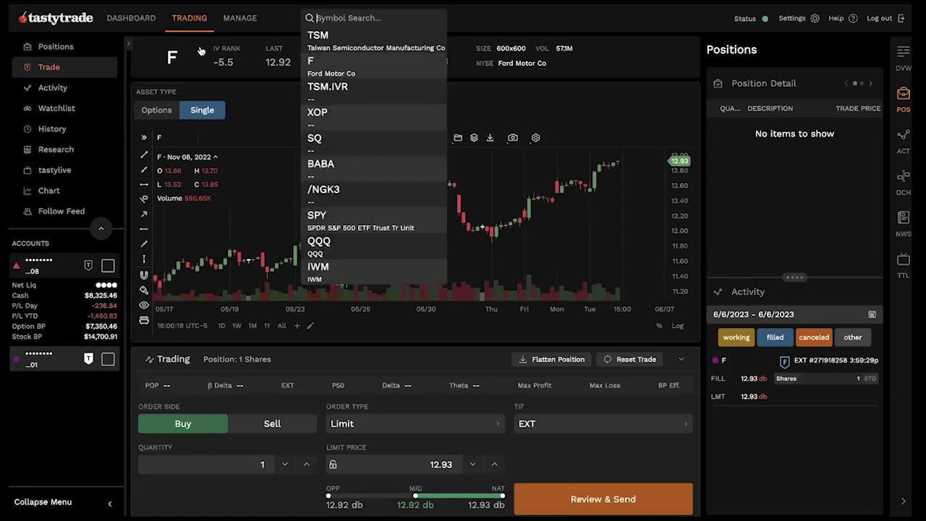
pyautogui.write('/ES')
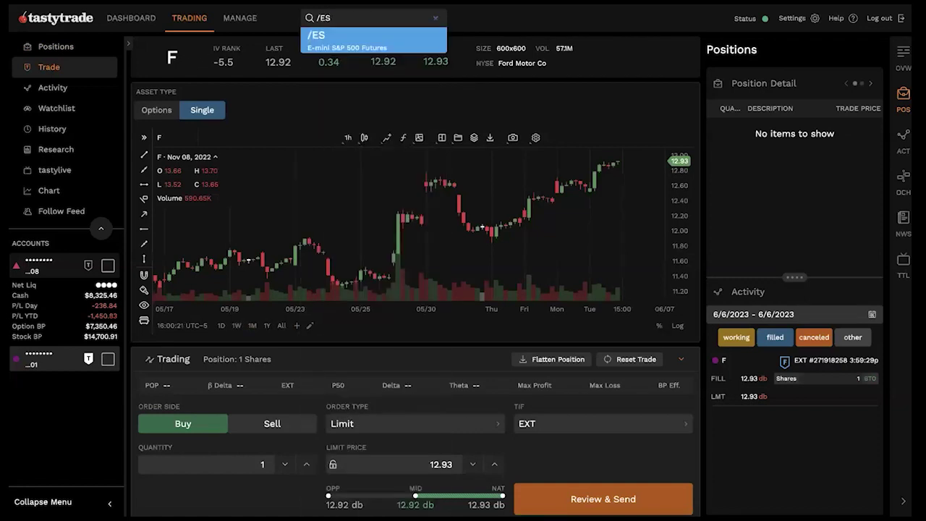
pyautogui.press('Return')
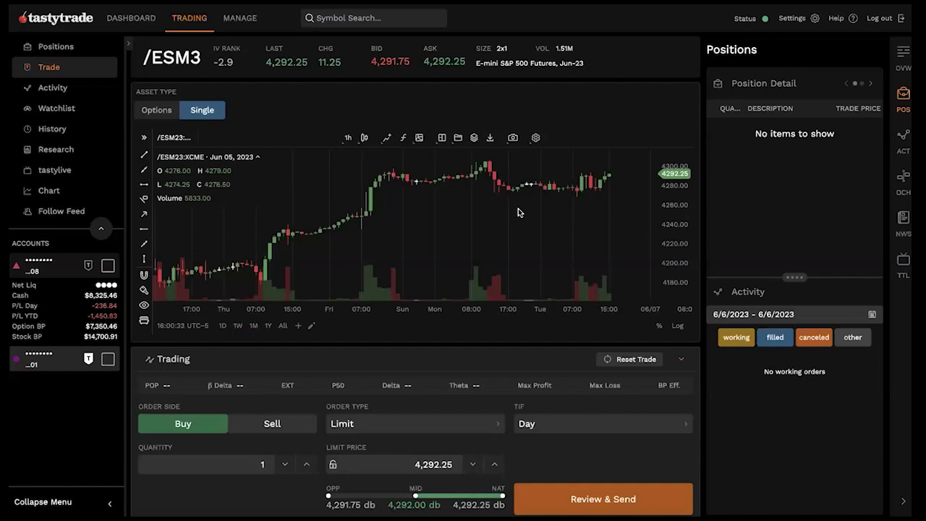
# Step: Show the options expirations for the E-mini S&P 500 futures instead of the single-contract view
pyautogui.click(157, 110)
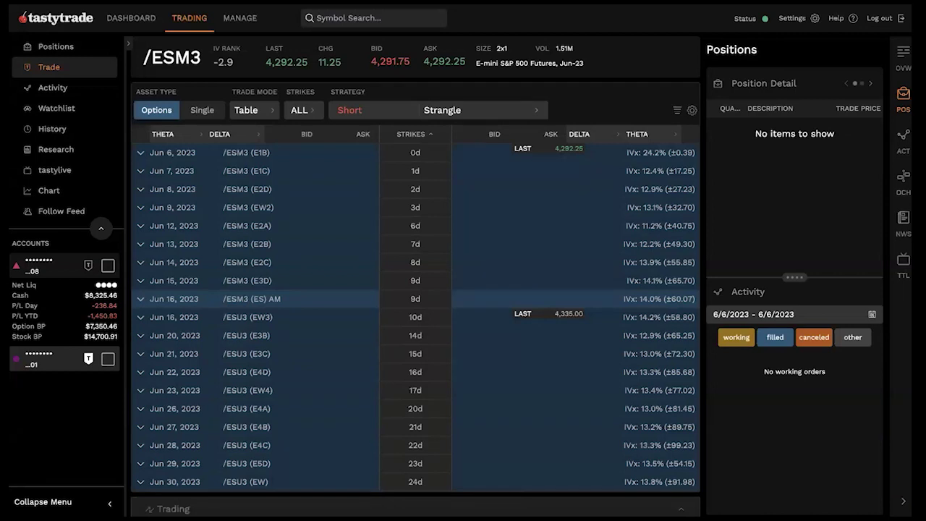
# Step: Filter the Positions page by each account in turn, and clear the account filter to list all positions
pyautogui.click(68, 47)
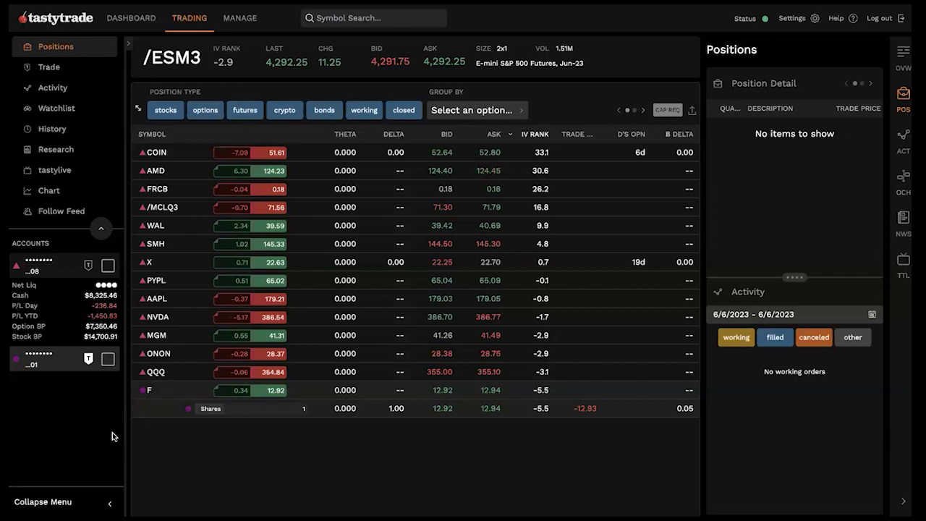
pyautogui.click(108, 360)
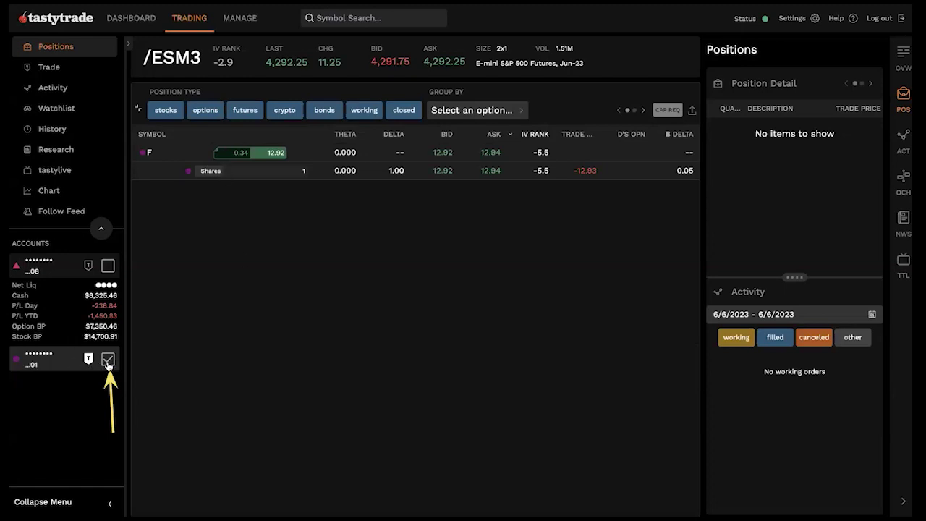
pyautogui.click(107, 359)
pyautogui.click(107, 265)
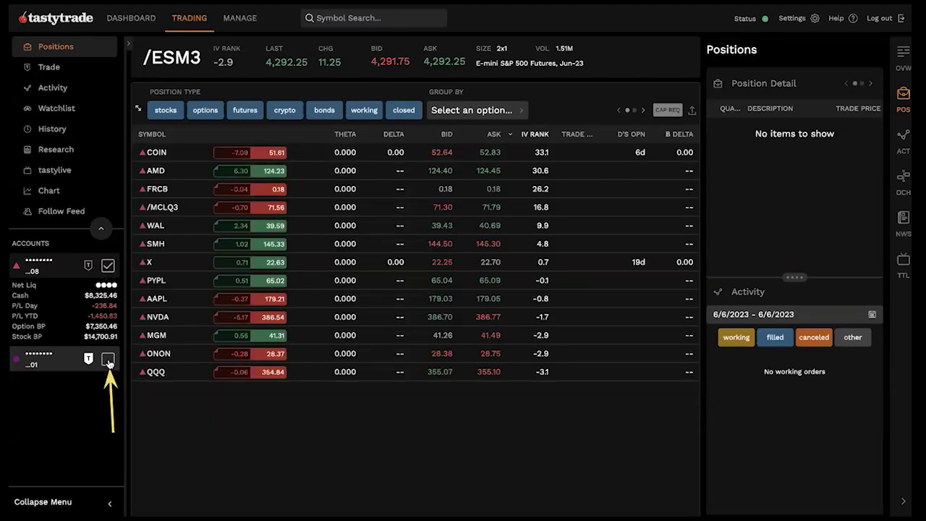
pyautogui.click(109, 359)
pyautogui.click(108, 359)
pyautogui.click(111, 267)
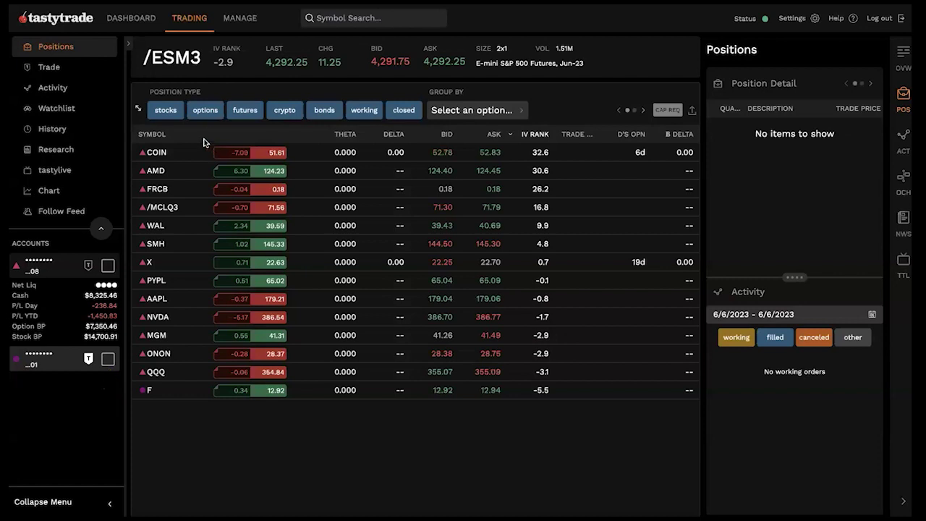
# Step: Return to the Trade page and load the options table for TSM
pyautogui.click(78, 71)
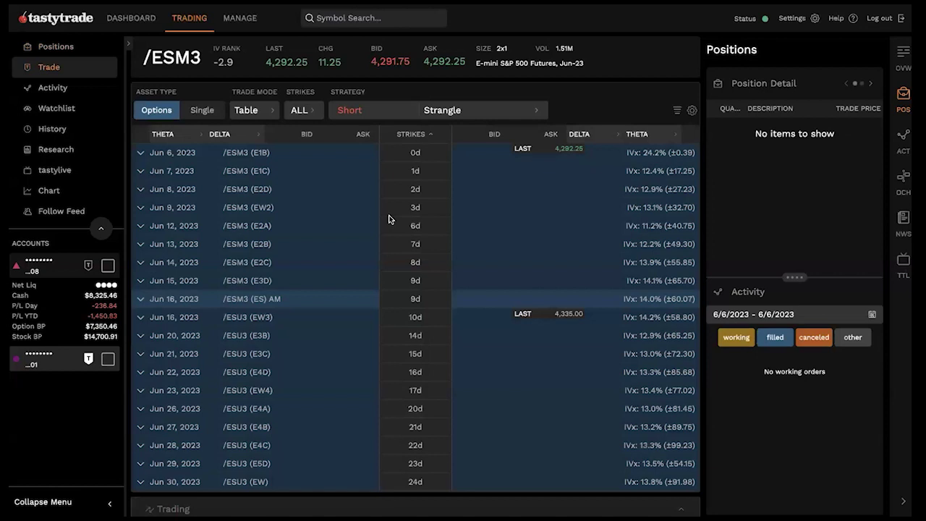
pyautogui.click(181, 59)
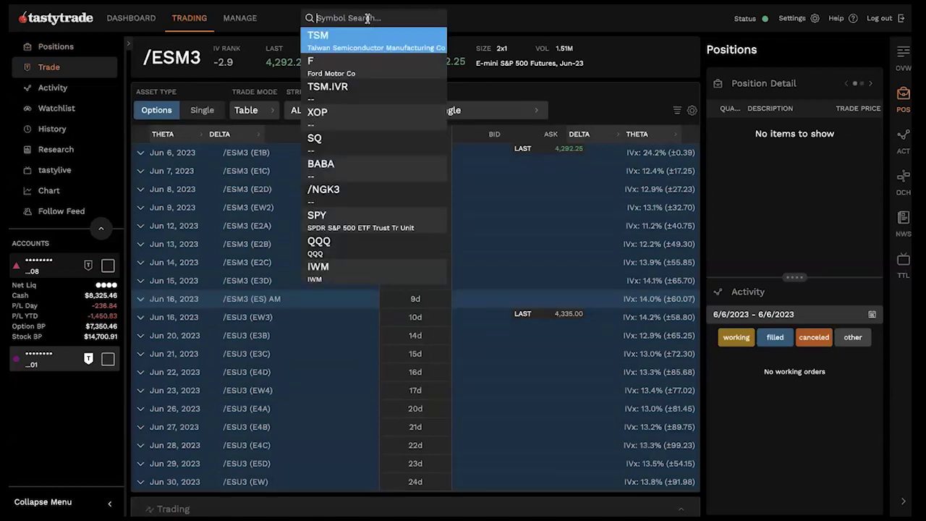
pyautogui.write('TSM')
pyautogui.press('Return')
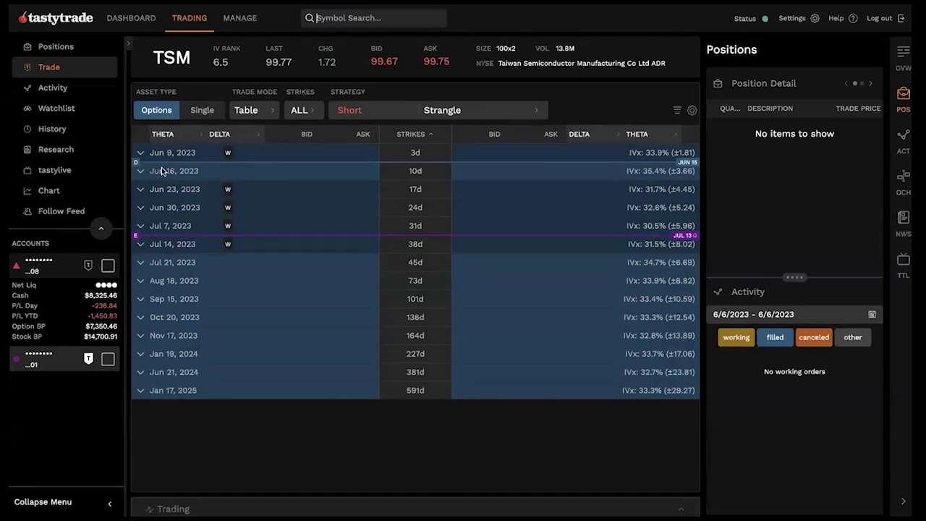
# Step: Look into TSM's Jul 21, 2023 expiration, collapse it, and expand the Jul 14, 2023 weekly expiration
pyautogui.click(181, 261)
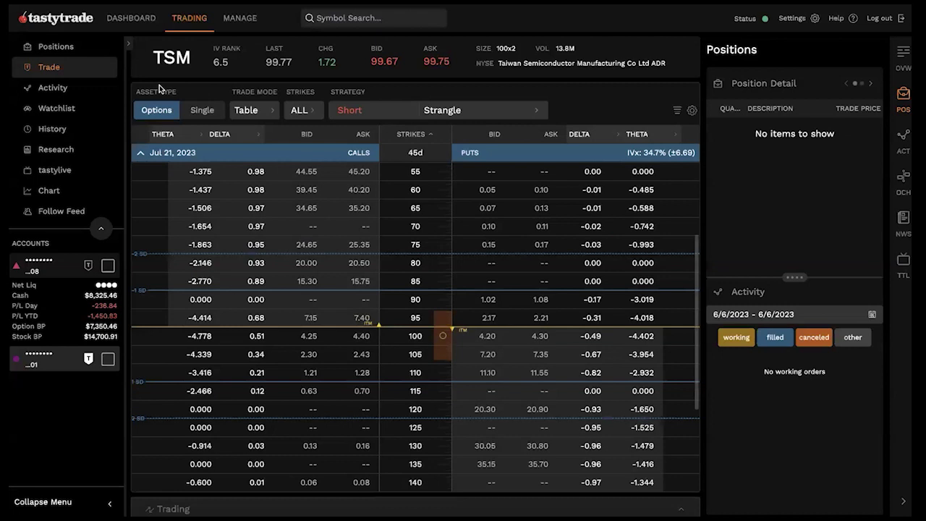
pyautogui.click(140, 152)
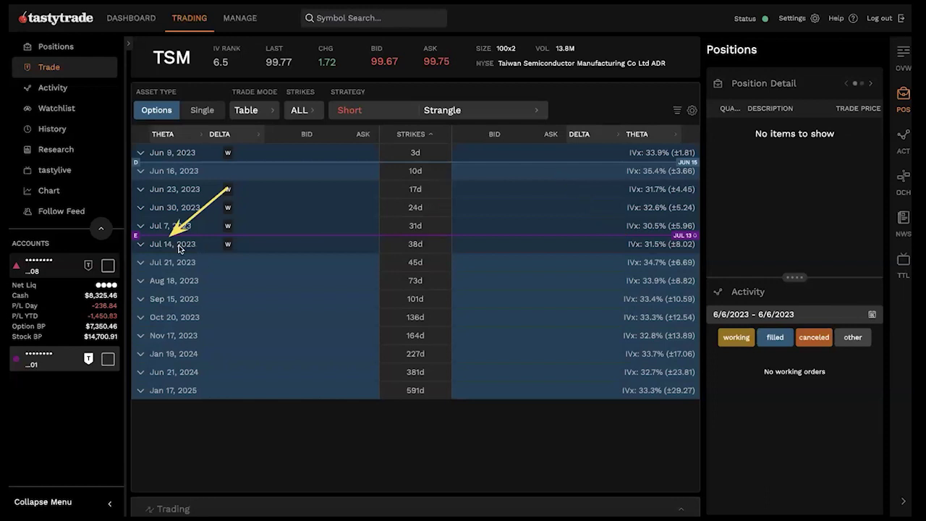
pyautogui.click(141, 246)
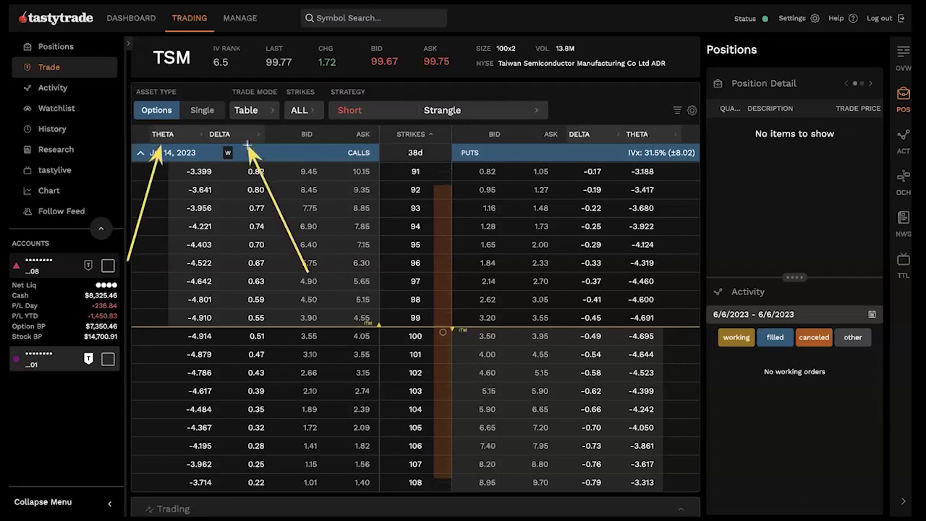
pyautogui.click(199, 135)
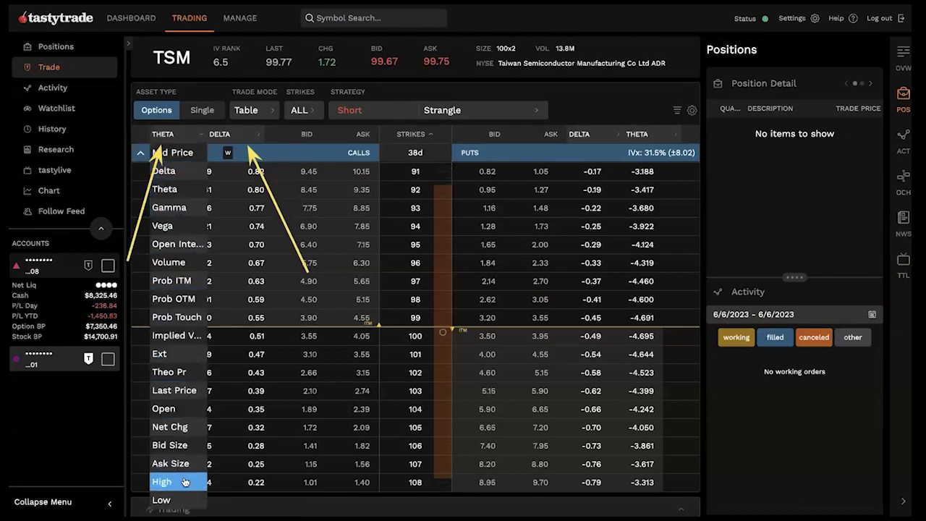
pyautogui.click(387, 91)
pyautogui.press('/')
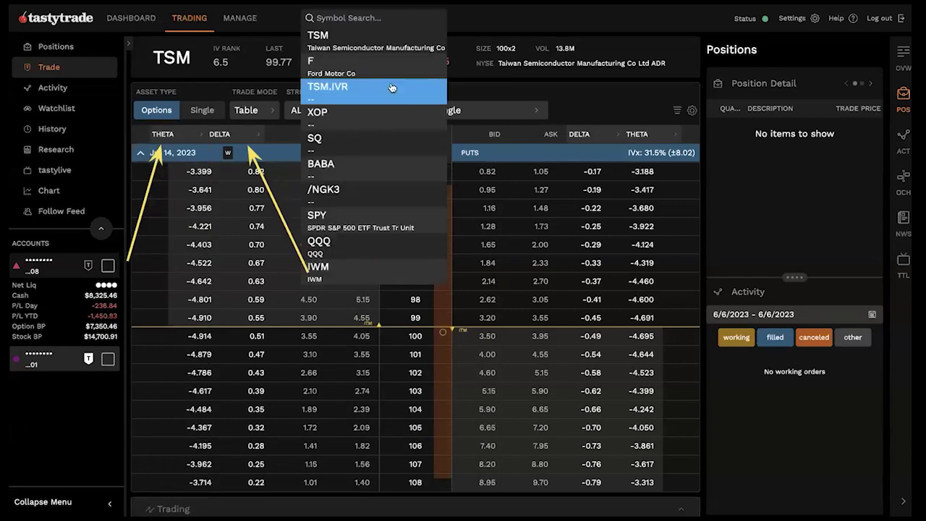
pyautogui.press('Escape')
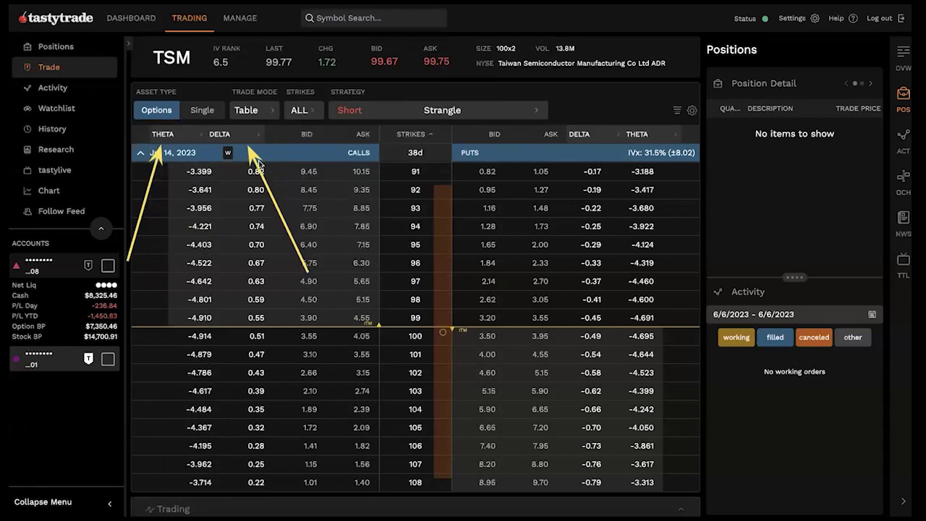
# Step: Replace the options table's Theta column with Open Interest and its Delta column with Volume
pyautogui.click(173, 138)
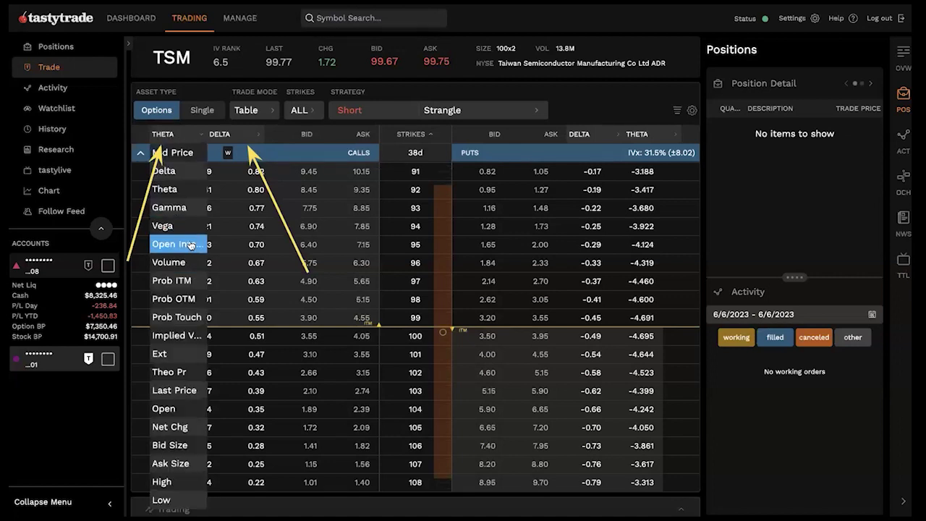
pyautogui.click(190, 245)
pyautogui.click(246, 136)
pyautogui.click(232, 261)
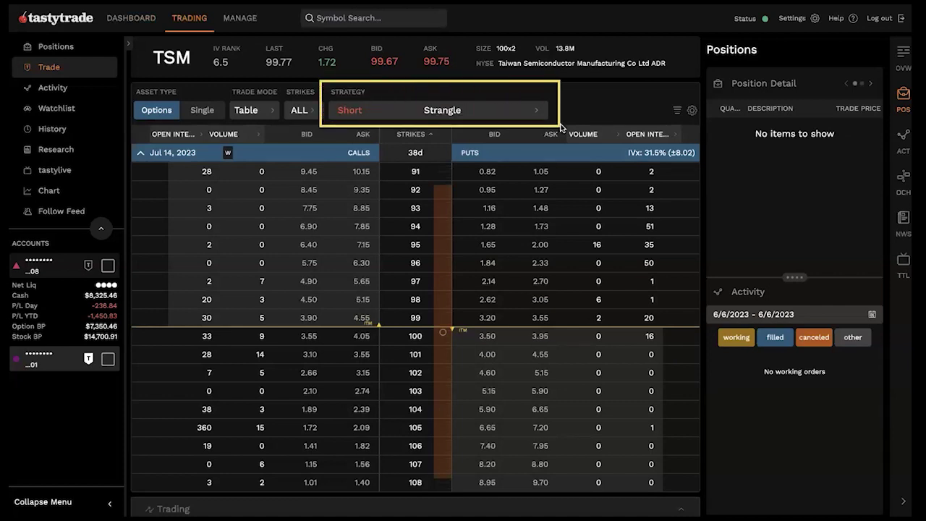
# Step: Set up a Short Strangle on the Jul 14 TSM expiration from the strategy choices
pyautogui.click(538, 111)
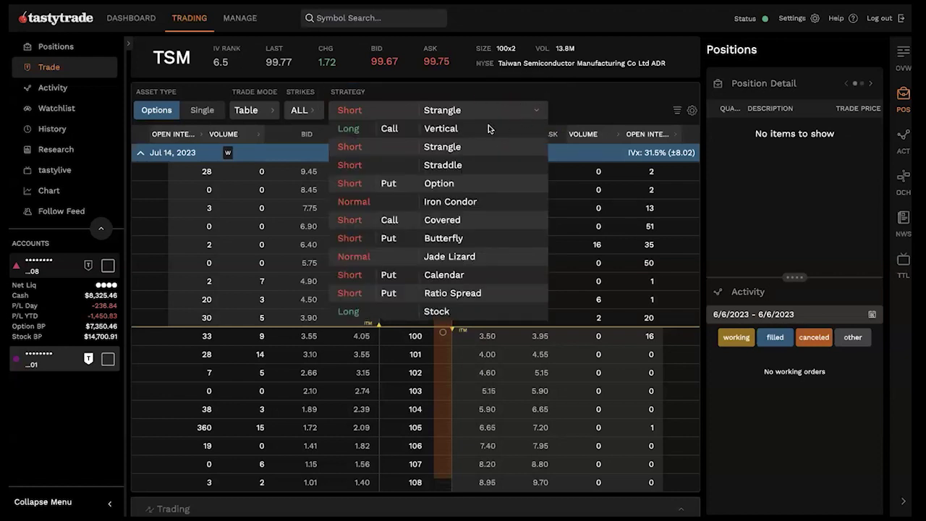
pyautogui.click(355, 149)
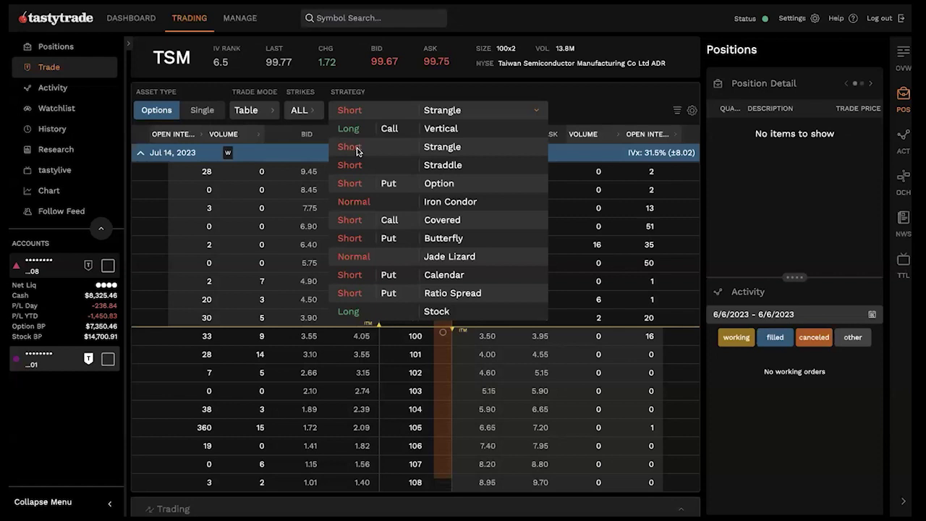
pyautogui.click(357, 148)
pyautogui.click(357, 148)
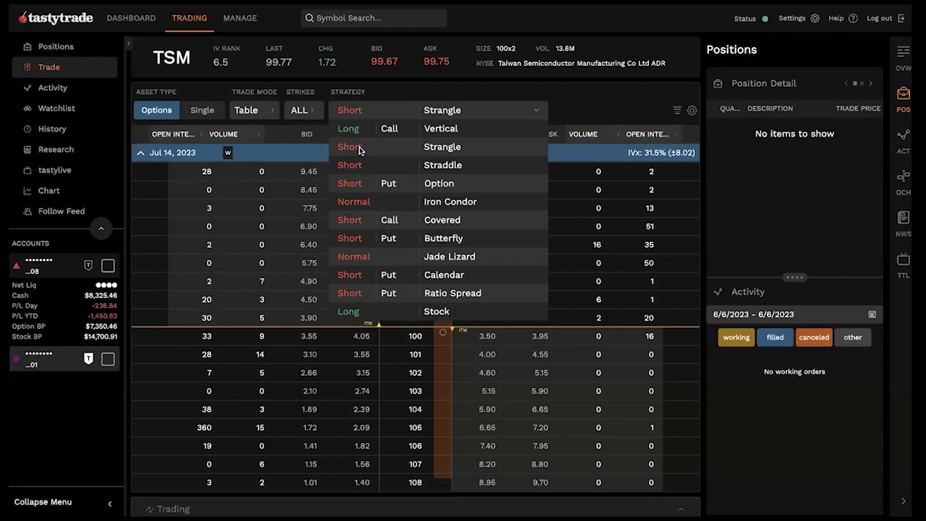
pyautogui.click(458, 146)
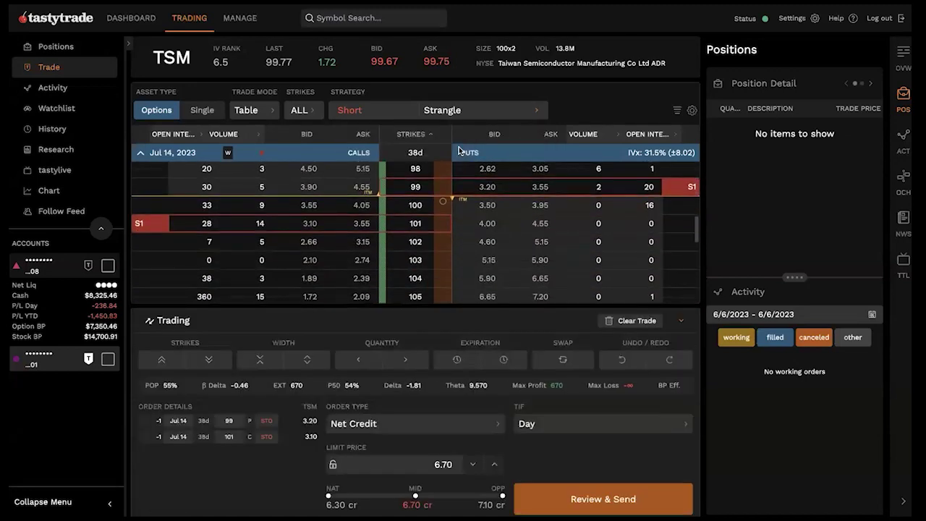
# Step: Move the strangle's short put down to the 91 strike in the Jul 14 table
pyautogui.scroll(-2, 428, 229)
pyautogui.scroll(5, 428, 229)
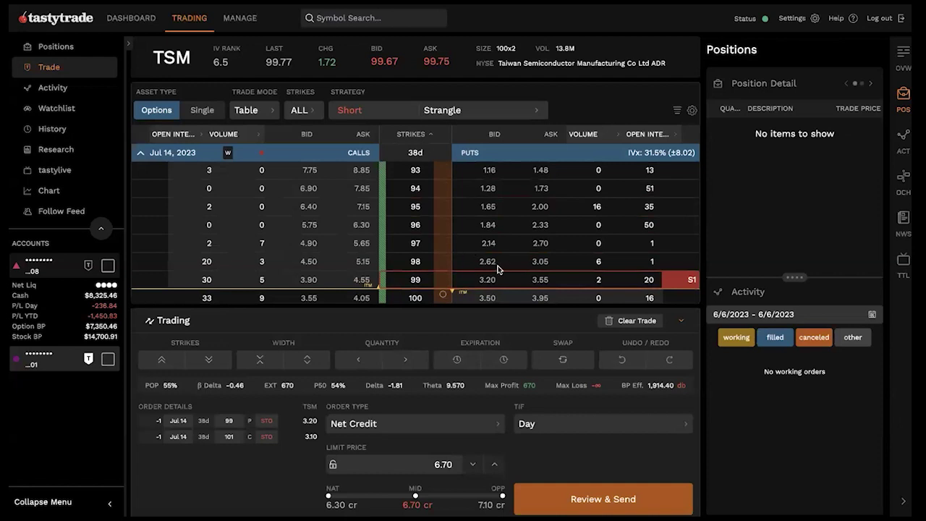
pyautogui.scroll(-3, 489, 254)
pyautogui.scroll(3, 490, 253)
pyautogui.moveTo(489, 259); pyautogui.dragTo(498, 207)
pyautogui.scroll(3, 498, 210)
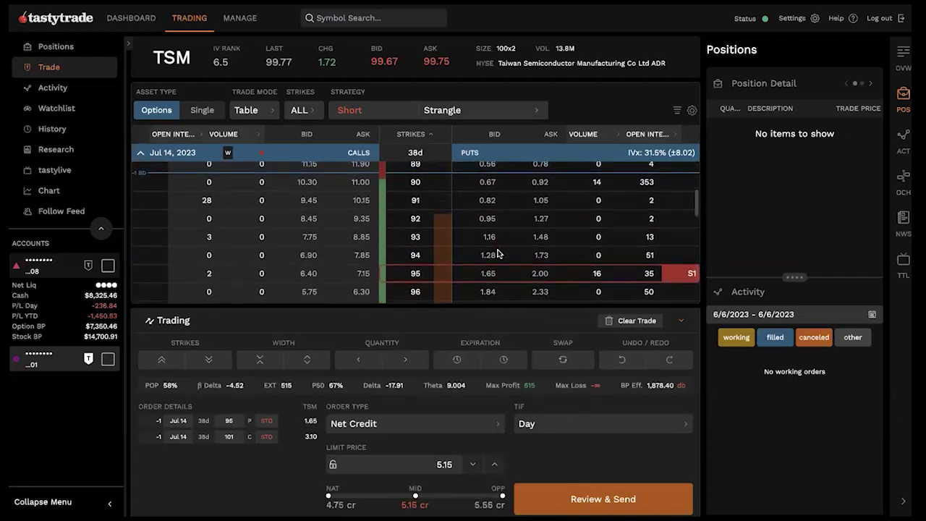
pyautogui.moveTo(502, 267); pyautogui.dragTo(510, 206)
pyautogui.scroll(-1, 449, 217)
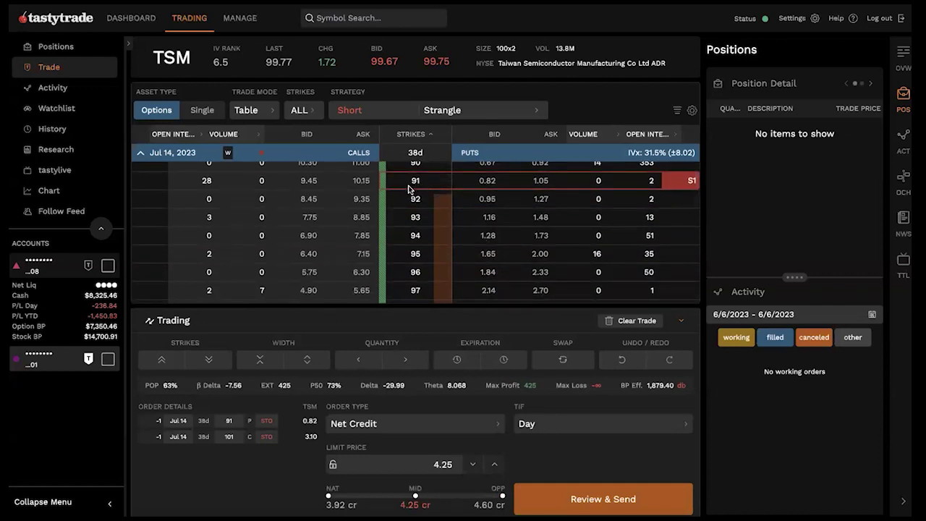
# Step: Move the strangle's short call up to the 108 strike in the Jul 14 table
pyautogui.scroll(-10, 420, 197)
pyautogui.scroll(4, 409, 206)
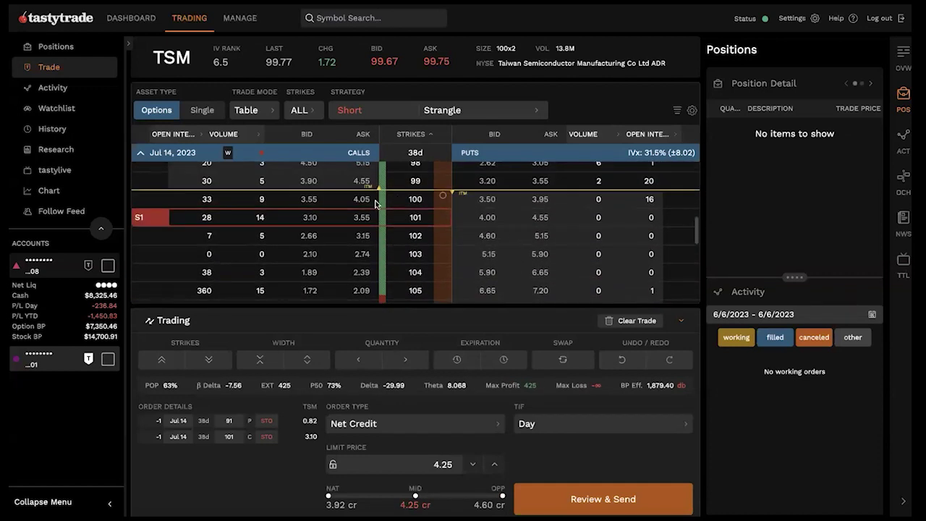
pyautogui.moveTo(362, 195); pyautogui.dragTo(354, 249)
pyautogui.scroll(-4, 355, 217)
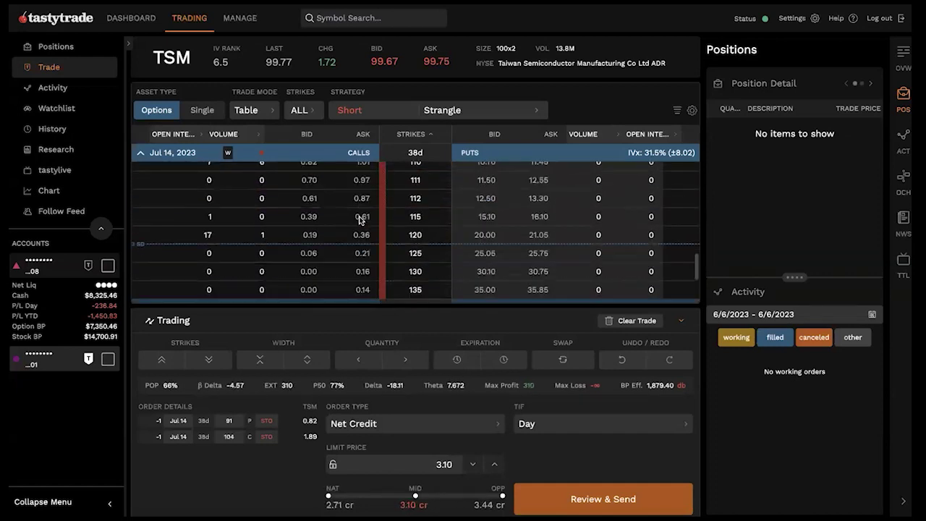
pyautogui.scroll(1, 355, 190)
pyautogui.moveTo(354, 180); pyautogui.dragTo(360, 253)
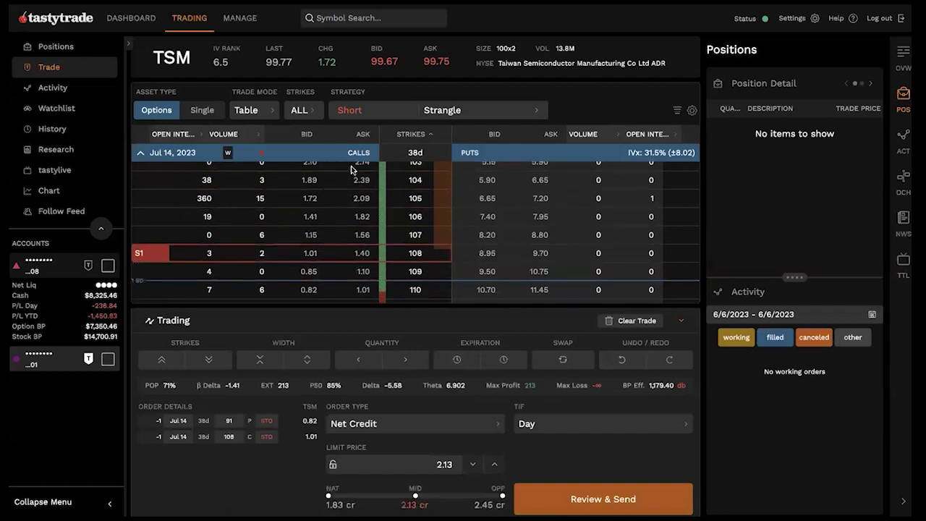
# Step: Examine the green and red profit-and-loss zones along the strikes between the short put and the short call
pyautogui.scroll(10, 386, 191)
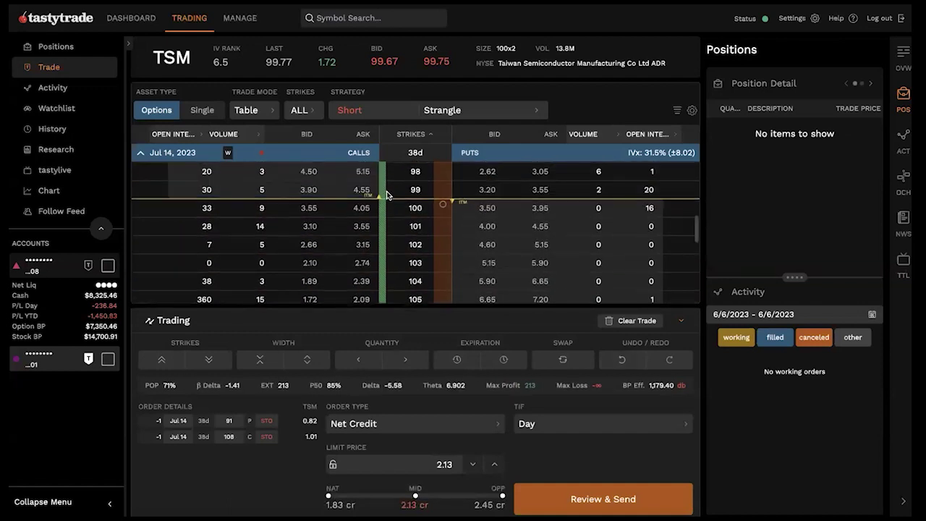
pyautogui.scroll(-3, 387, 194)
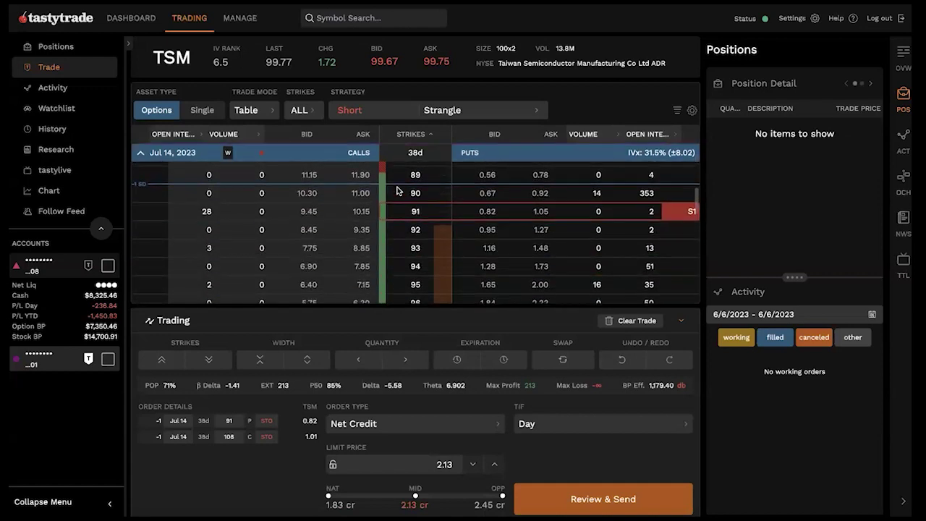
pyautogui.scroll(1, 389, 231)
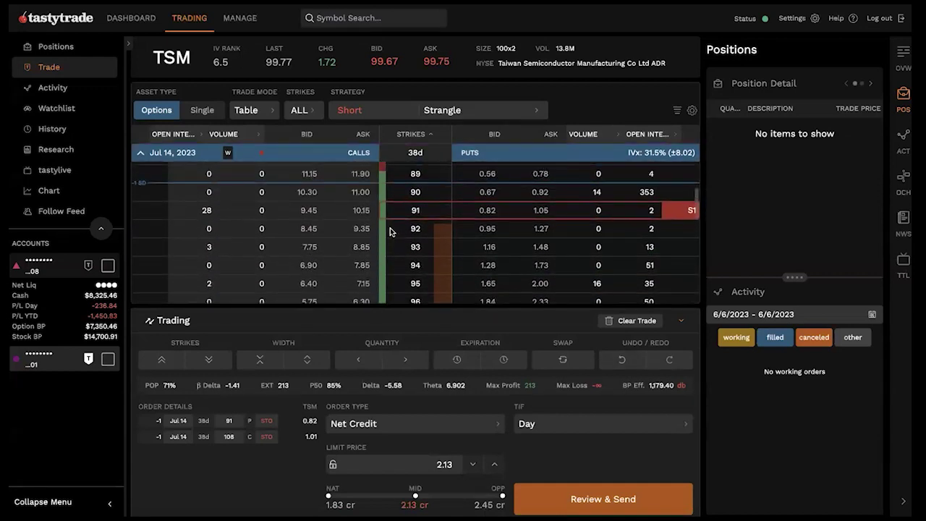
pyautogui.scroll(-1, 387, 227)
pyautogui.scroll(-5, 387, 227)
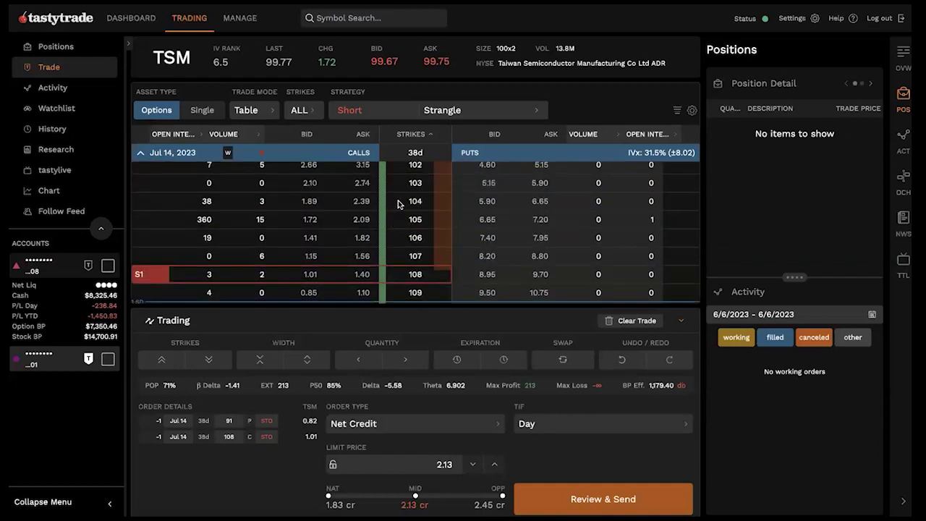
pyautogui.scroll(-2, 396, 201)
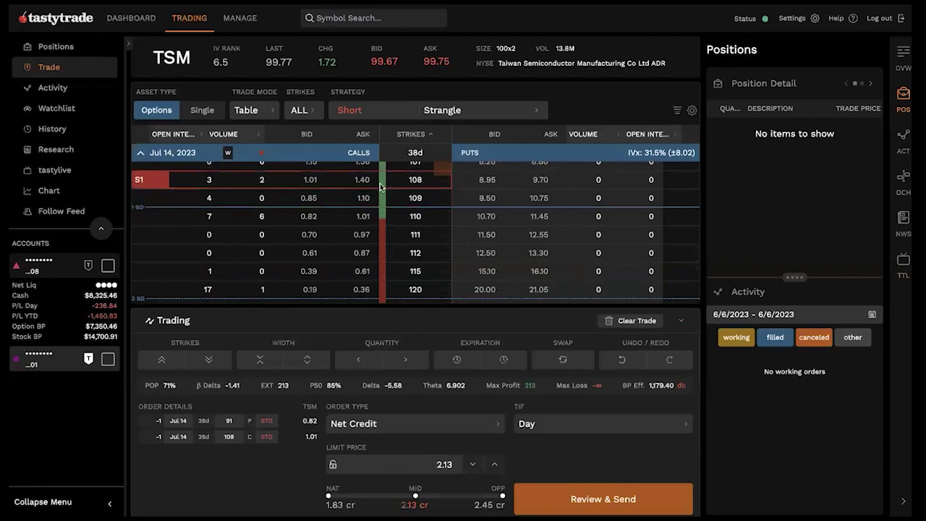
pyautogui.scroll(5, 391, 208)
pyautogui.scroll(5, 392, 208)
pyautogui.scroll(-10, 394, 212)
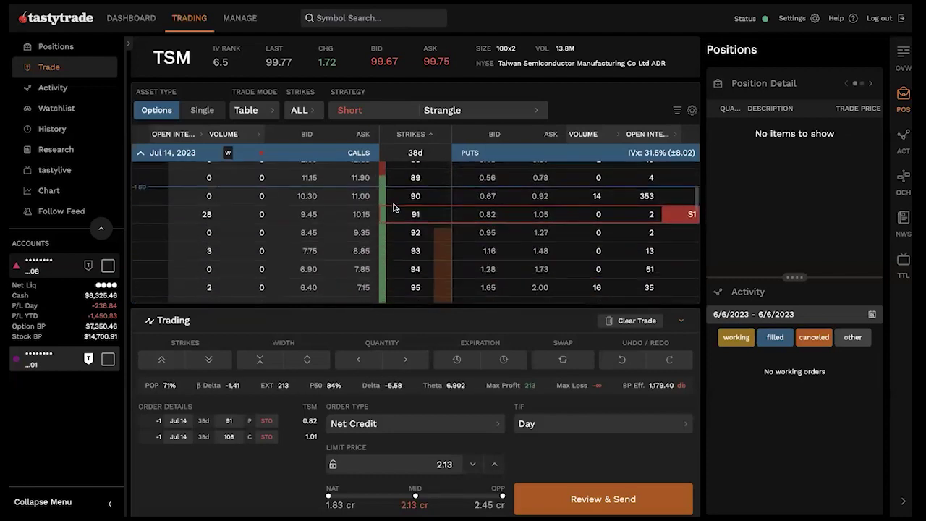
pyautogui.scroll(2, 397, 217)
pyautogui.scroll(-2, 394, 232)
pyautogui.scroll(3, 391, 250)
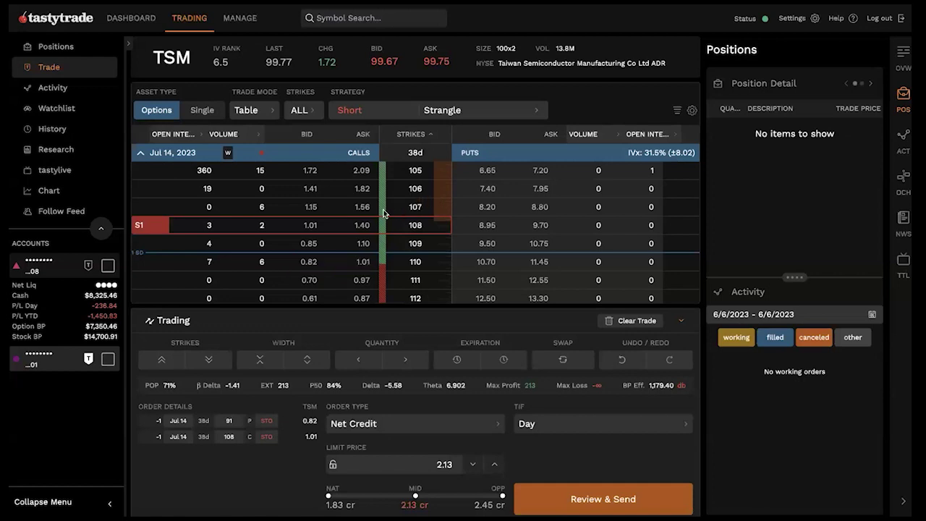
pyautogui.scroll(8, 384, 214)
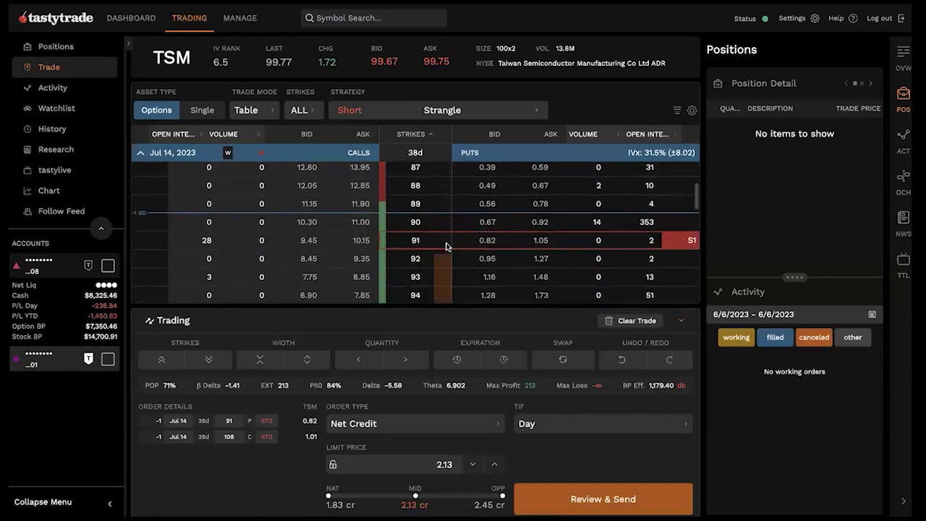
# Step: Move the strangle's short put up to the 98 strike, keeping the call leg in place
pyautogui.moveTo(447, 246); pyautogui.dragTo(464, 275)
pyautogui.scroll(-5, 467, 250)
pyautogui.scroll(3, 471, 238)
pyautogui.moveTo(468, 192); pyautogui.dragTo(463, 265)
pyautogui.scroll(-1, 460, 262)
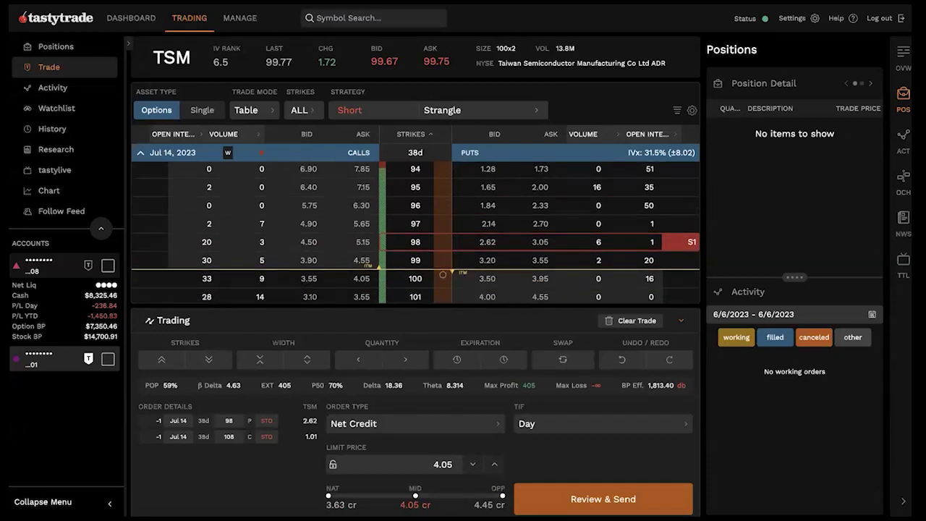
# Step: Examine the strangle's order metrics, including max profit, max loss and buying power effect
pyautogui.moveTo(134, 330)
pyautogui.mouseDown()
pyautogui.moveTo(479, 399)
pyautogui.moveTo(685, 409)
pyautogui.moveTo(697, 398)
pyautogui.mouseUp()
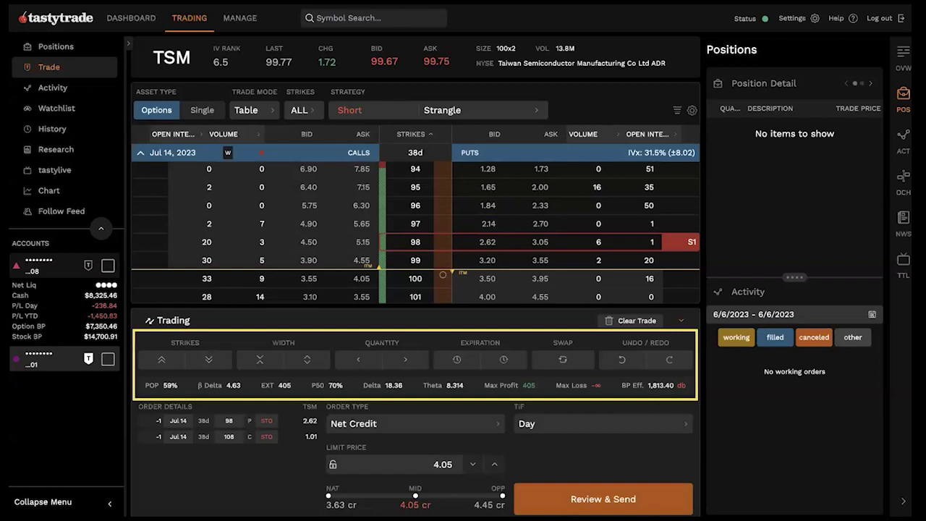
pyautogui.moveTo(542, 307); pyautogui.dragTo(529, 375)
pyautogui.moveTo(609, 297); pyautogui.dragTo(592, 373)
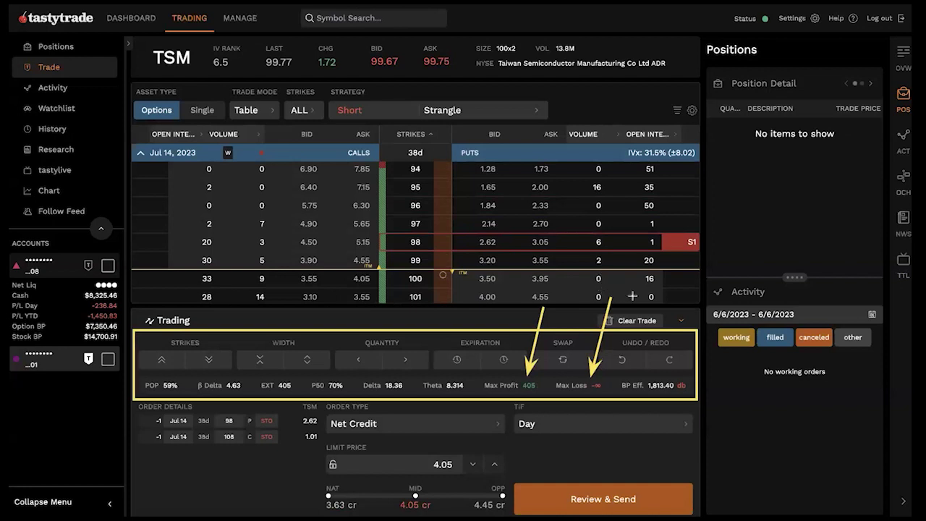
pyautogui.moveTo(672, 270); pyautogui.dragTo(667, 375)
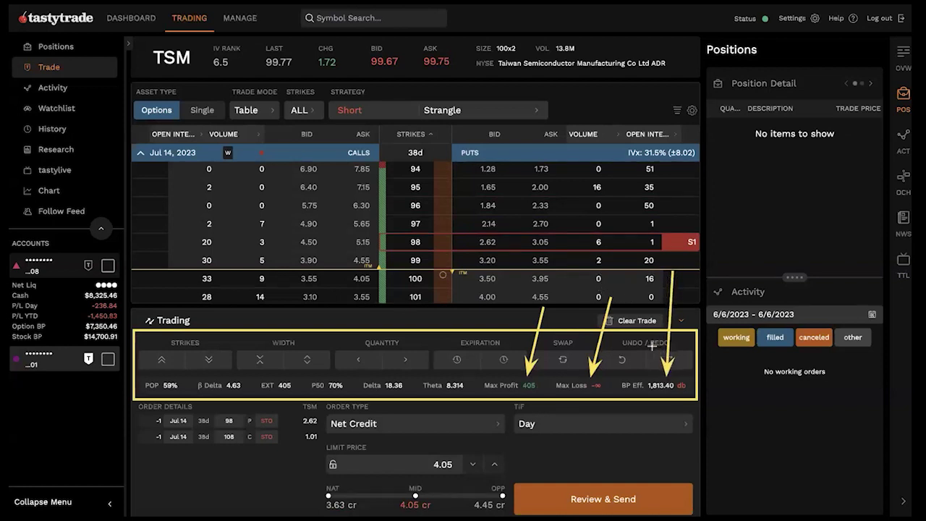
pyautogui.press('super+z')
pyautogui.press('super+z')
pyautogui.press('super+z')
pyautogui.press('super+z')
# Step: Examine the strangle's order details for the put and call legs, along with its order type, limit price and time in force
pyautogui.moveTo(187, 504); pyautogui.dragTo(172, 450)
pyautogui.press('super+z')
pyautogui.moveTo(266, 499); pyautogui.dragTo(249, 449)
pyautogui.moveTo(306, 448); pyautogui.dragTo(262, 427)
pyautogui.press('super+z')
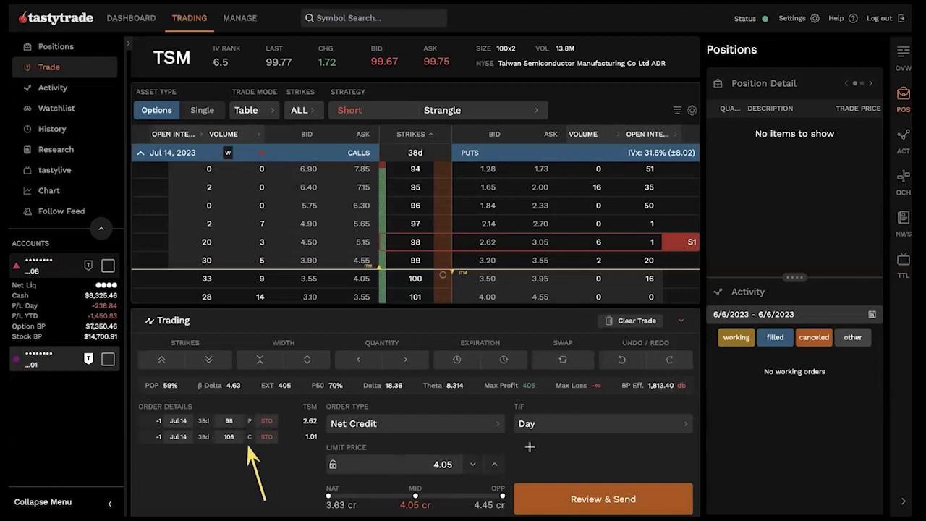
pyautogui.press('super+z')
pyautogui.moveTo(554, 464); pyautogui.dragTo(474, 435)
pyautogui.press('super+z')
pyautogui.moveTo(546, 470); pyautogui.dragTo(583, 435)
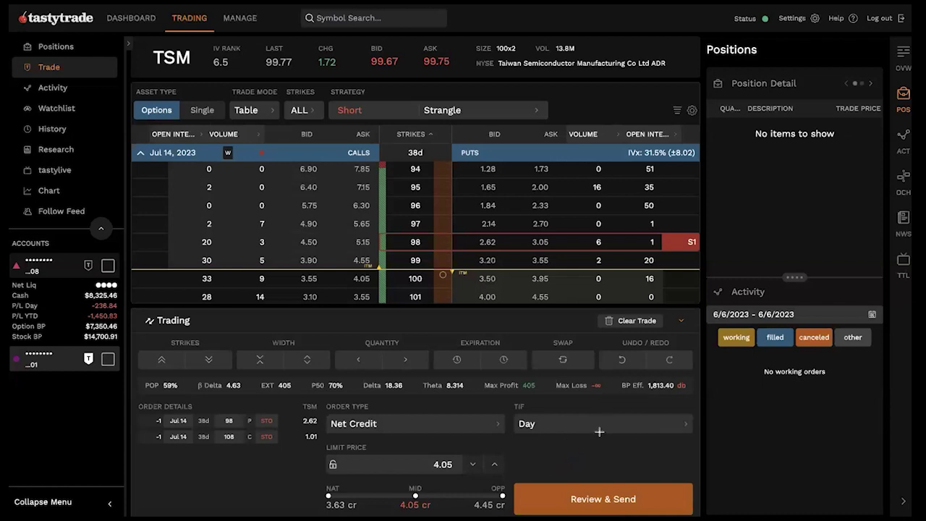
# Step: Review and submit the TSM short strangle as a Day order at a 4.05 net credit, and display the full activity list
pyautogui.click(581, 496)
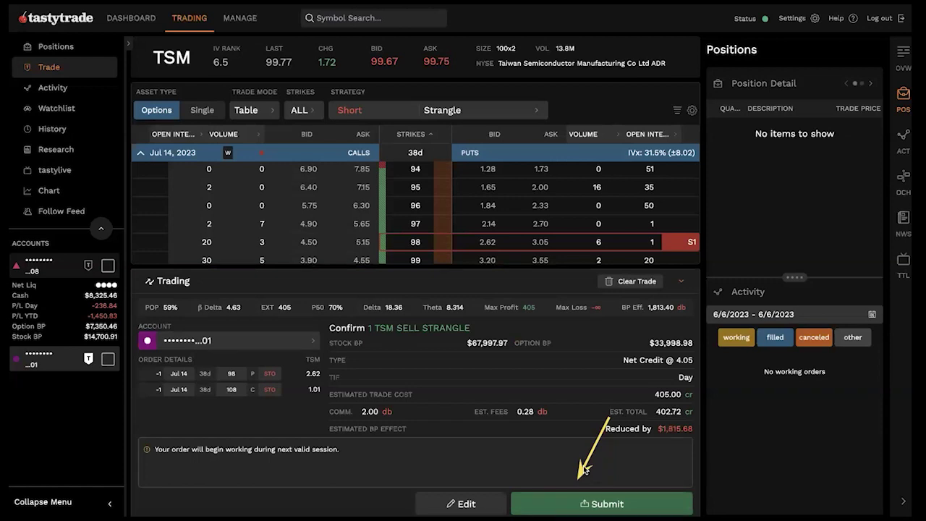
pyautogui.click(598, 504)
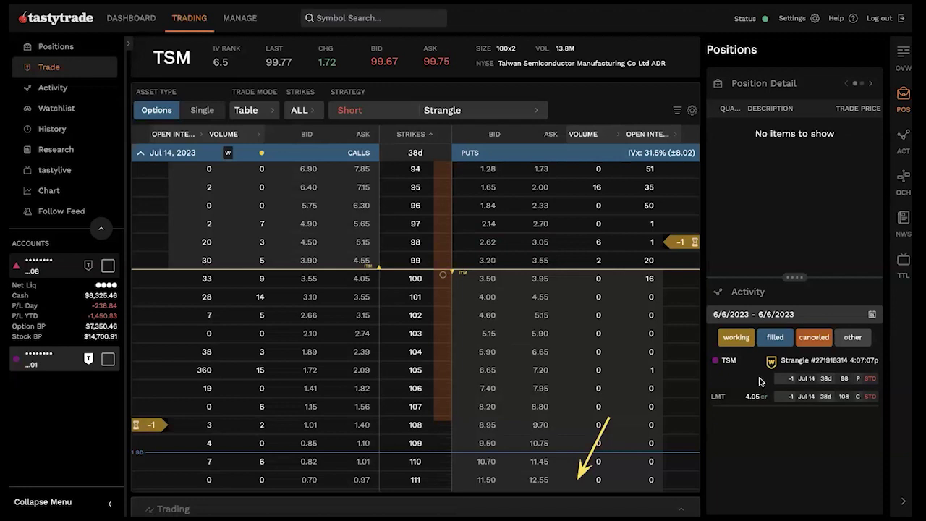
pyautogui.click(898, 141)
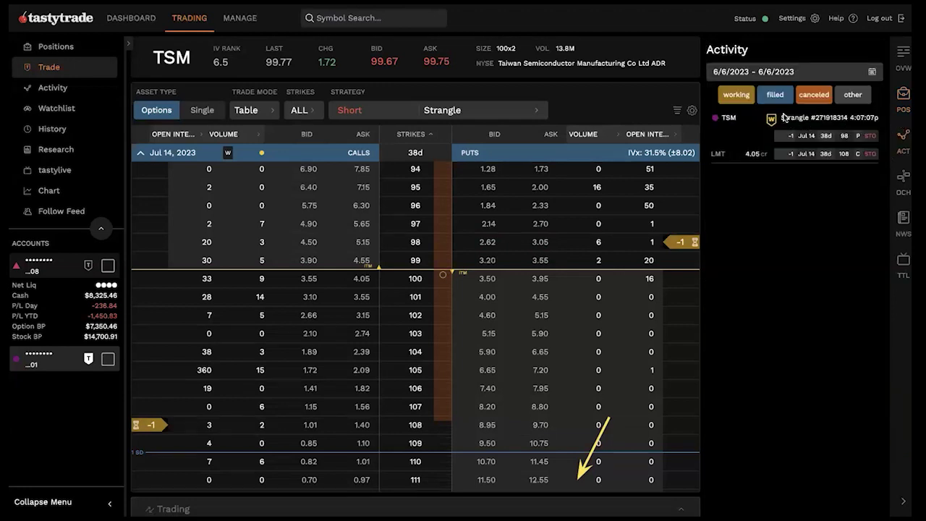
# Step: Open the positions list and check which actions are offered for the pending TSM strangle
pyautogui.click(79, 47)
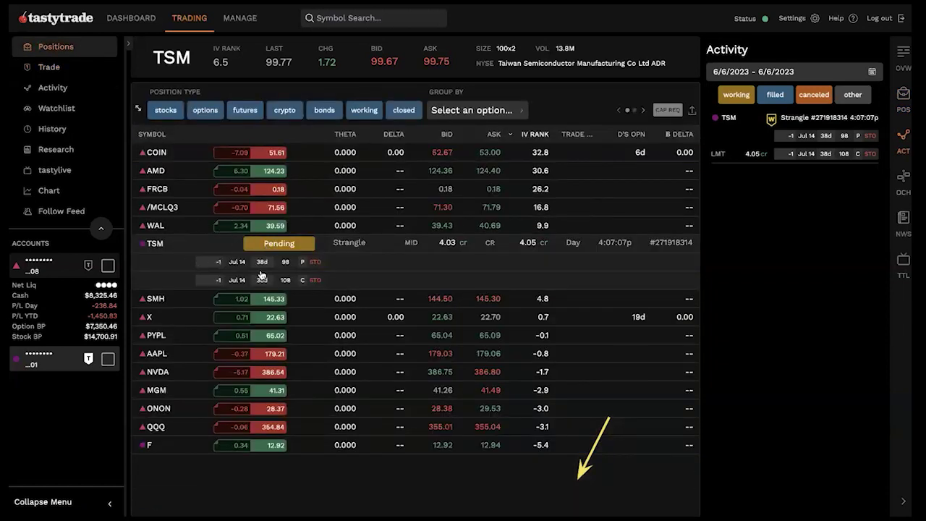
pyautogui.rightClick(175, 265)
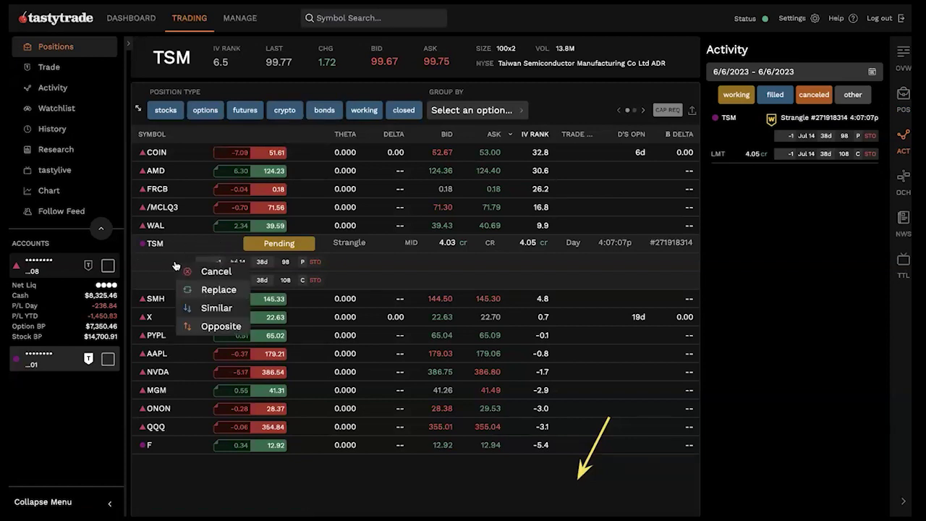
pyautogui.click(158, 264)
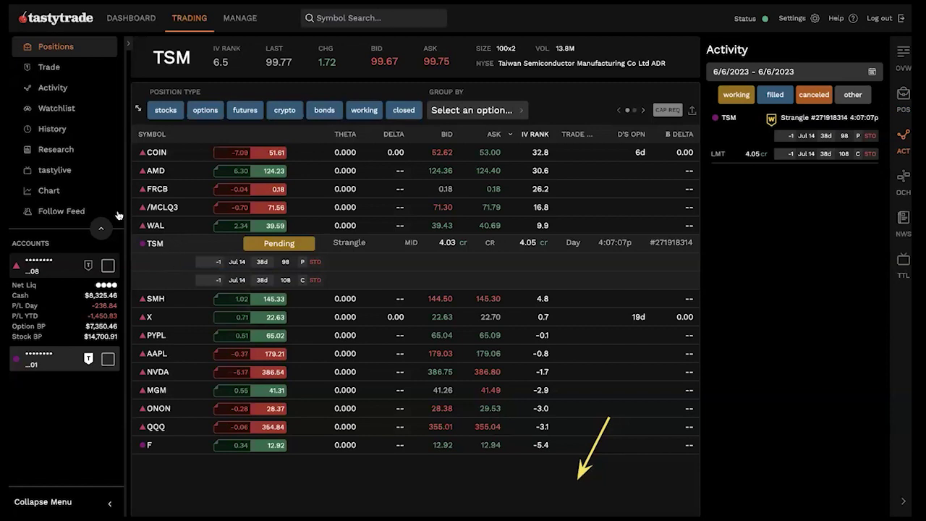
# Step: Replace the pending TSM strangle order with a limit price of 4.00 net credit and submit the replacement
pyautogui.rightClick(178, 263)
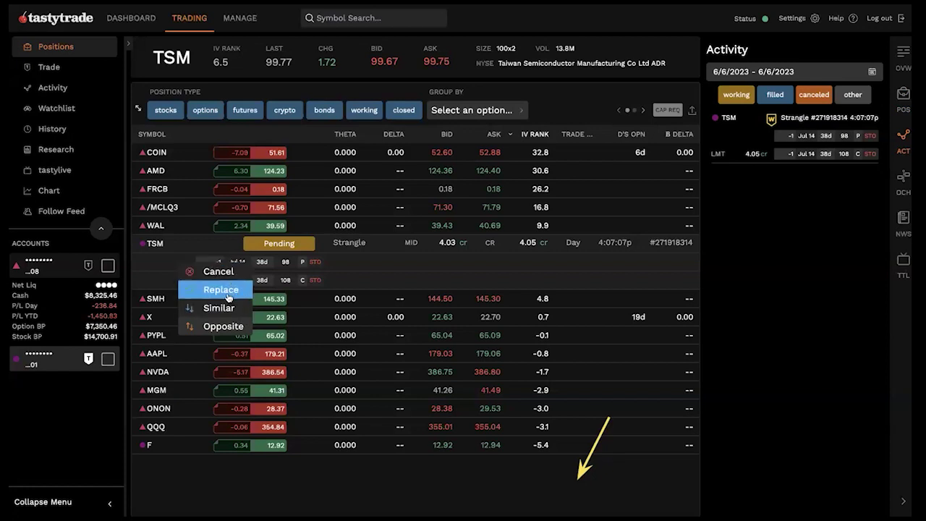
pyautogui.click(232, 297)
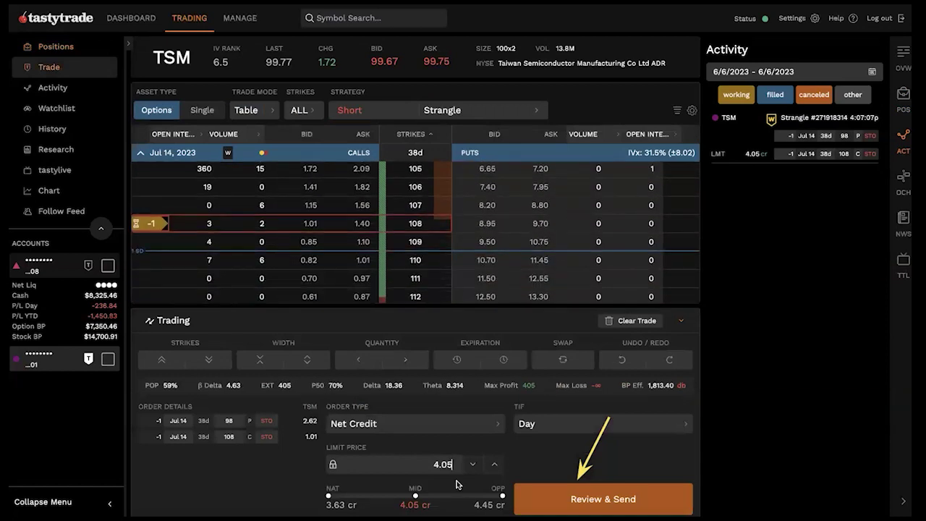
pyautogui.press('BackSpace')
pyautogui.write('0')
pyautogui.click(546, 495)
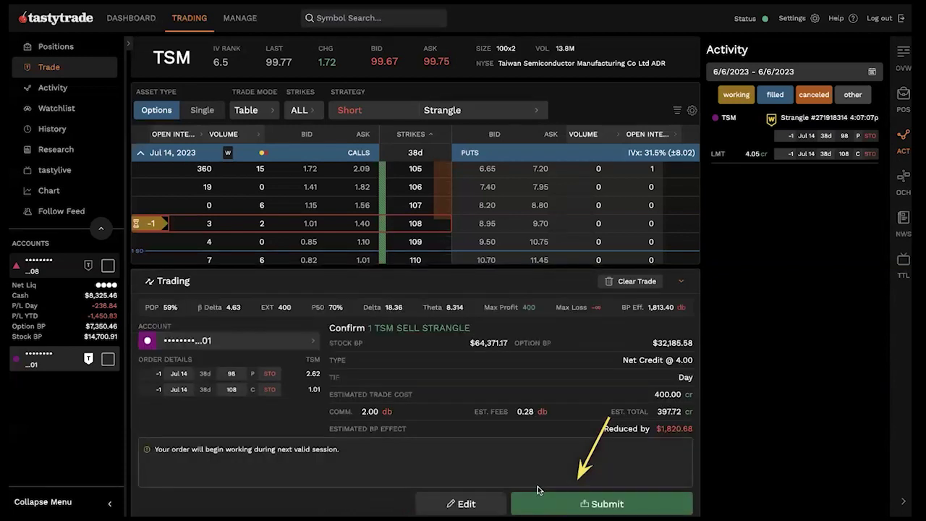
pyautogui.click(542, 499)
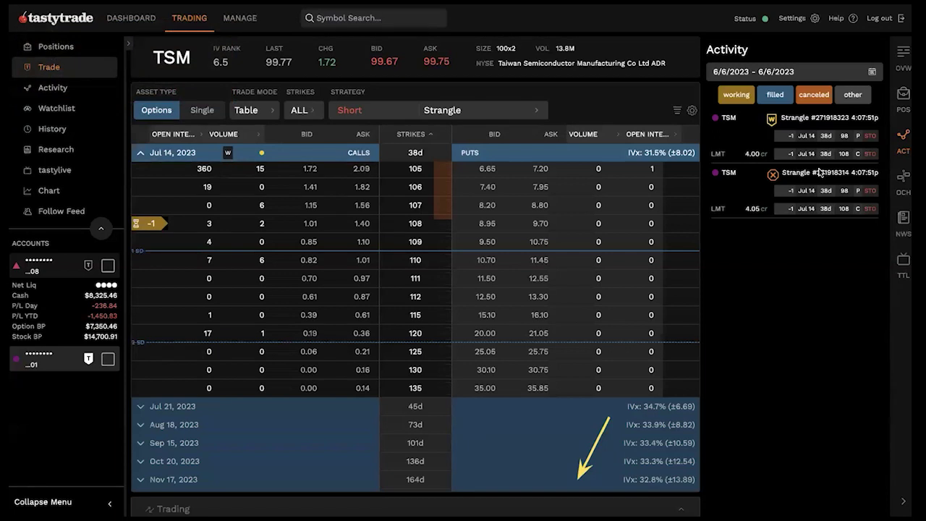
# Step: Check which actions are offered for the working TSM strangle in the activity list, without choosing any
pyautogui.click(786, 127)
pyautogui.click(850, 122)
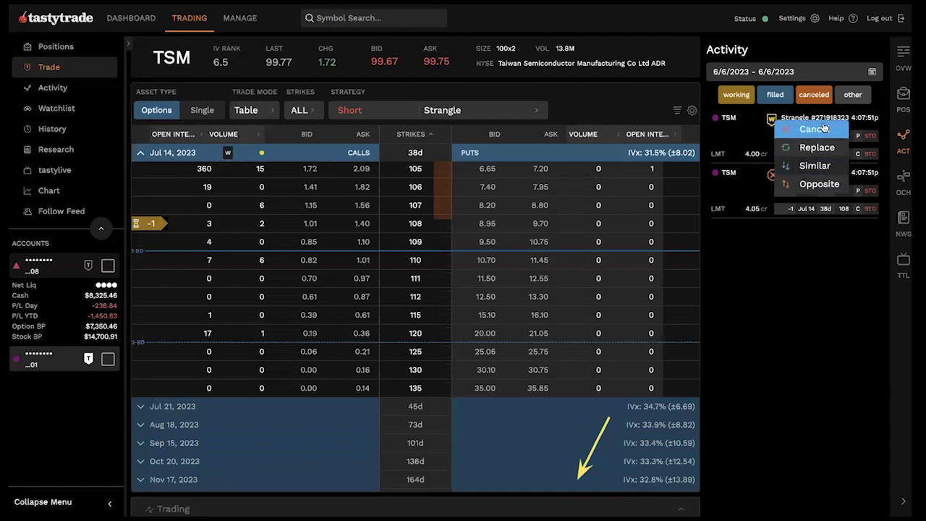
pyautogui.click(810, 303)
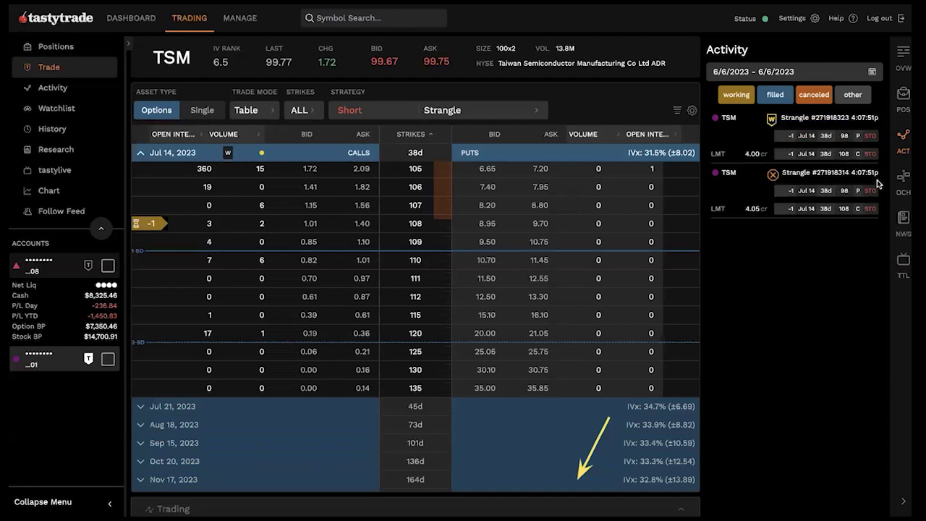
# Step: Display the Order Chains for AAPL
pyautogui.click(903, 181)
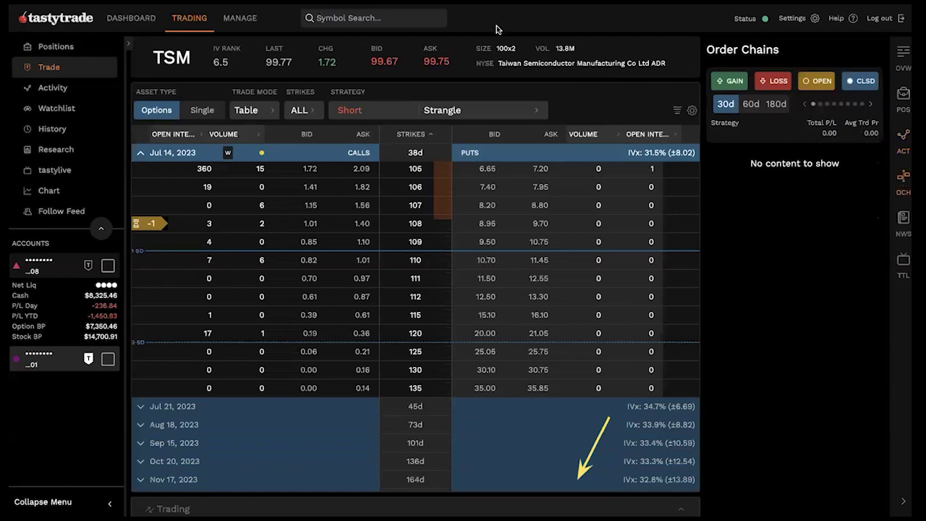
pyautogui.click(349, 18)
pyautogui.write('AZP')
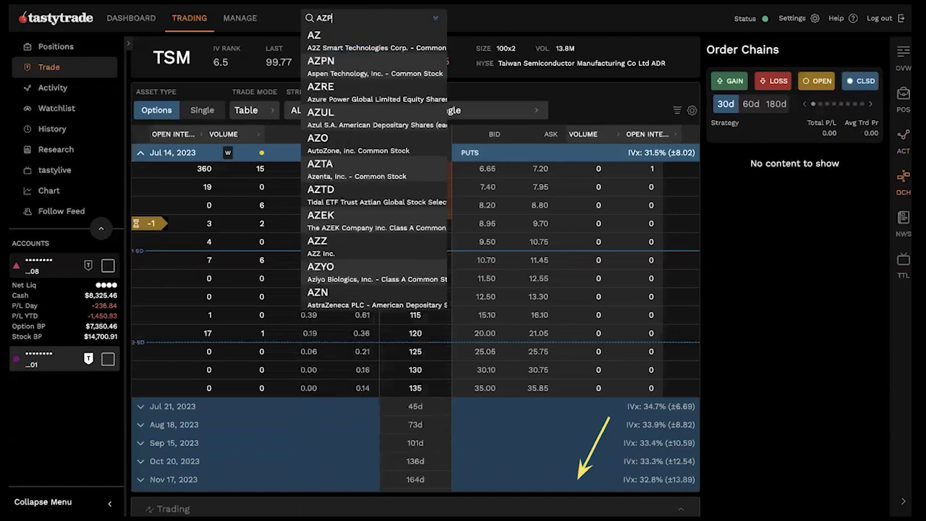
pyautogui.write('APL')
pyautogui.press('Return')
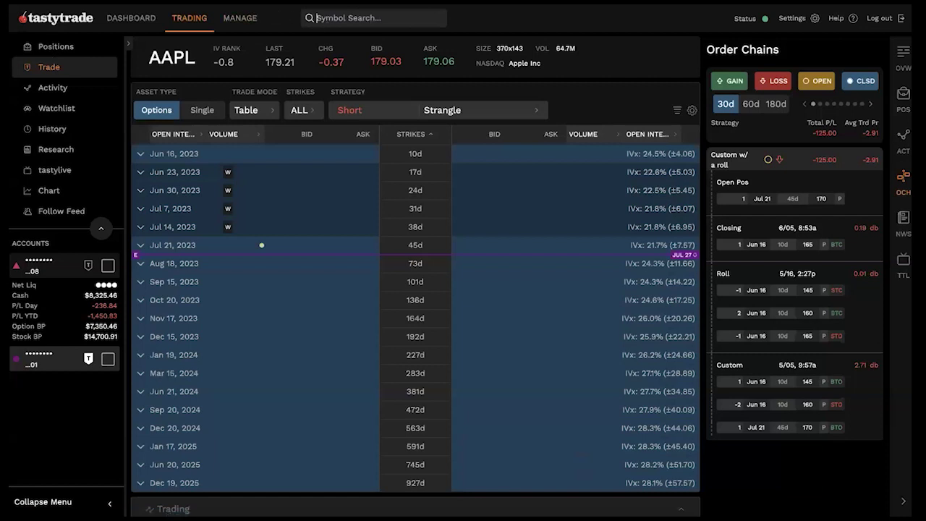
# Step: Open the account's transaction history, select the Jun 6 purchase of F, and clear the selection
pyautogui.click(52, 129)
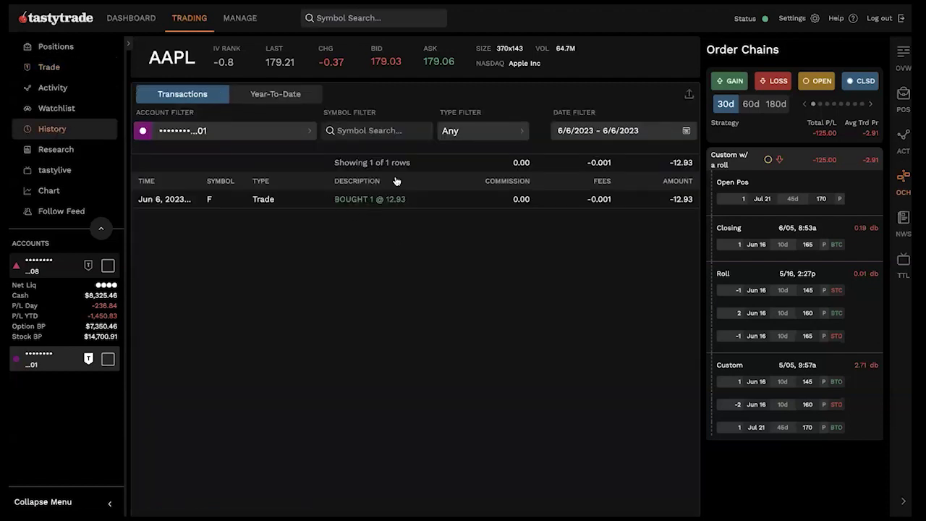
pyautogui.click(386, 206)
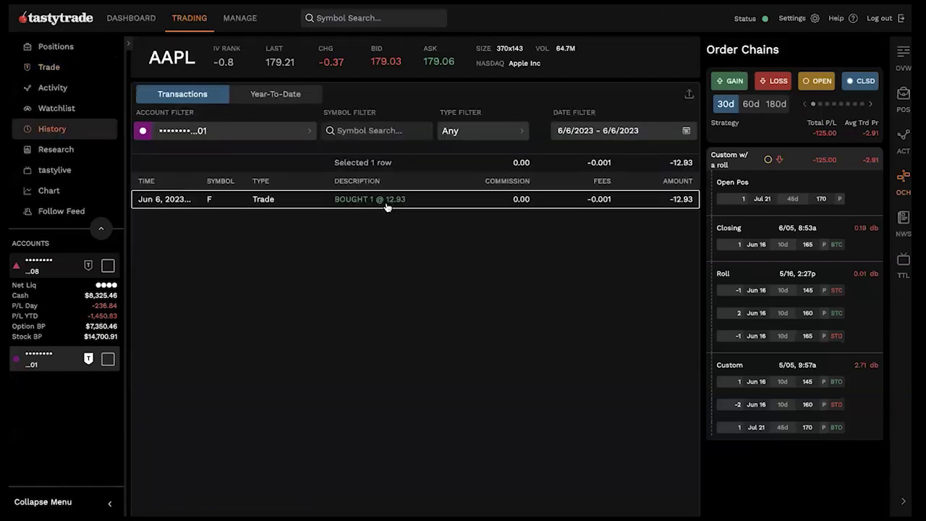
pyautogui.click(387, 207)
# Step: Filter the transaction history to 60 days and select the May 31 purchase and Jun 1 sale of 100 F shares together
pyautogui.click(510, 126)
pyautogui.click(626, 130)
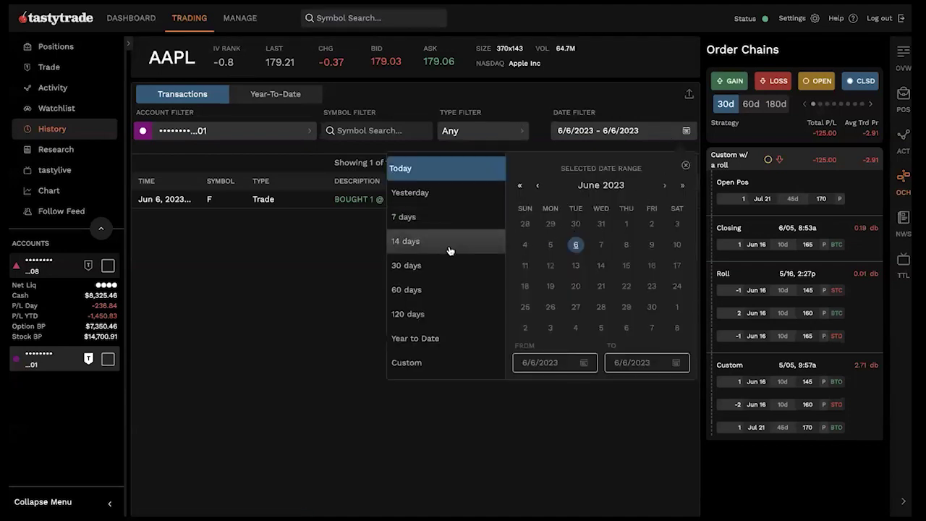
pyautogui.click(452, 297)
pyautogui.click(311, 159)
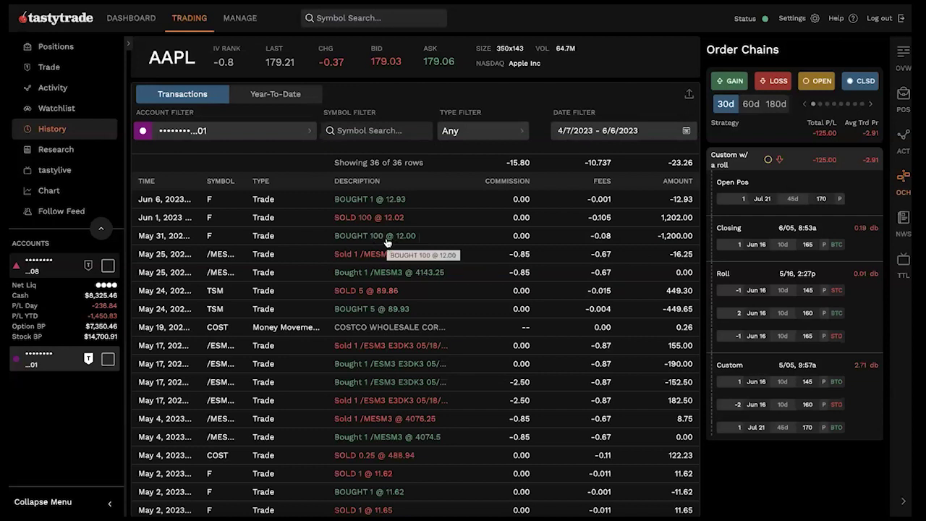
pyautogui.click(358, 239)
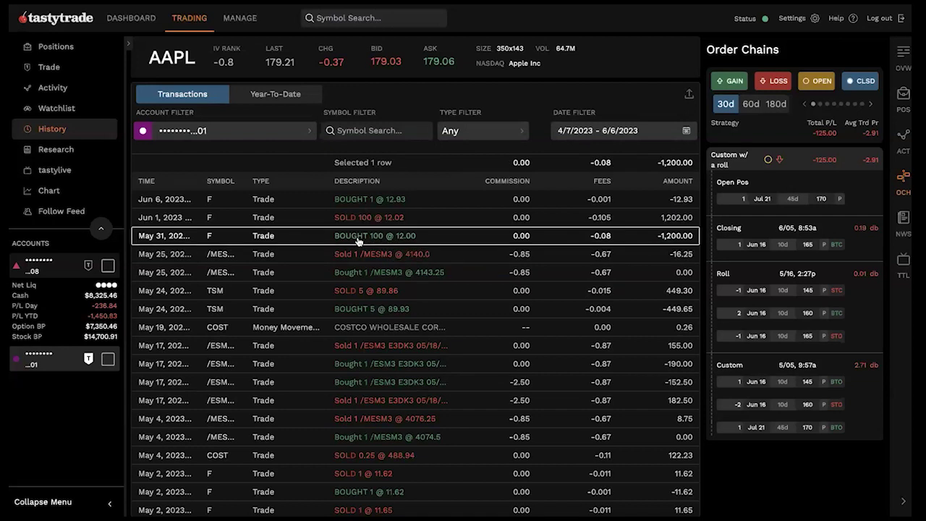
pyautogui.keyDown('shift'); pyautogui.click(403, 221); pyautogui.keyUp('shift')
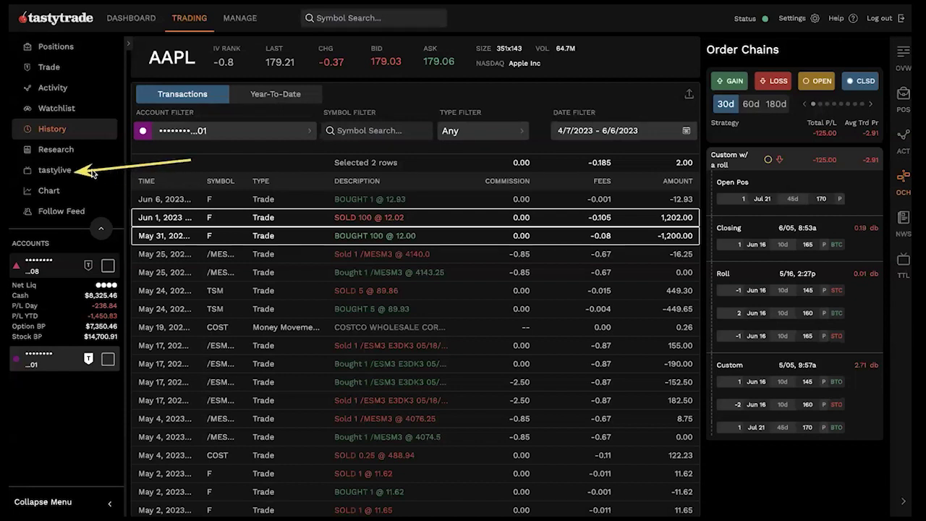
# Step: Open the tastylive video page and dismiss the error notice
pyautogui.click(62, 172)
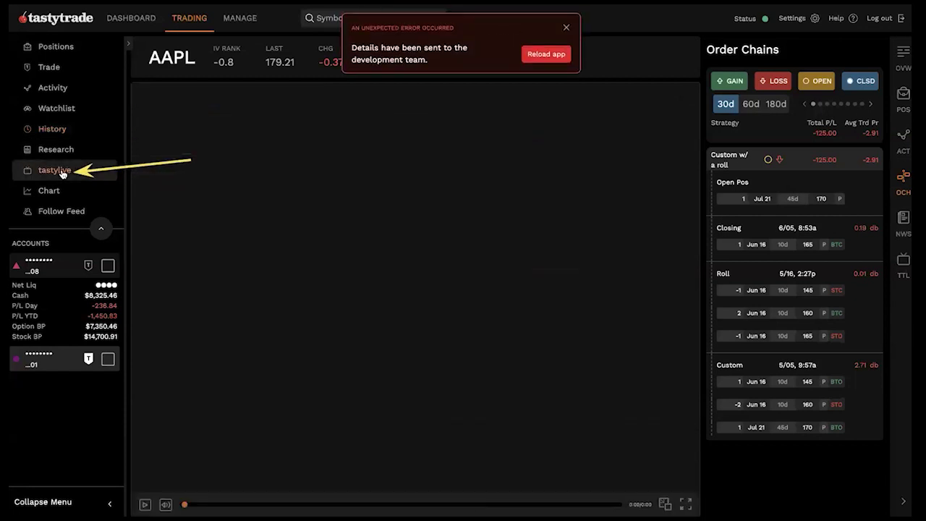
pyautogui.click(567, 29)
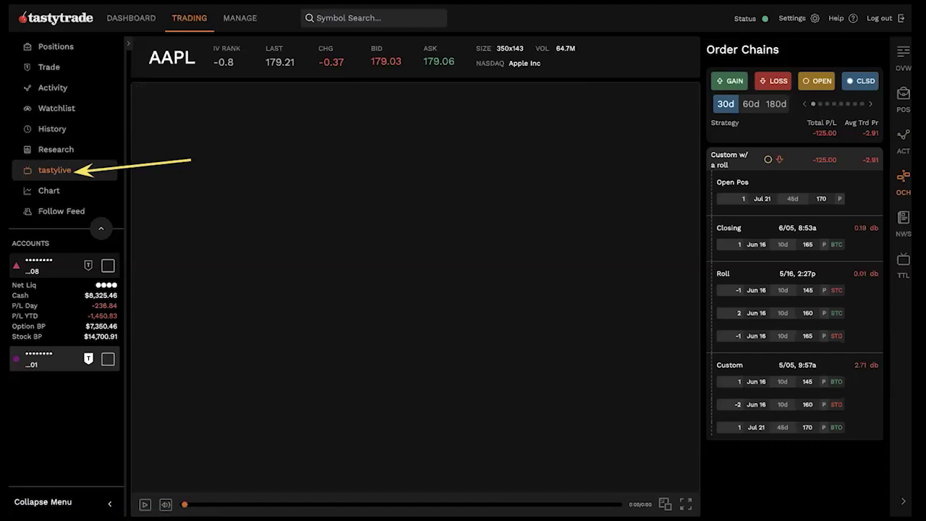
# Step: Return to the Trade page, load TSM and expand its Jul 14 options table
pyautogui.click(69, 66)
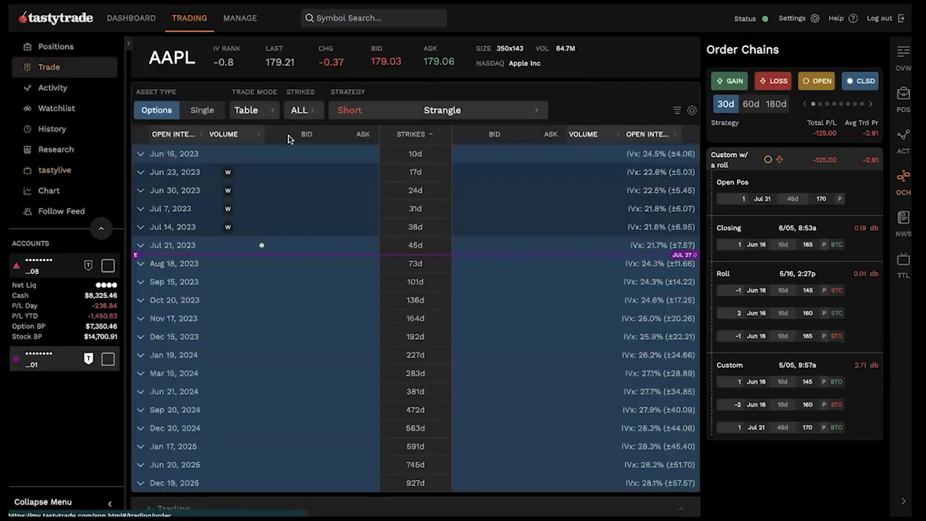
pyautogui.click(141, 245)
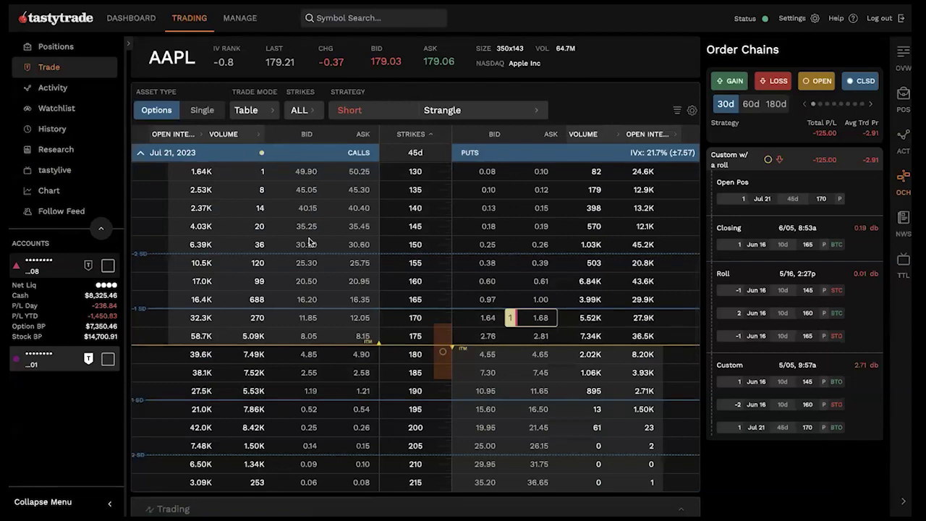
pyautogui.press('/')
pyautogui.write('TSM')
pyautogui.press('Return')
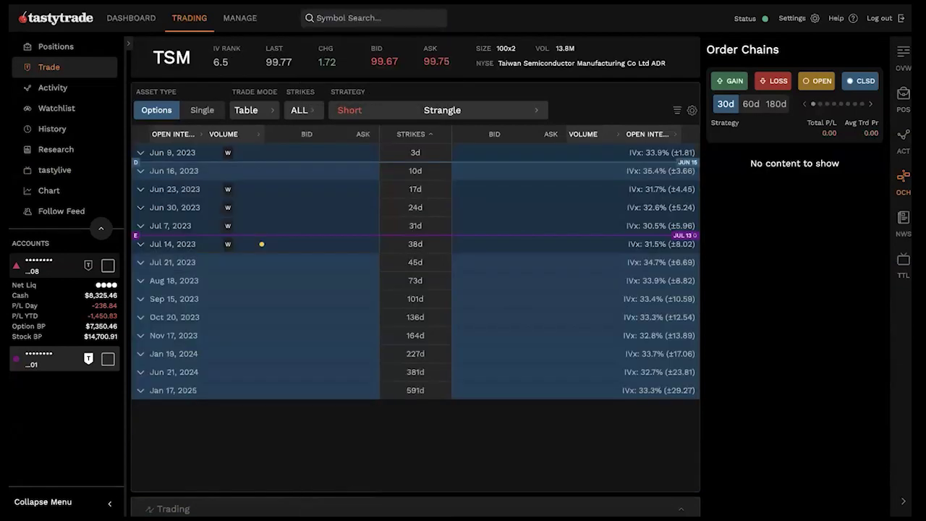
pyautogui.click(141, 244)
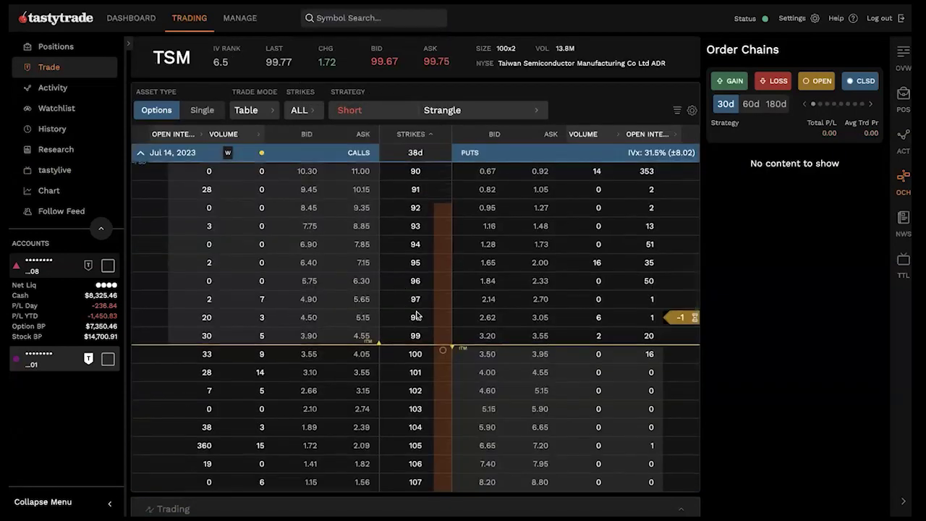
pyautogui.scroll(-3, 418, 315)
# Step: Cancel the working TSM strangle order at 4.00 from the activity list
pyautogui.click(904, 133)
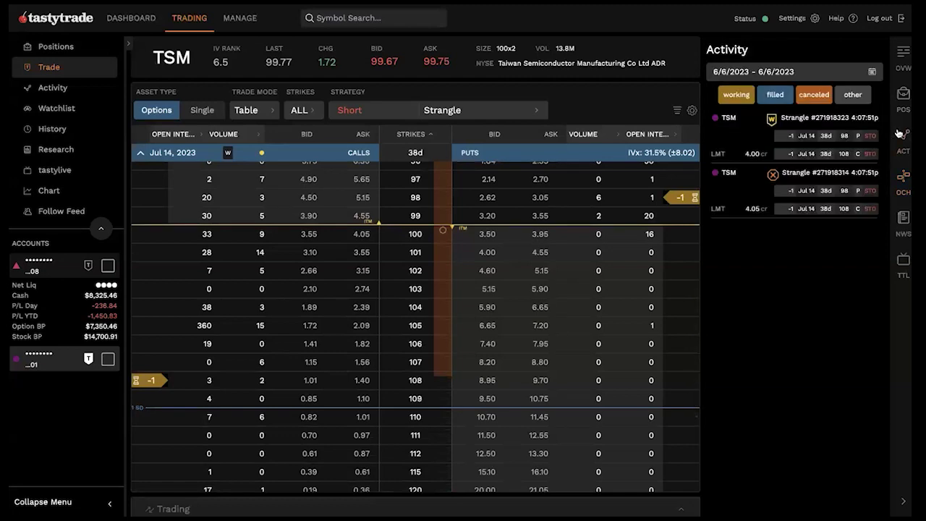
pyautogui.rightClick(742, 136)
pyautogui.click(715, 142)
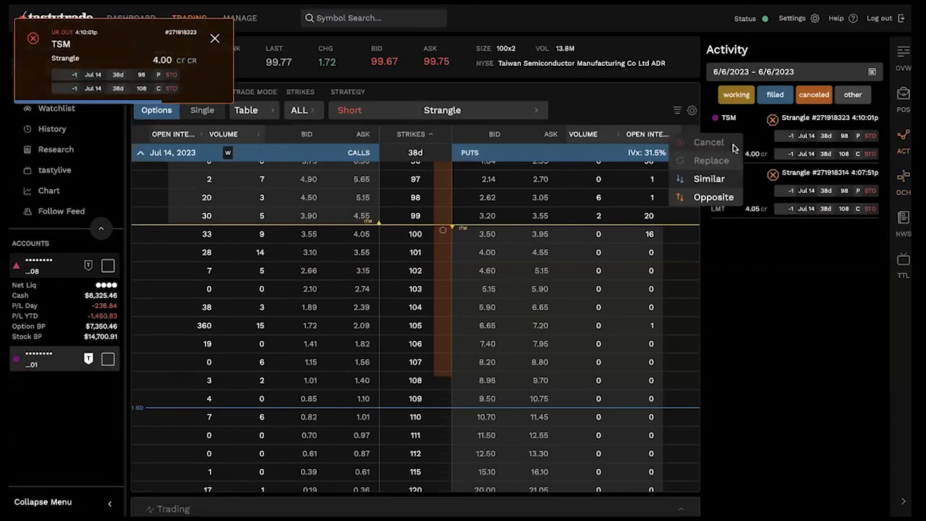
# Step: Create a similar order from the canceled 4.00 TSM strangle and bring its 98 put strike into view
pyautogui.click(715, 178)
pyautogui.scroll(3, 471, 207)
pyautogui.scroll(-1, 471, 207)
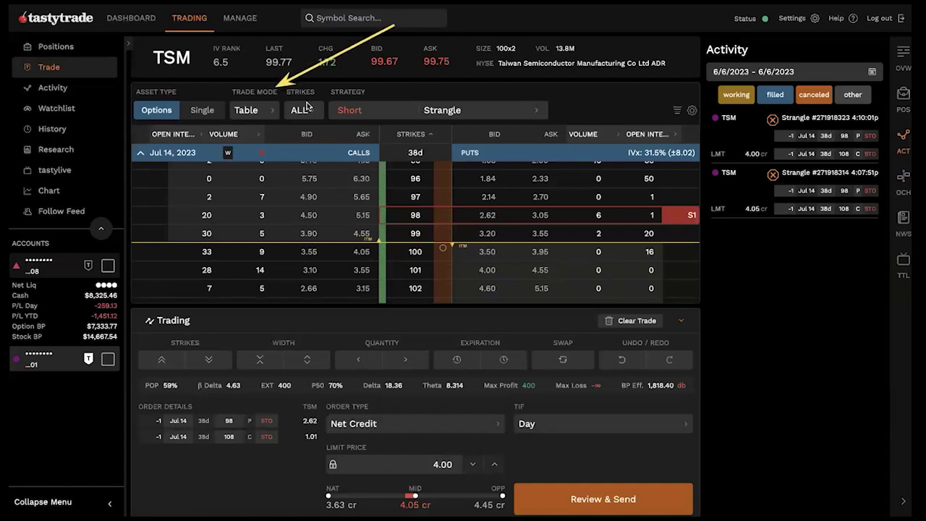
# Step: Switch the TSM trade mode to Curve and move the strangle's short call to the 102 strike
pyautogui.click(266, 111)
pyautogui.click(244, 147)
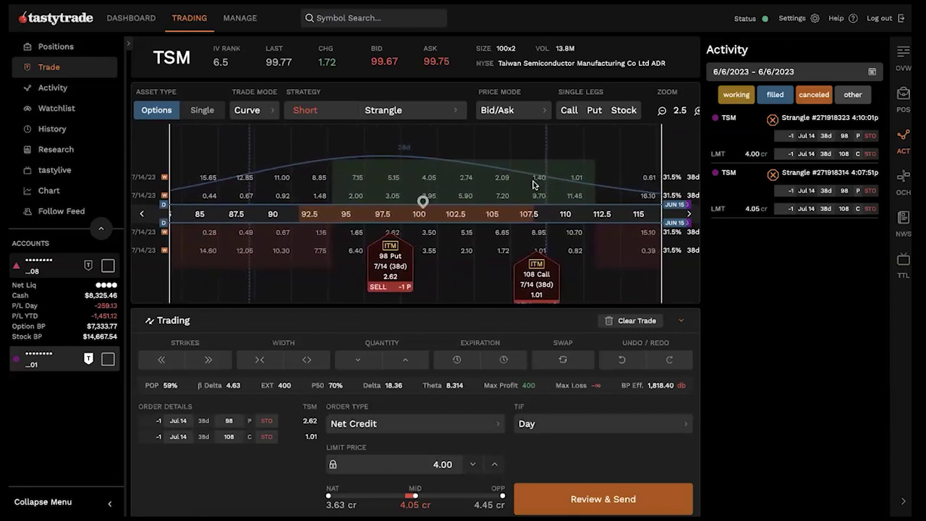
pyautogui.moveTo(544, 286); pyautogui.dragTo(512, 267)
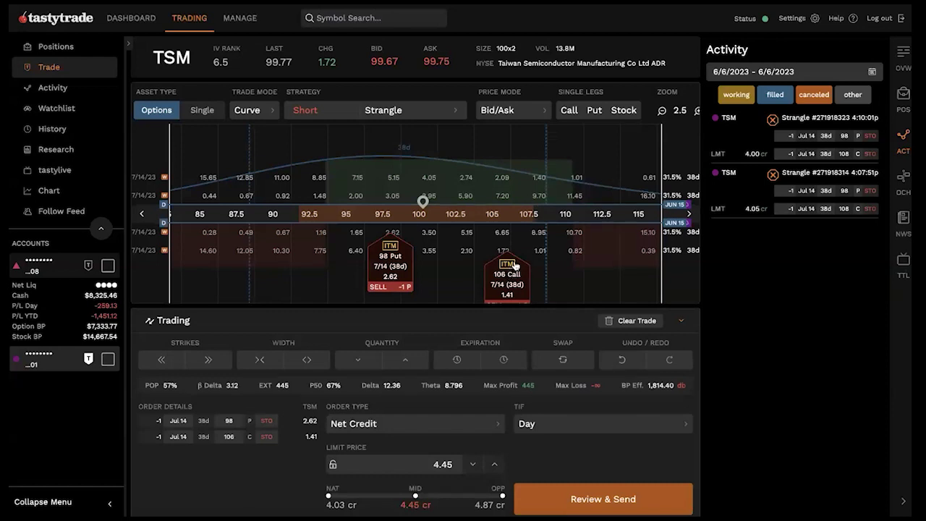
pyautogui.moveTo(515, 266)
pyautogui.mouseDown()
pyautogui.moveTo(449, 268)
pyautogui.moveTo(522, 254)
pyautogui.mouseUp()
pyautogui.moveTo(520, 265); pyautogui.dragTo(462, 263)
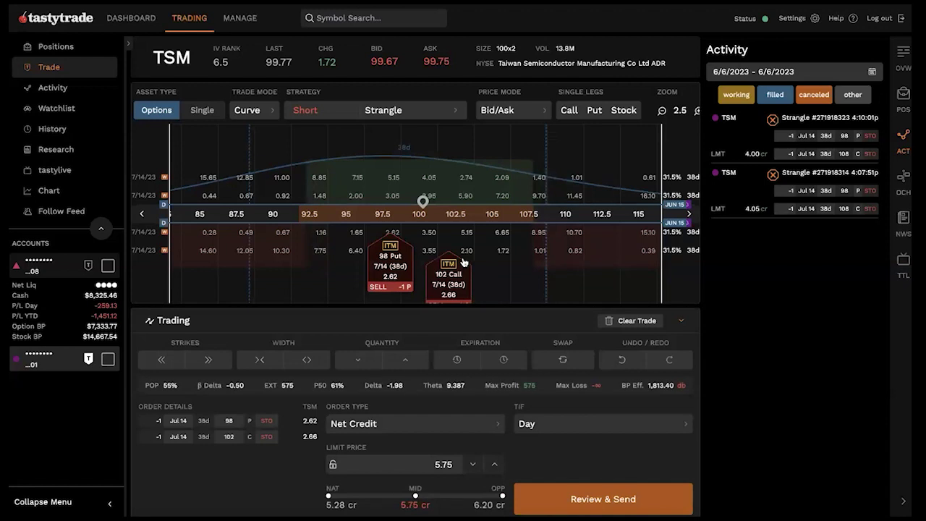
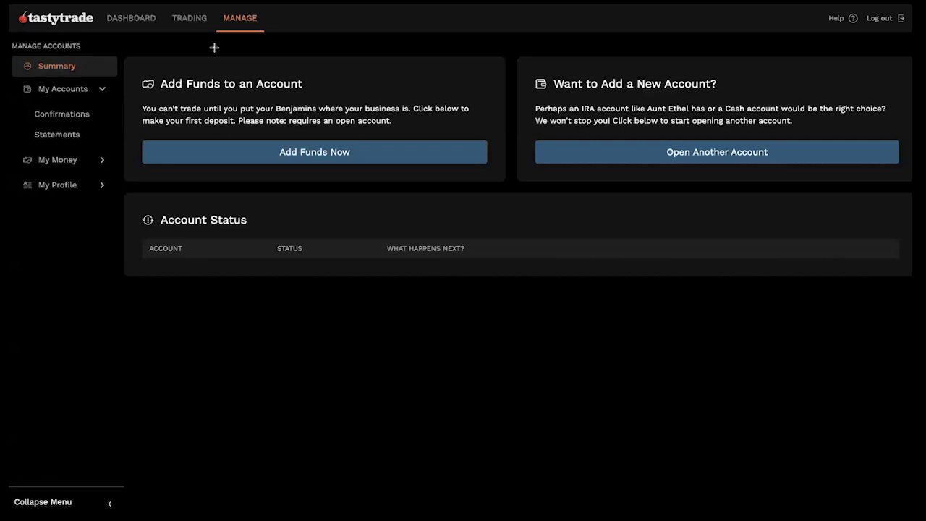
# Step: View the dashboard, return to the trading area and open the positions page
pyautogui.click(139, 17)
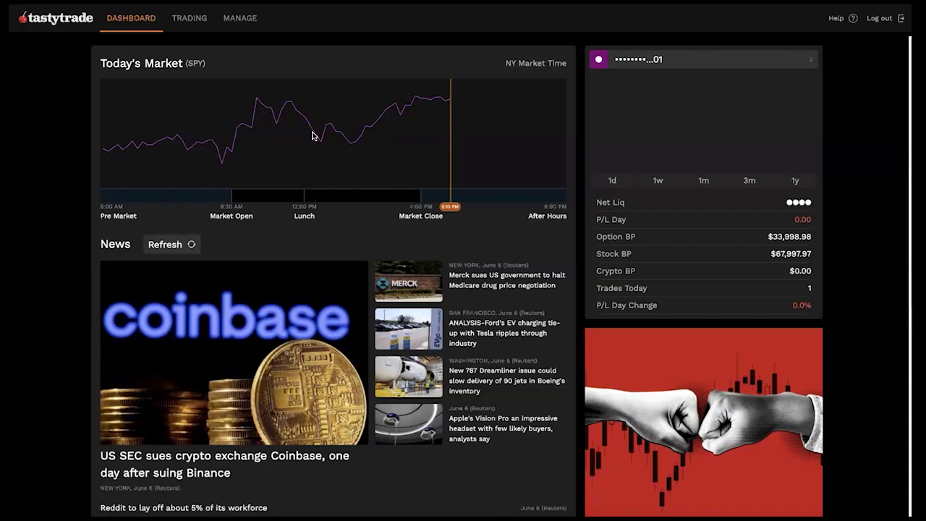
pyautogui.click(190, 19)
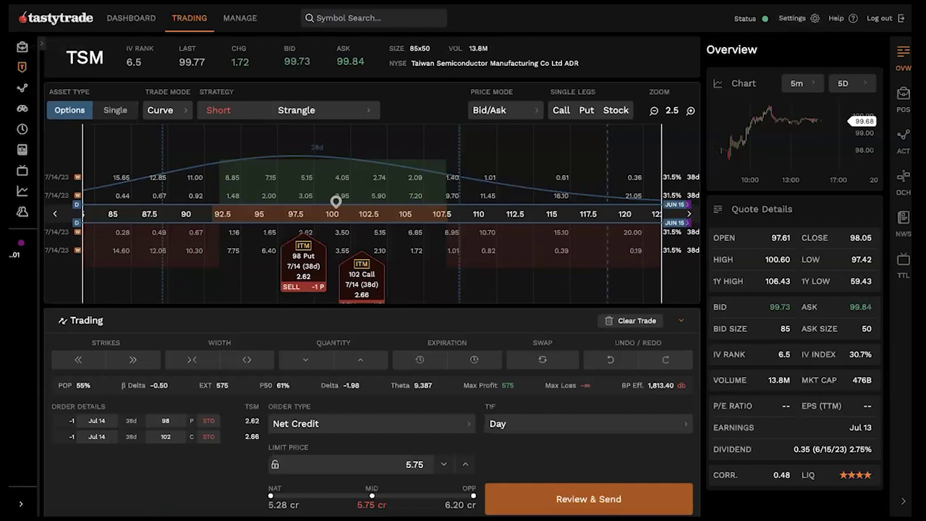
pyautogui.click(21, 47)
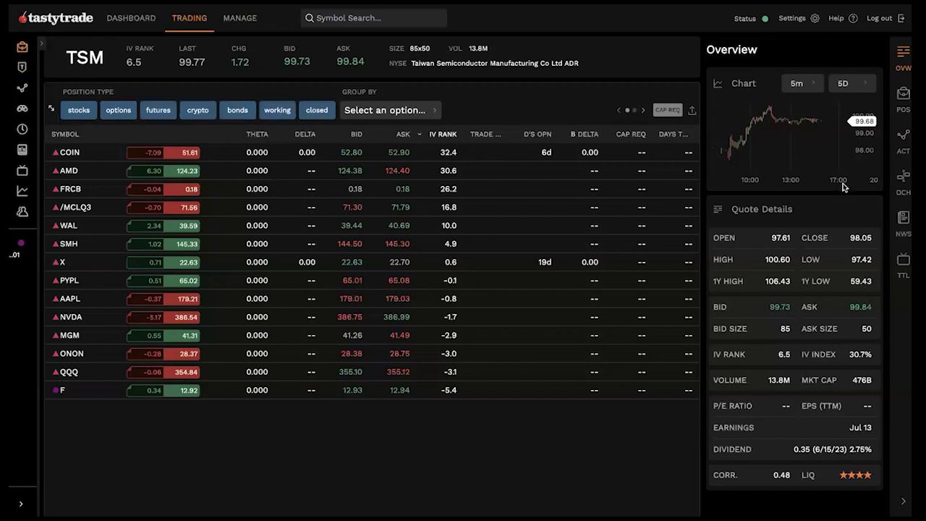
# Step: Open the positions column settings and add Probability of Profit as the first displayed column
pyautogui.click(813, 20)
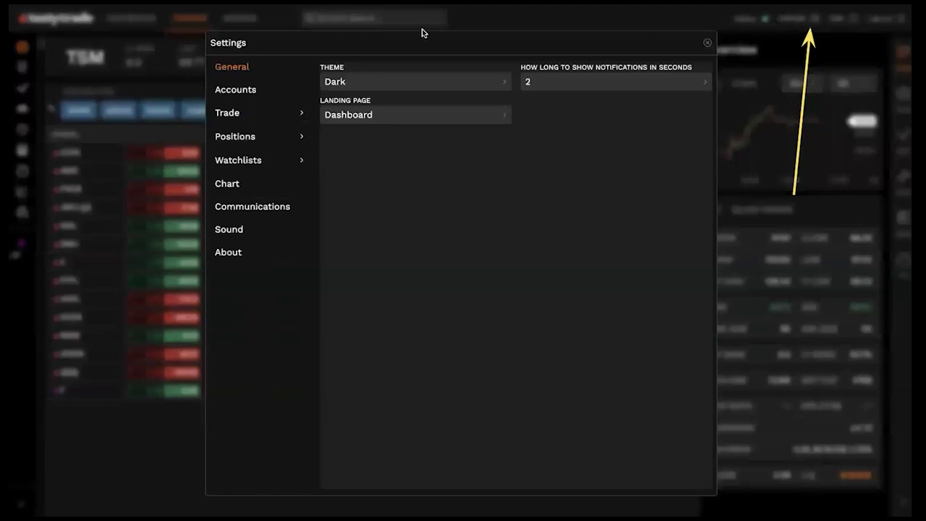
pyautogui.click(284, 141)
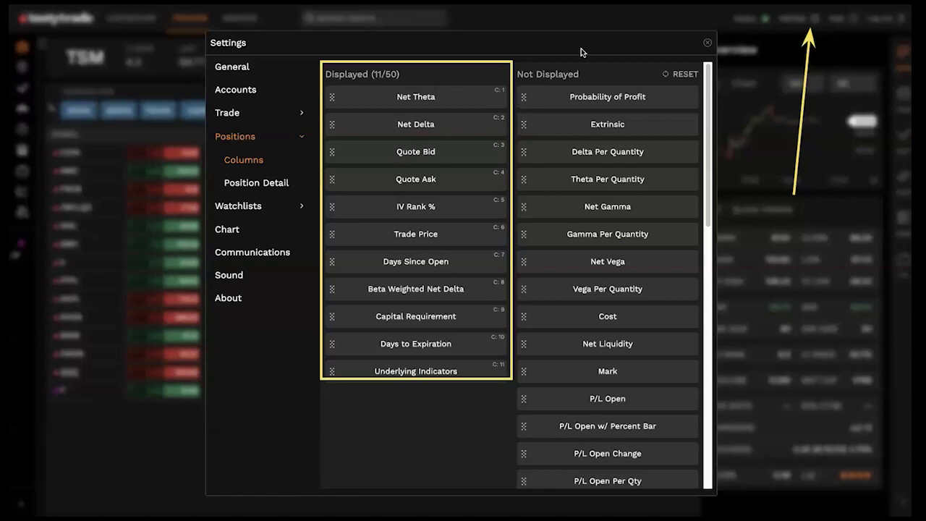
pyautogui.moveTo(511, 68)
pyautogui.mouseDown()
pyautogui.moveTo(694, 413)
pyautogui.moveTo(710, 485)
pyautogui.mouseUp()
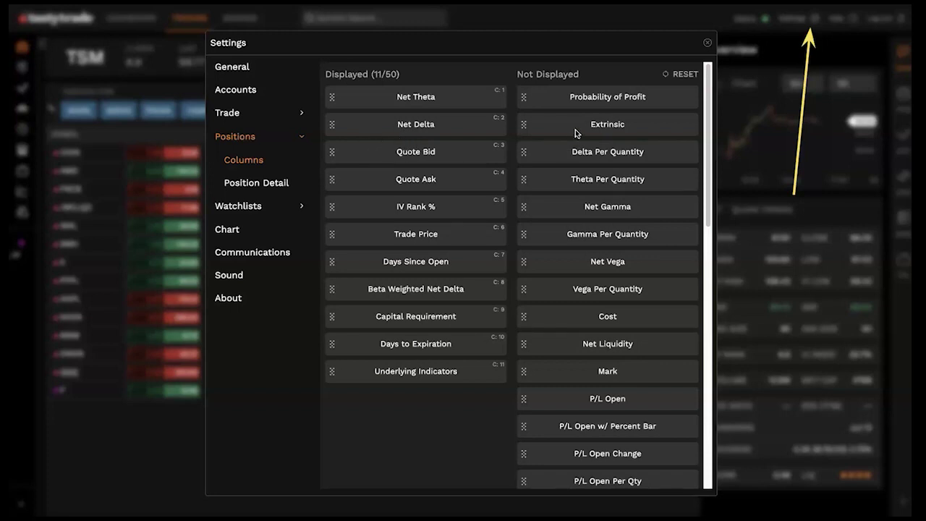
pyautogui.moveTo(598, 101); pyautogui.dragTo(444, 104)
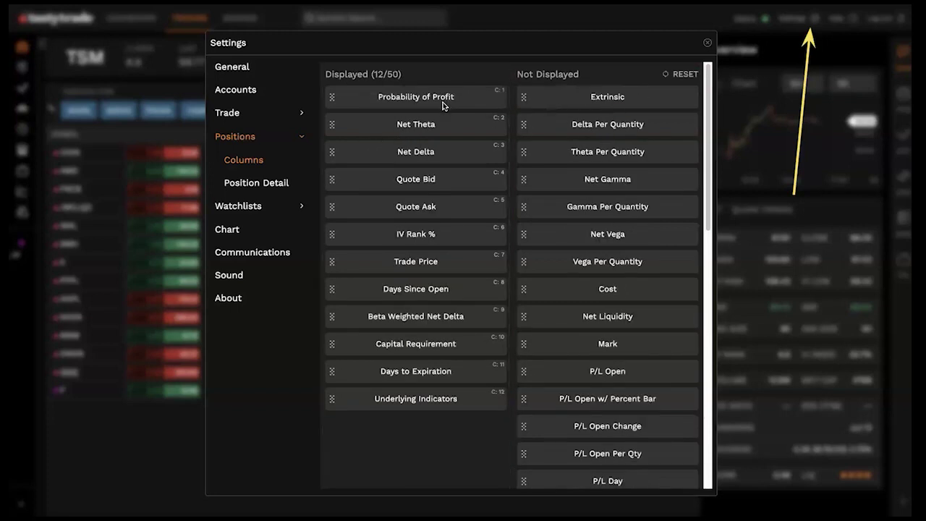
# Step: Add P/L Day and P/L Open to the displayed columns, placing P/L Open and P/L Day directly after Probability of Profit
pyautogui.scroll(-3, 566, 287)
pyautogui.scroll(-3, 566, 288)
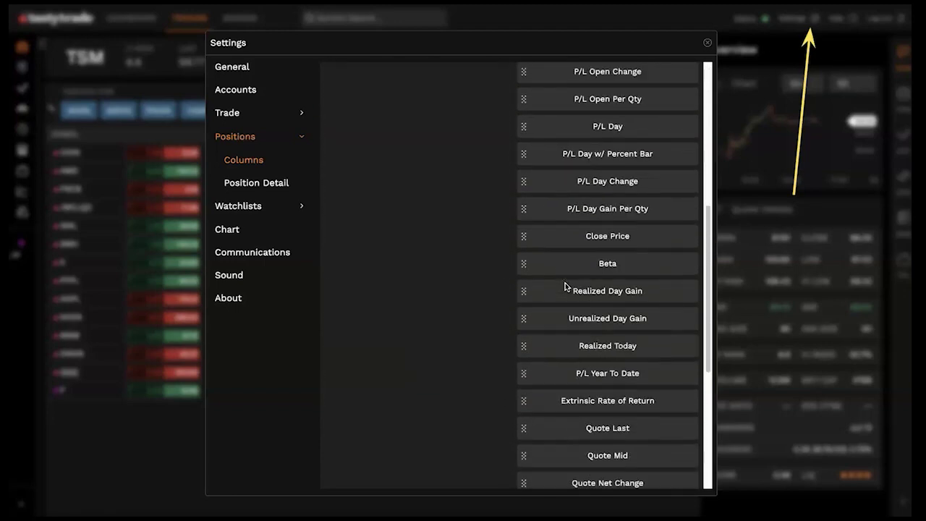
pyautogui.scroll(3, 563, 283)
pyautogui.moveTo(584, 249); pyautogui.dragTo(418, 121)
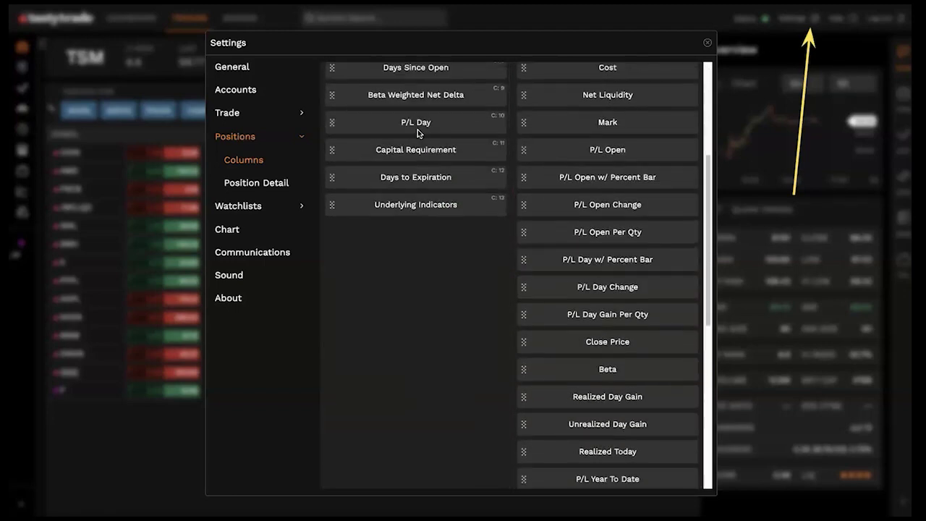
pyautogui.scroll(4, 423, 177)
pyautogui.moveTo(585, 340); pyautogui.dragTo(434, 101)
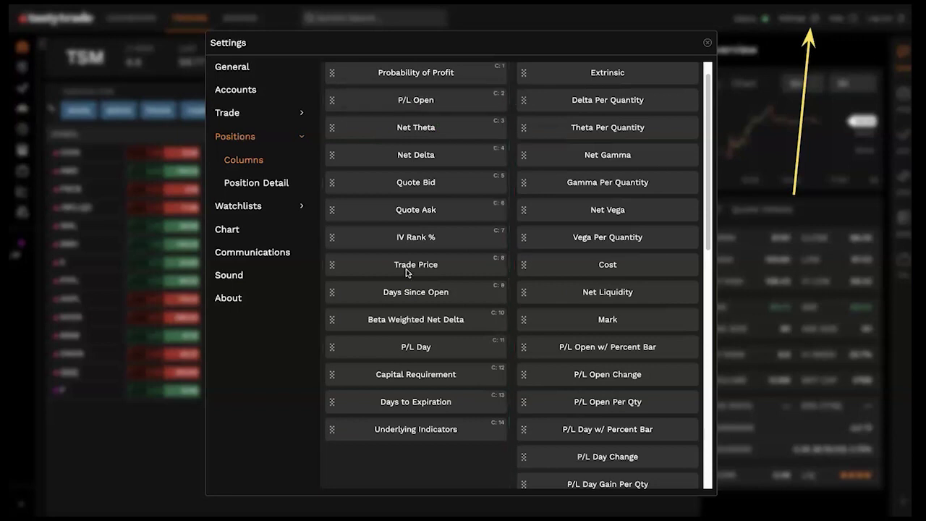
pyautogui.moveTo(413, 345); pyautogui.dragTo(412, 145)
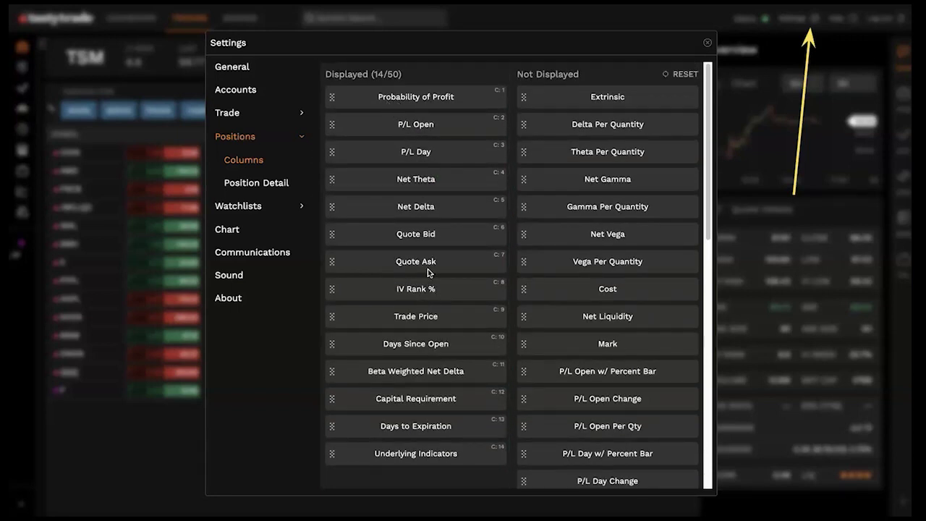
# Step: Reorder the displayed columns so Probability of Profit, Trade Price and IV Rank % follow Net Delta
pyautogui.scroll(-1, 660, 336)
pyautogui.scroll(1, 651, 337)
pyautogui.moveTo(446, 133); pyautogui.dragTo(447, 212)
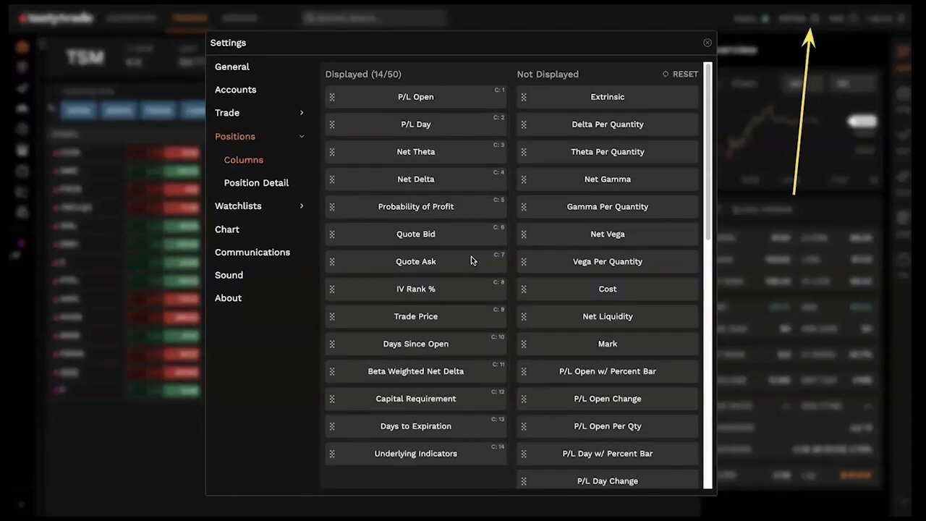
pyautogui.scroll(-1, 458, 326)
pyautogui.moveTo(458, 326); pyautogui.dragTo(447, 248)
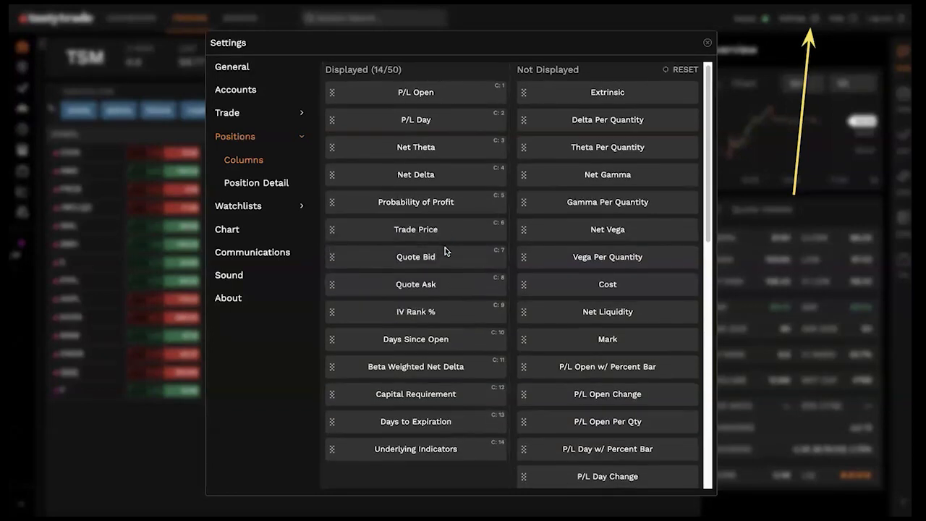
pyautogui.moveTo(446, 314); pyautogui.dragTo(450, 261)
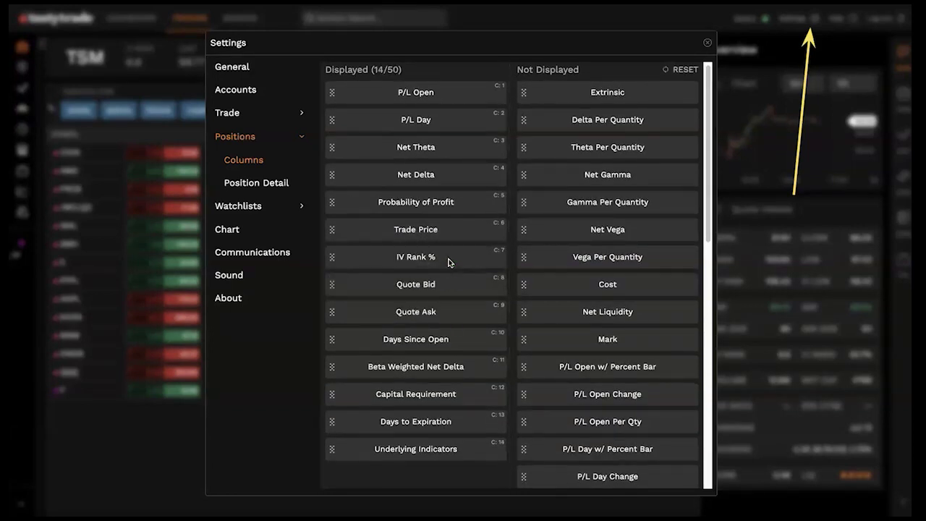
# Step: Move Underlying Indicators directly after Net Delta, look through the columns not displayed and close the settings
pyautogui.scroll(-5, 643, 358)
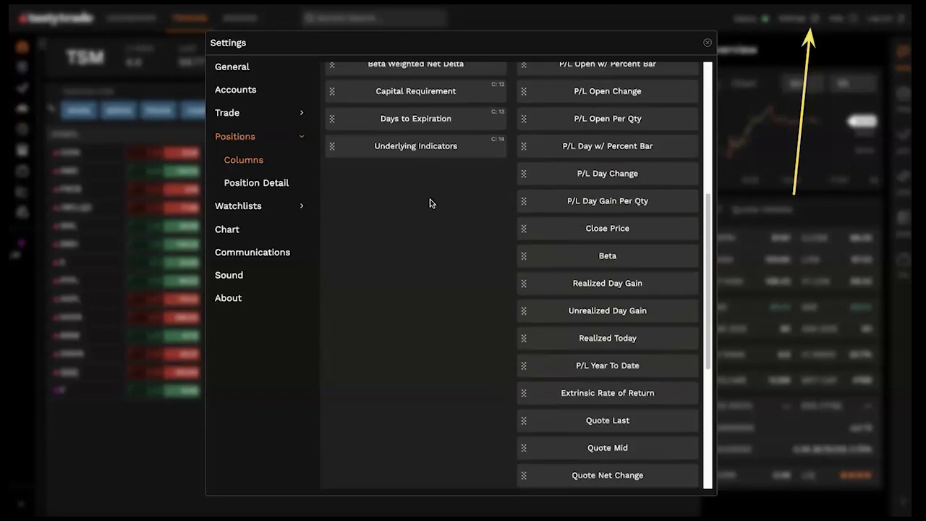
pyautogui.scroll(2, 467, 130)
pyautogui.scroll(3, 467, 130)
pyautogui.moveTo(459, 372); pyautogui.dragTo(462, 145)
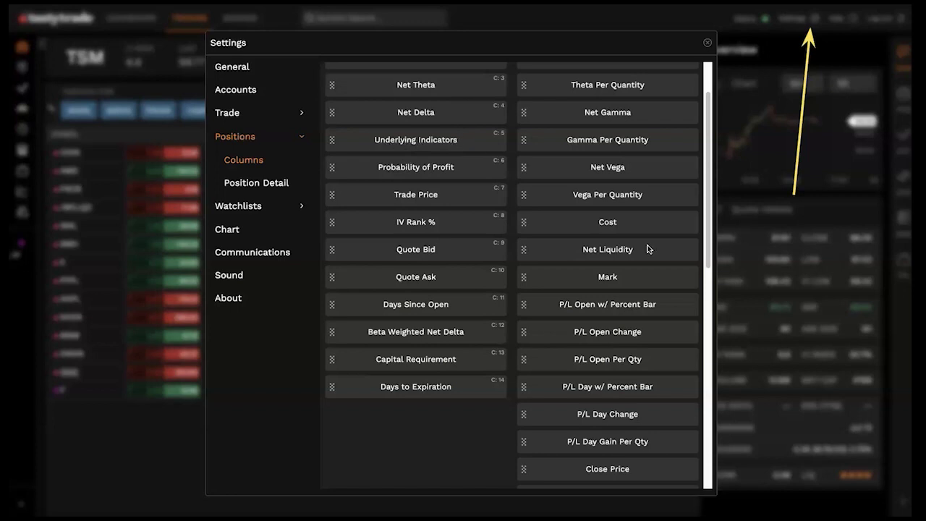
pyautogui.scroll(-3, 667, 312)
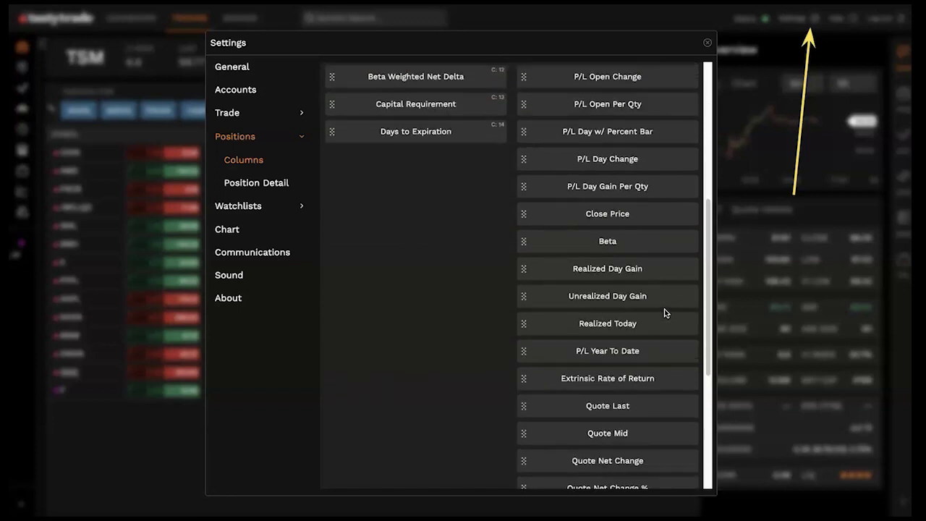
pyautogui.scroll(-5, 665, 312)
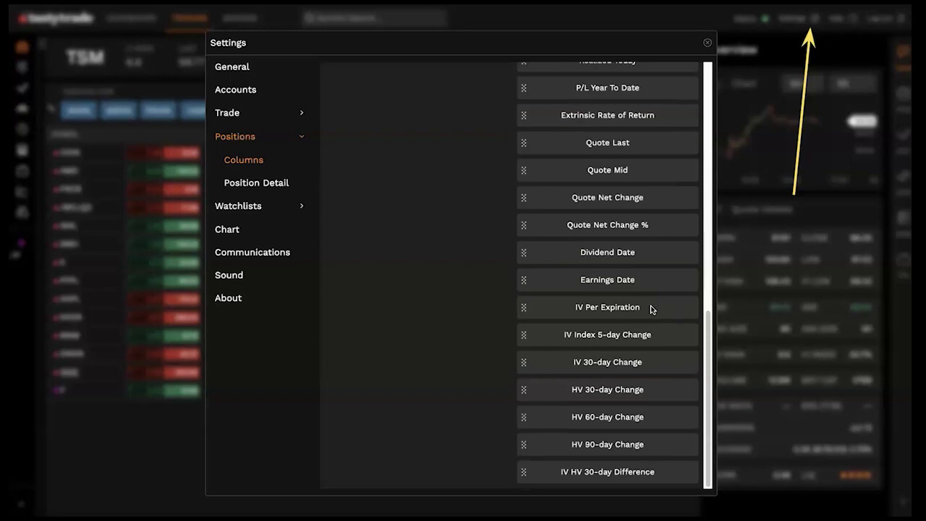
pyautogui.scroll(5, 650, 308)
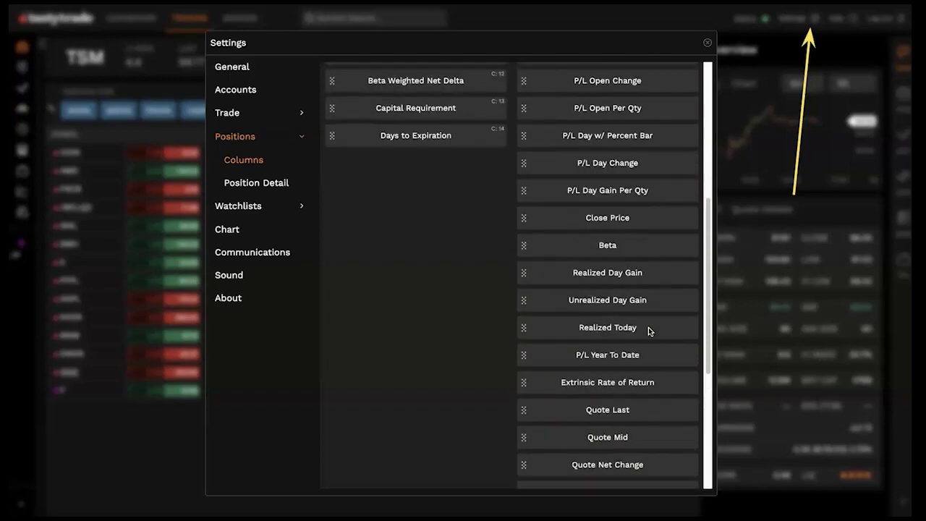
pyautogui.scroll(2, 648, 330)
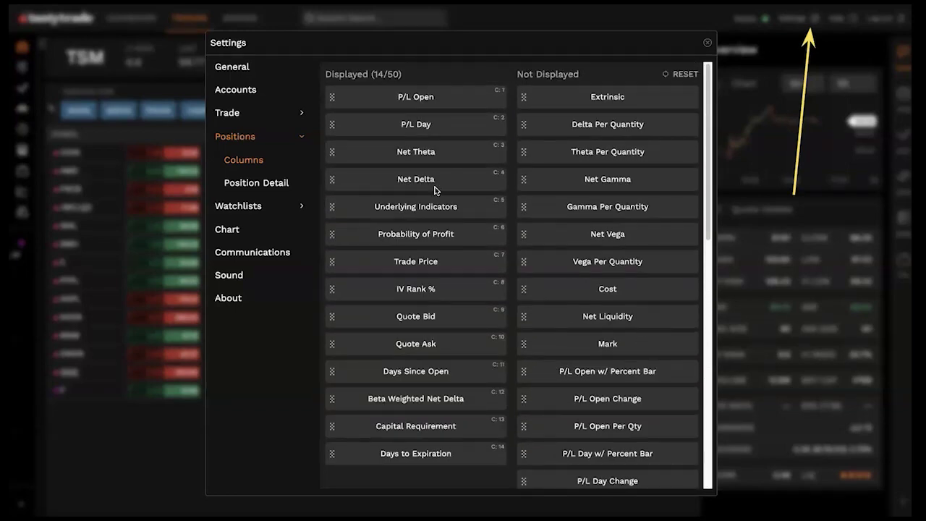
pyautogui.click(708, 42)
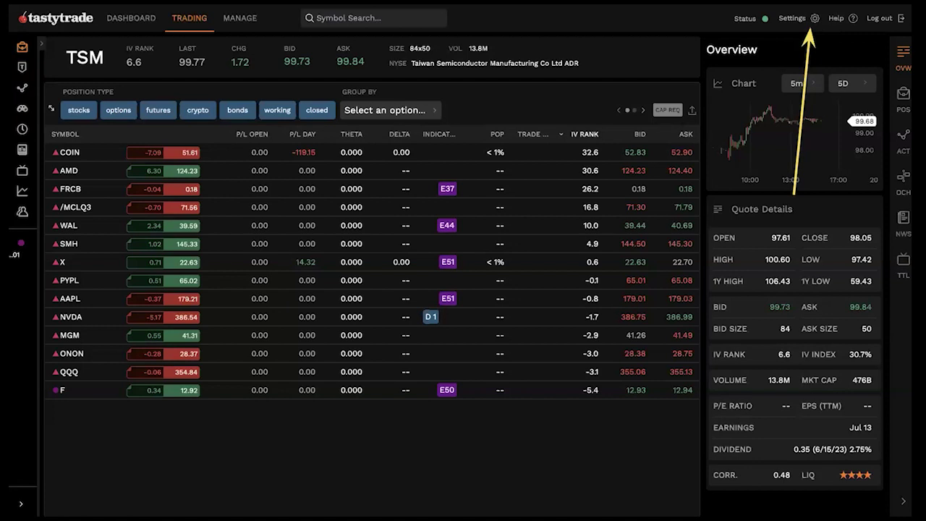
# Step: Visit the dashboard, return to the positions and group them by Symbol and finally by Order Chains
pyautogui.click(135, 21)
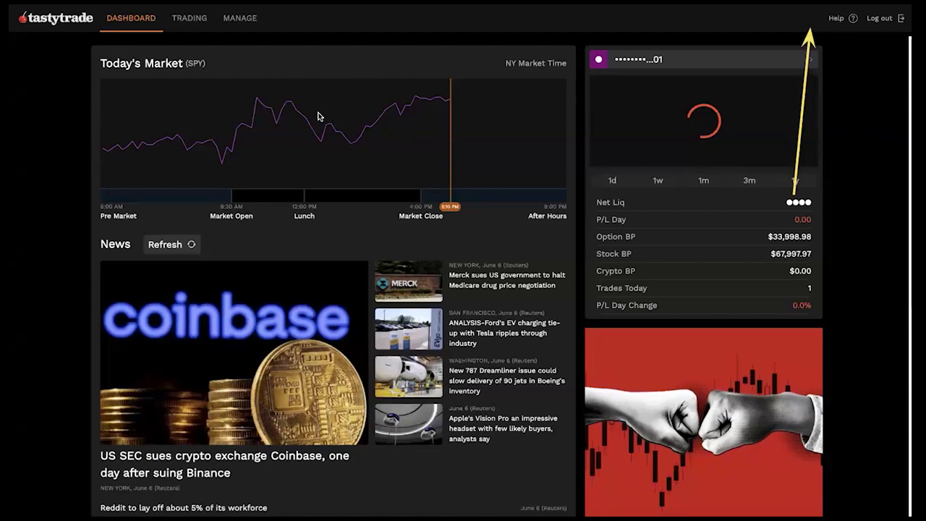
pyautogui.click(182, 18)
pyautogui.click(386, 109)
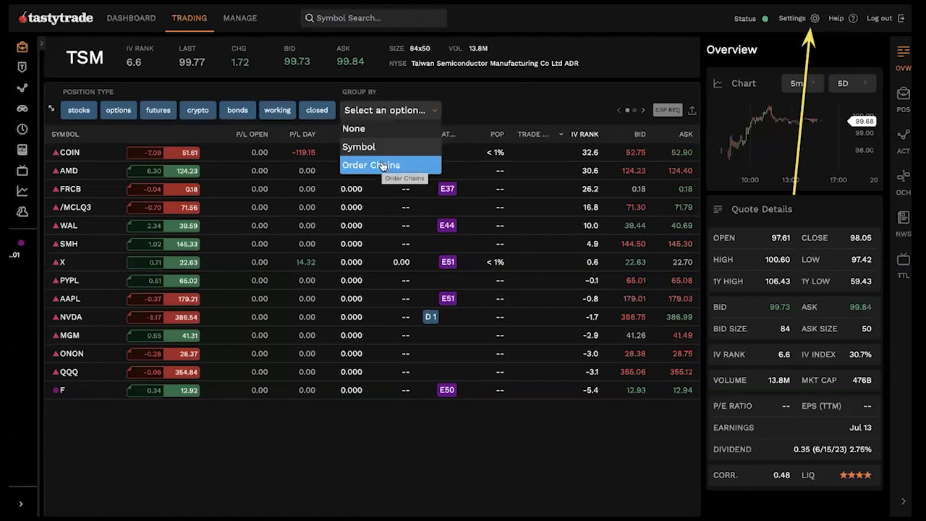
pyautogui.click(423, 148)
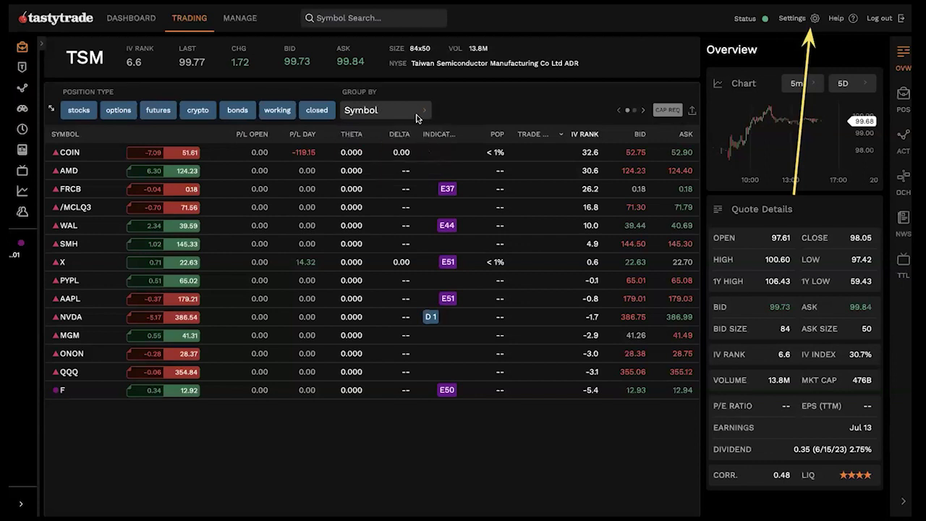
pyautogui.click(417, 114)
pyautogui.click(390, 165)
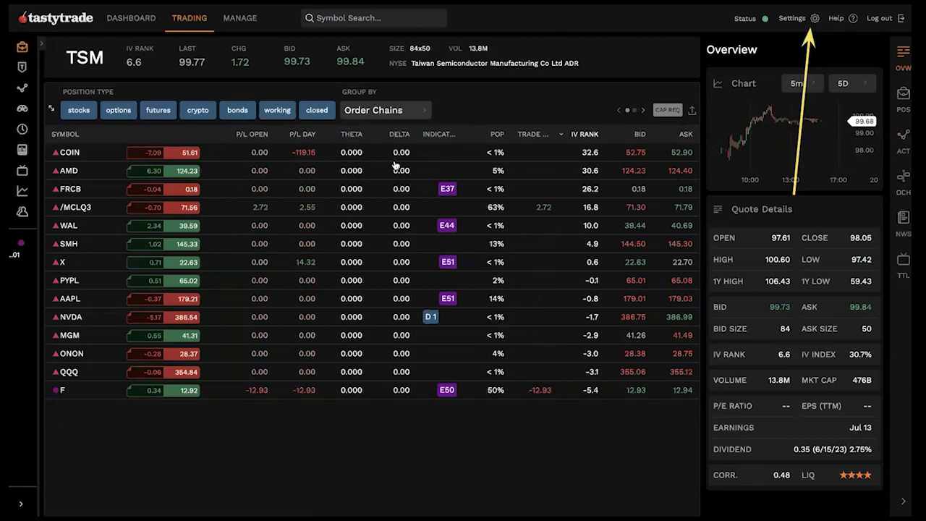